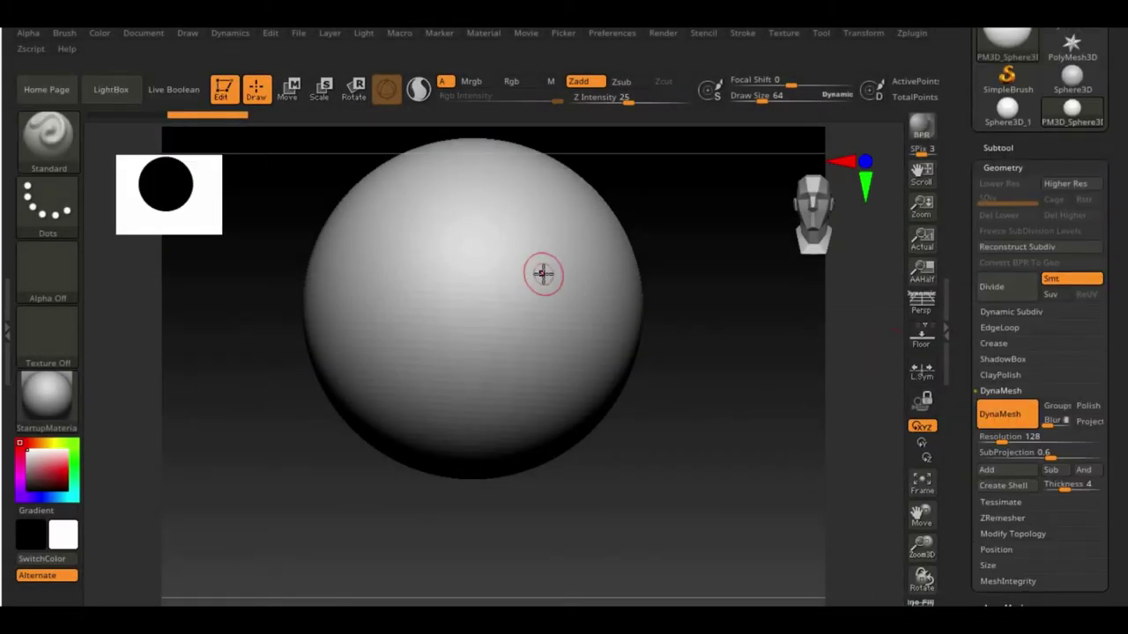
- Enlarge the Move brush and pull the sphere into an egg-shaped head with a tapered chin
key("b")
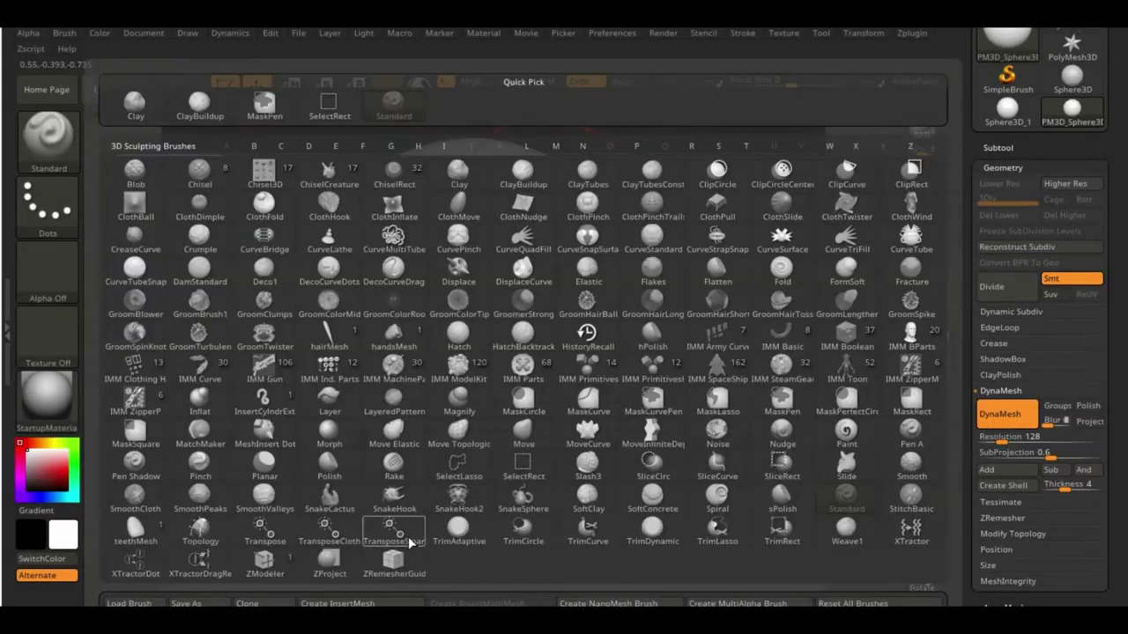
key("m")
key("v")
left_click_drag(549, 443, 455, 443)
left_click_drag(635, 317, 600, 317)
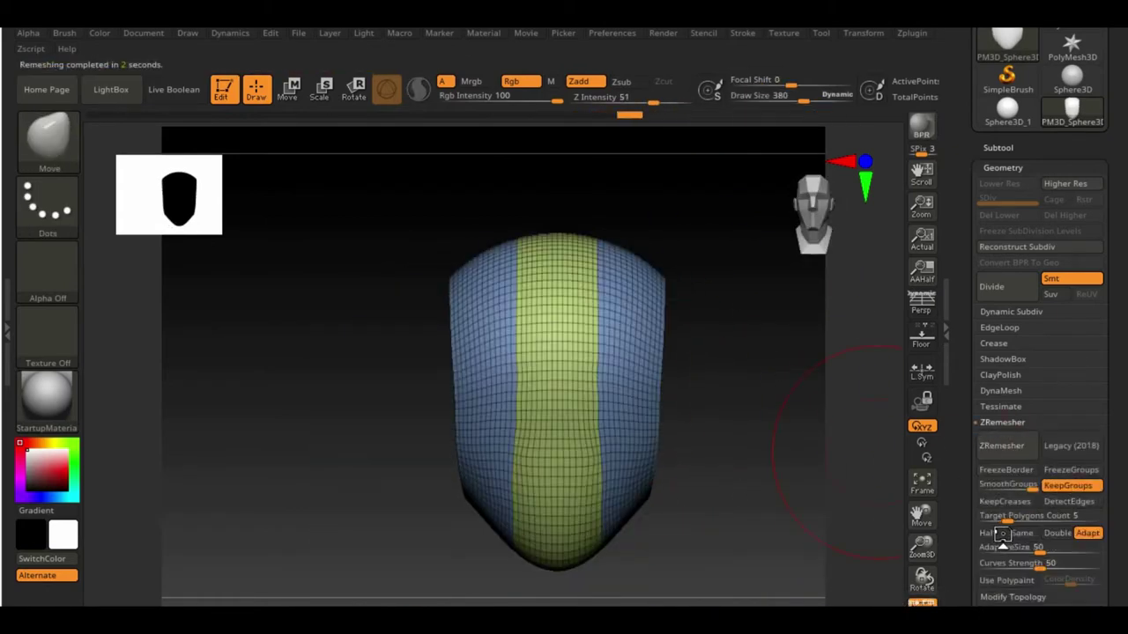
- ZRemesh the head into a coarser quad mesh and inspect it from several angles
left_click(1001, 446)
left_click_drag(773, 486, 534, 375)
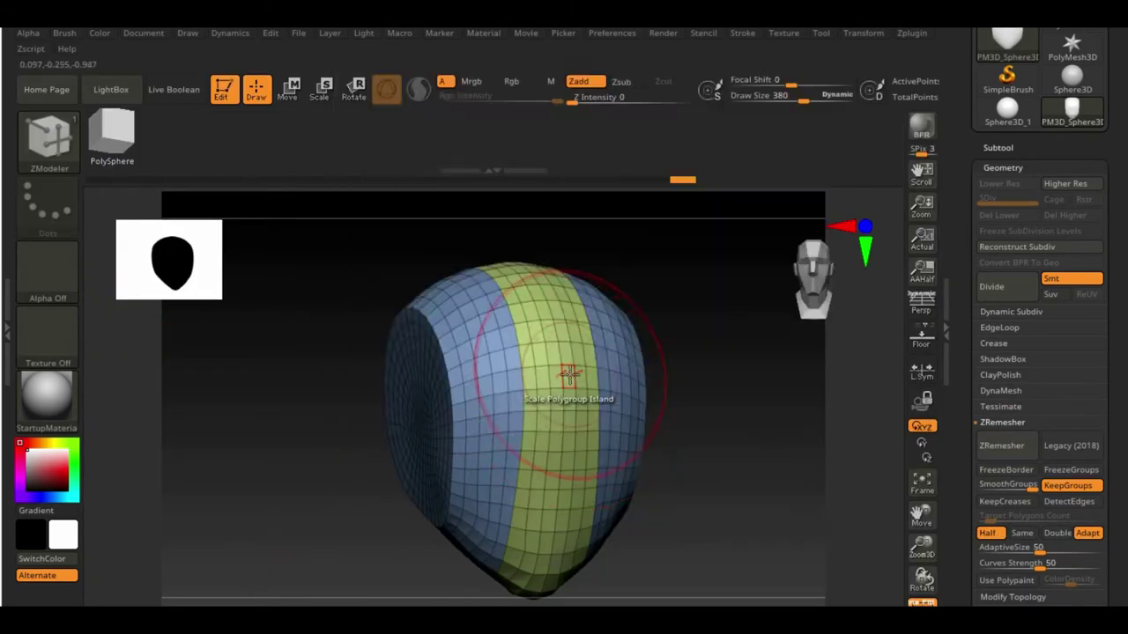
mouse_move(751, 499)
left_mouse_down()
mouse_move(693, 385)
mouse_move(694, 408)
left_mouse_up()
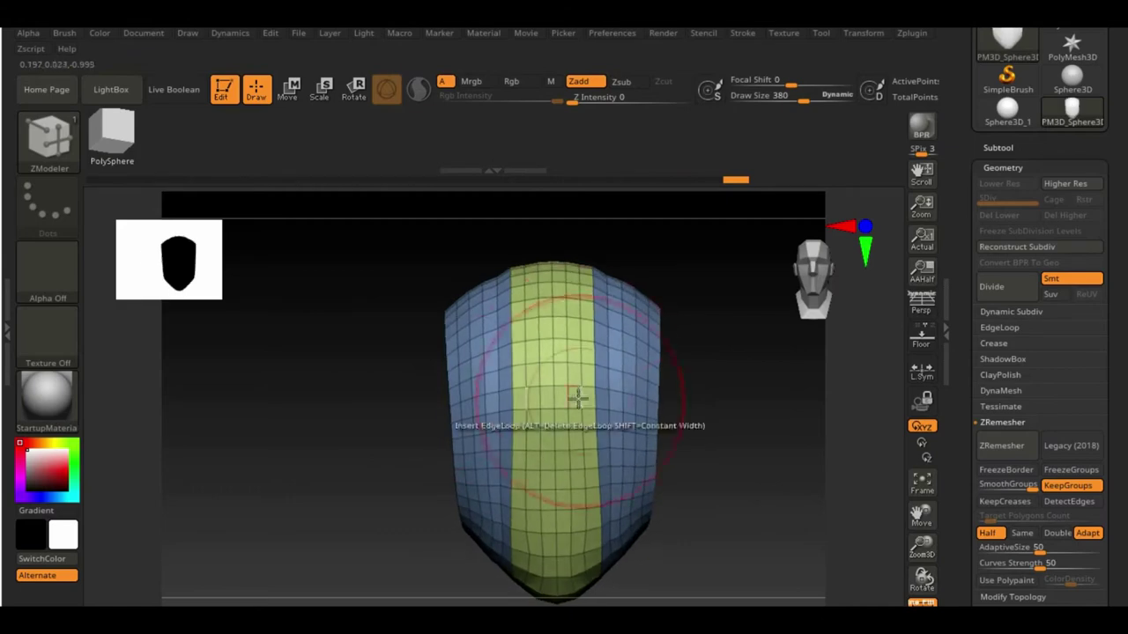
right_click_drag(593, 404, 705, 417)
mouse_move(582, 408)
right_mouse_down()
mouse_move(740, 347)
mouse_move(594, 488)
mouse_move(685, 468)
mouse_move(719, 522)
right_mouse_up()
right_click_drag(350, 491, 358, 456)
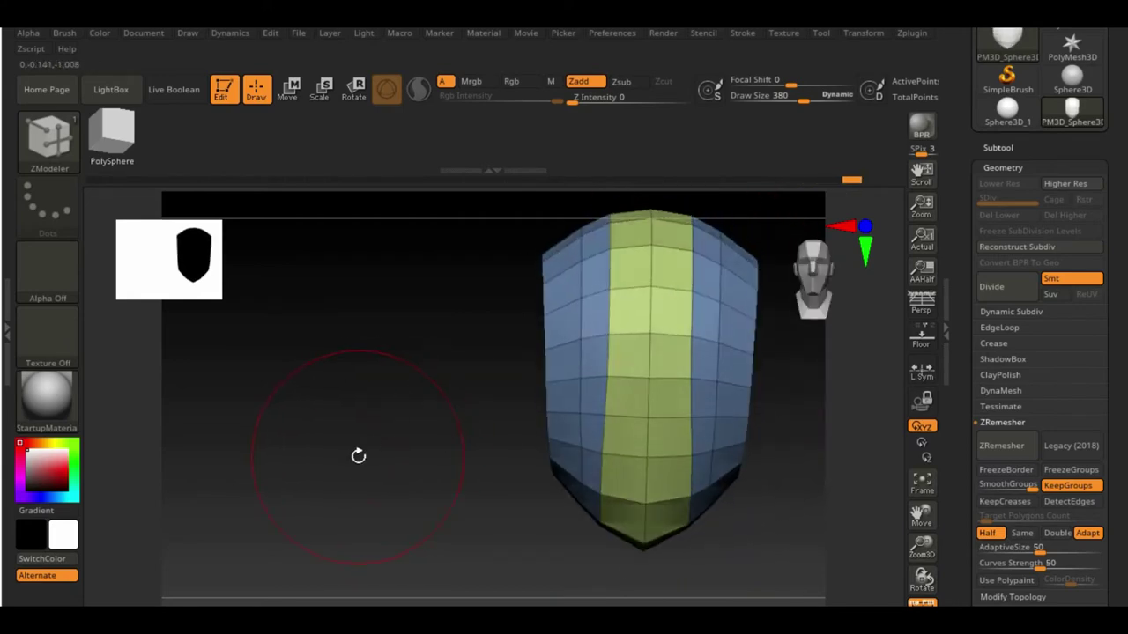
- Switch to the ZModeler brush and turn the head to its flat side
key("b")
key("m")
key("v")
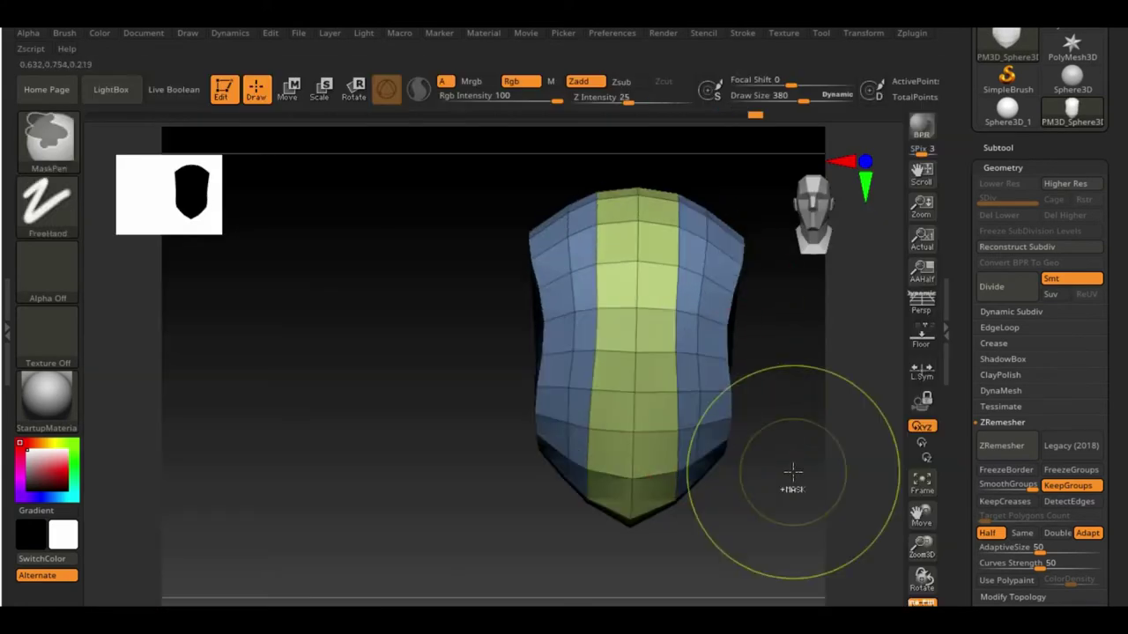
right_click_drag(793, 466, 781, 277)
key("b")
key("z")
key("m")
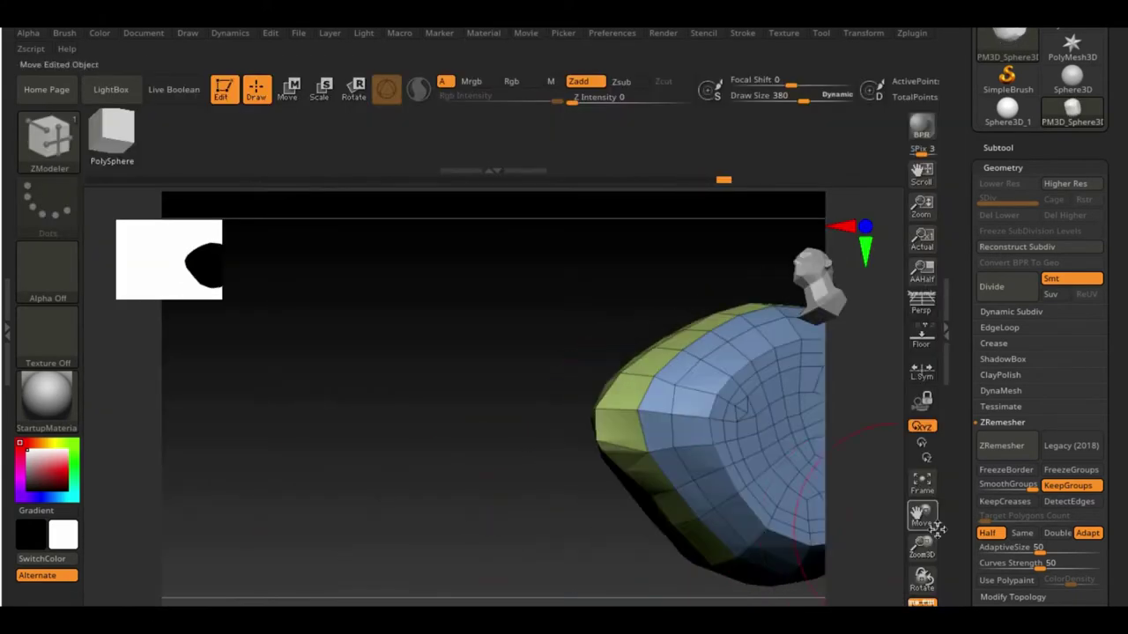
mouse_move(740, 415)
right_mouse_down()
mouse_move(499, 549)
mouse_move(611, 451)
right_mouse_up()
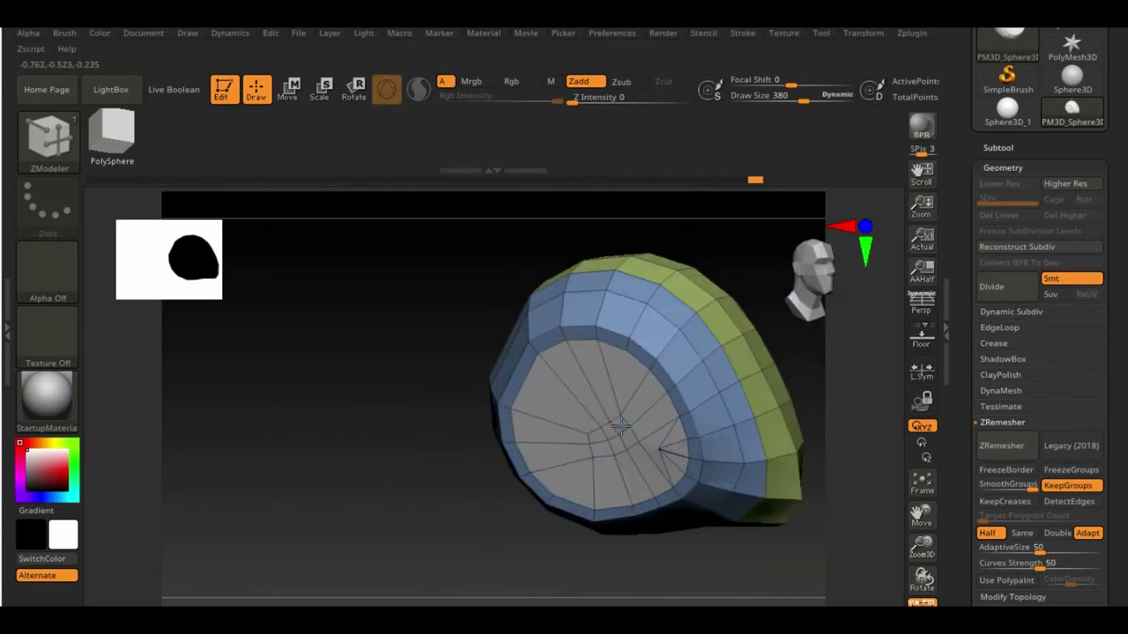
- Transpose the round side cap as a polygroup island and pull it outward
key("space")
left_click(730, 327)
key("space")
left_click(769, 353)
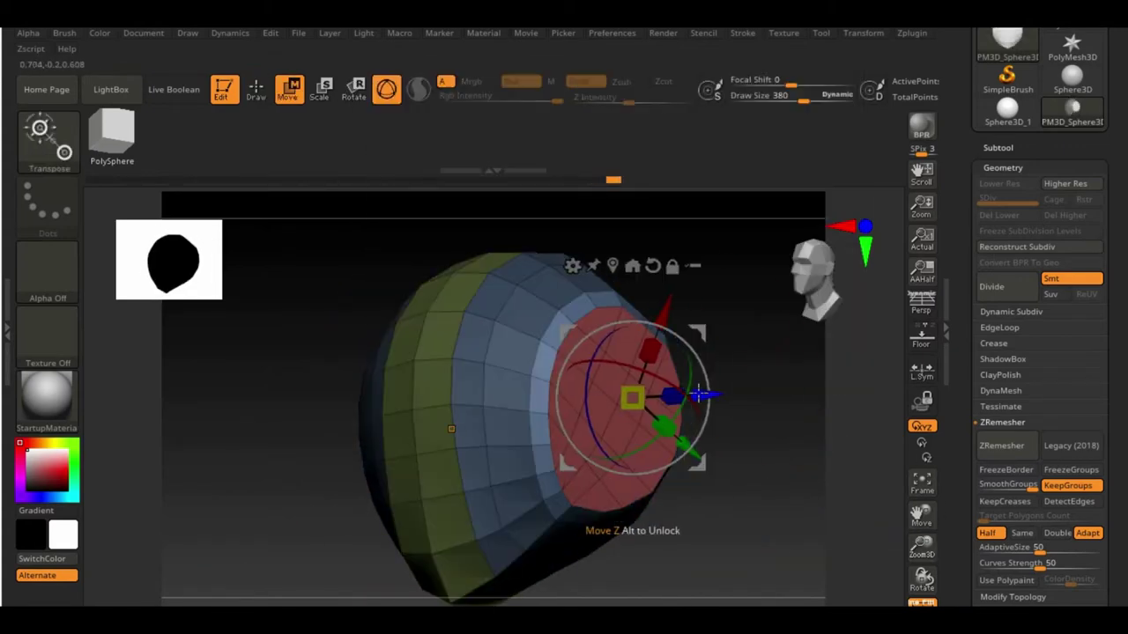
mouse_move(698, 395)
right_mouse_down()
mouse_move(790, 418)
mouse_move(327, 496)
mouse_move(679, 349)
right_mouse_up()
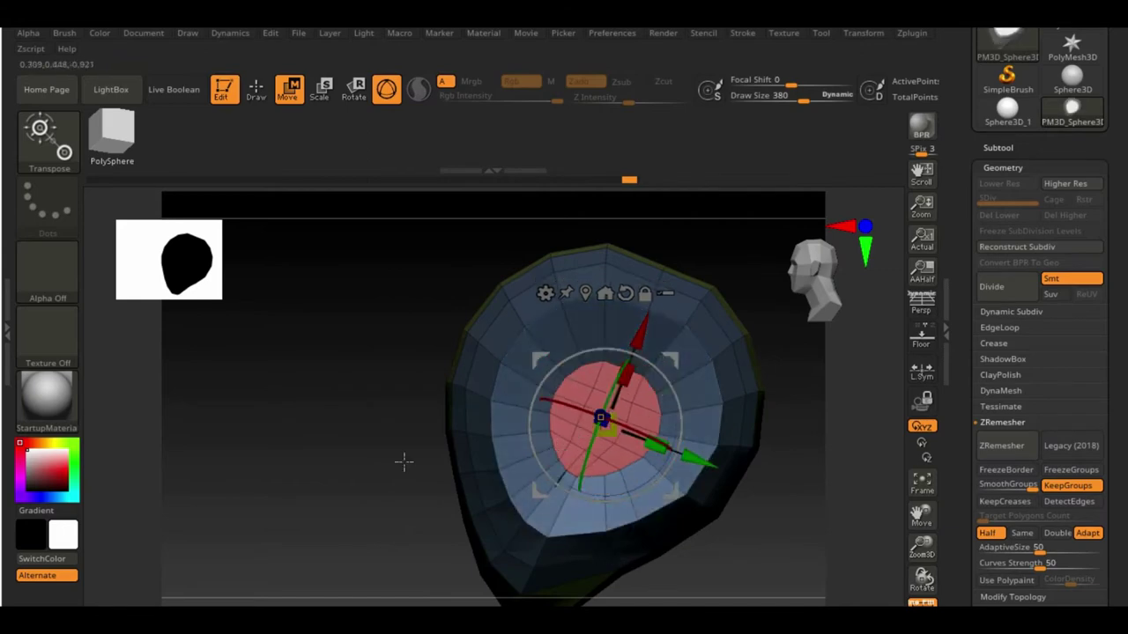
right_click_drag(404, 461, 232, 433)
- Remove the yellow front stripe faces with ZModeler and pull the chin down
key("q")
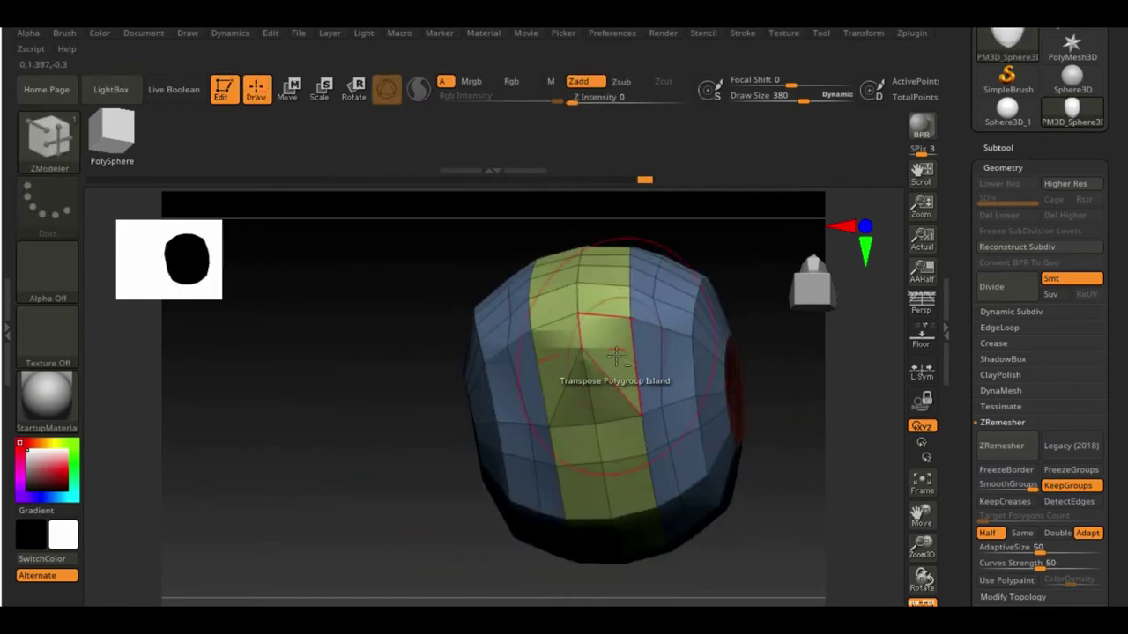
left_click(616, 354)
key("space")
left_click(725, 414)
left_click(631, 368)
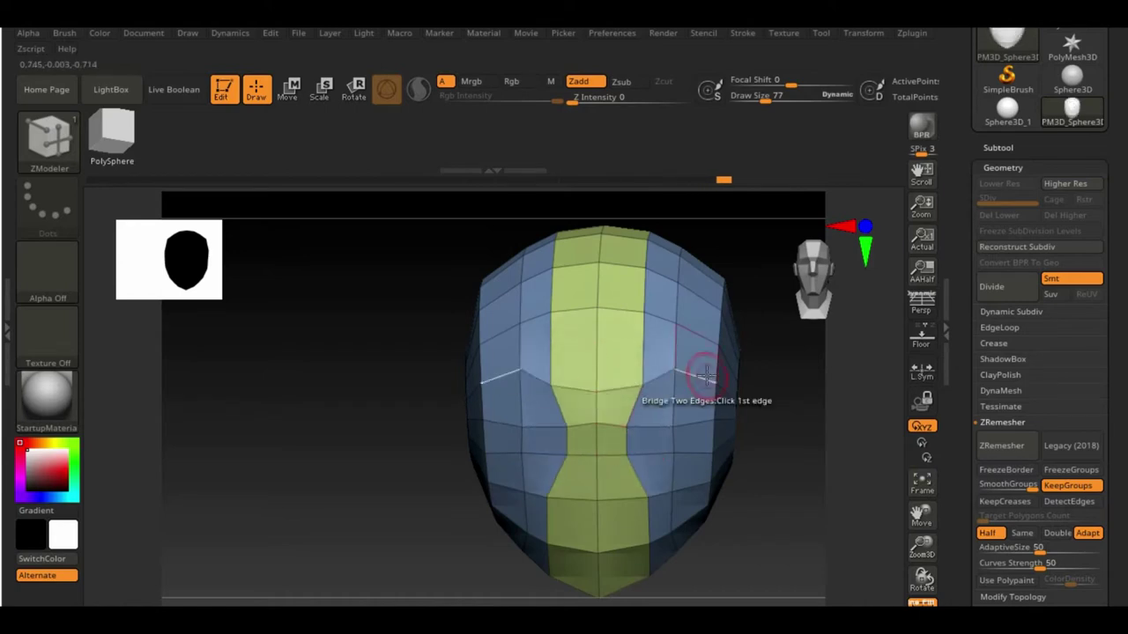
right_click_drag(712, 401, 631, 391)
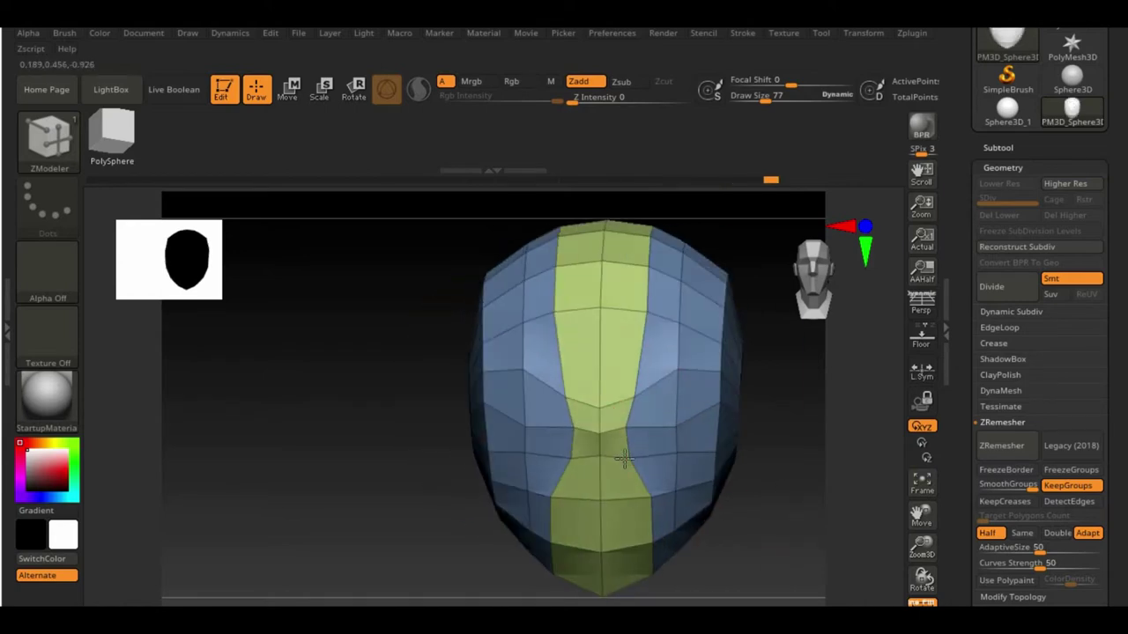
left_click_drag(627, 428, 628, 498)
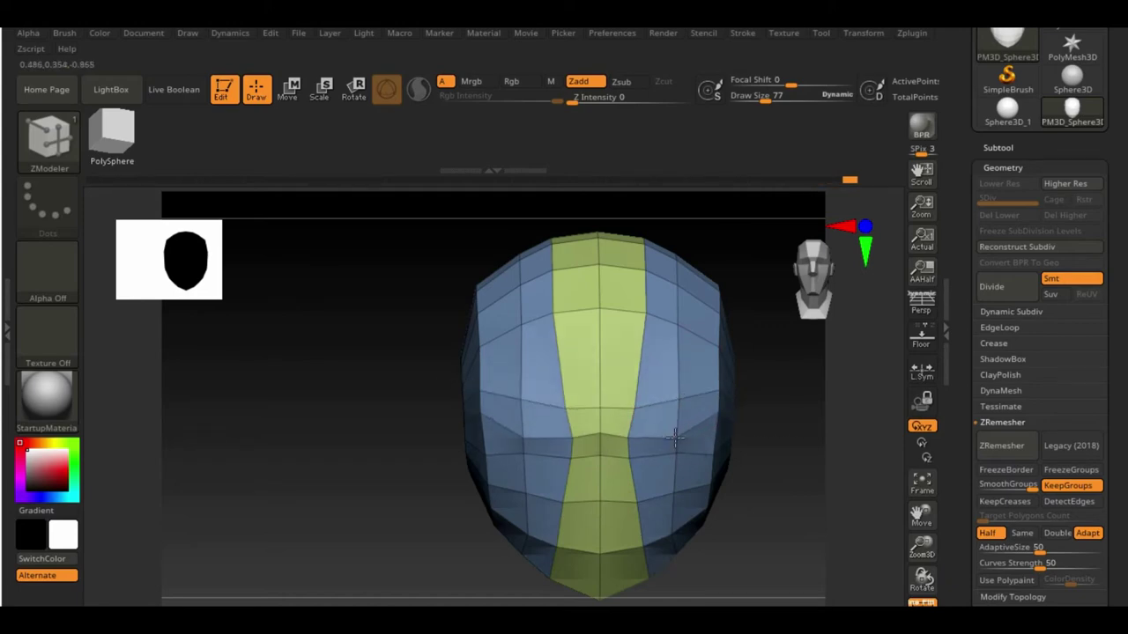
- Narrow and taper the head with the Move brush and Scale transpose, checking it from below
mouse_move(712, 393)
right_mouse_down()
mouse_move(748, 529)
mouse_move(659, 396)
mouse_move(643, 278)
mouse_move(711, 453)
right_mouse_up()
key("b")
key("m")
key("v")
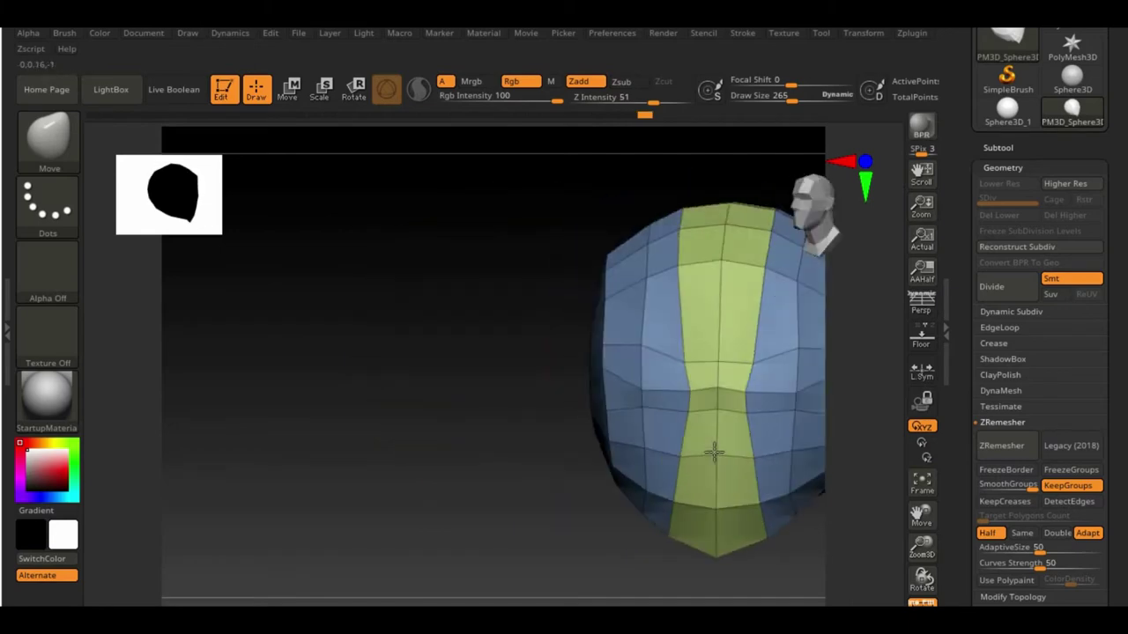
left_click(323, 91)
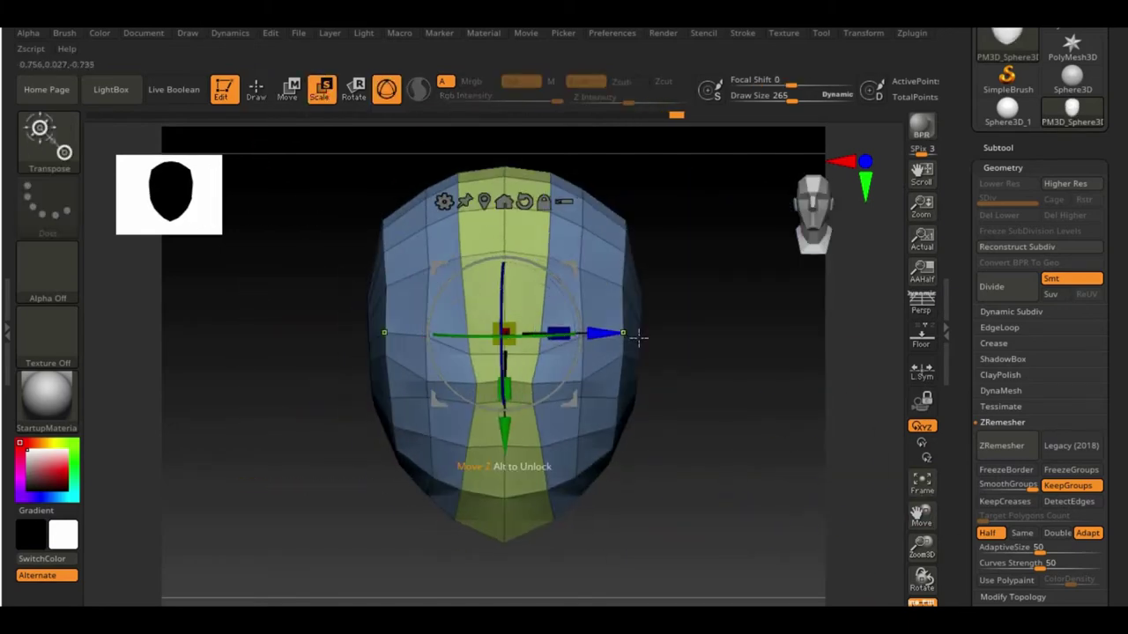
left_click(255, 89)
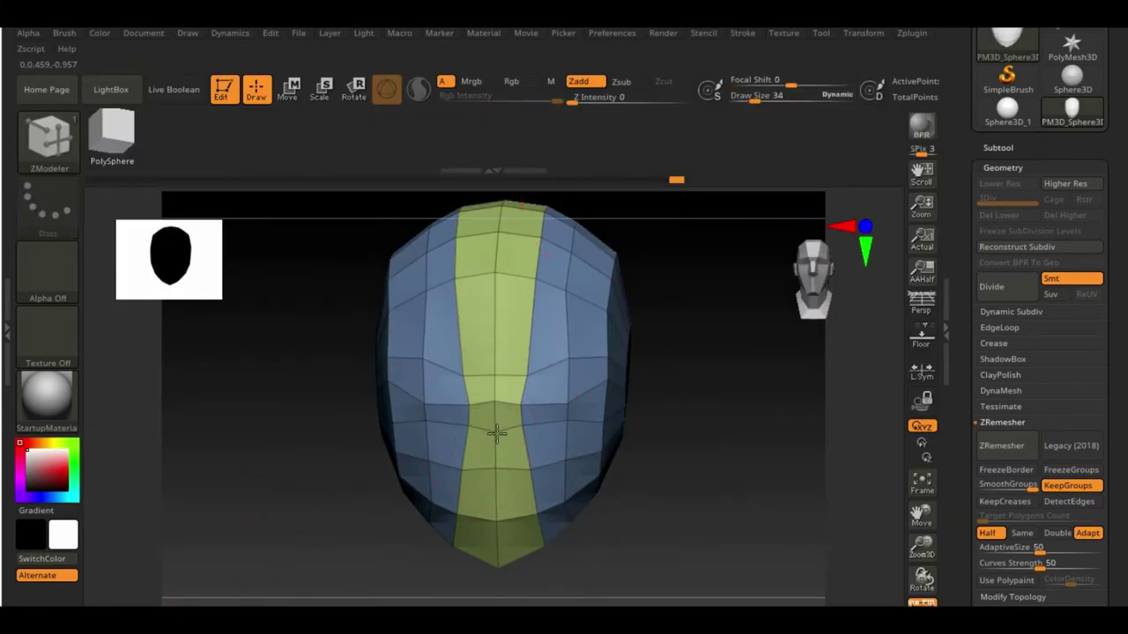
key("b")
key("m")
key("v")
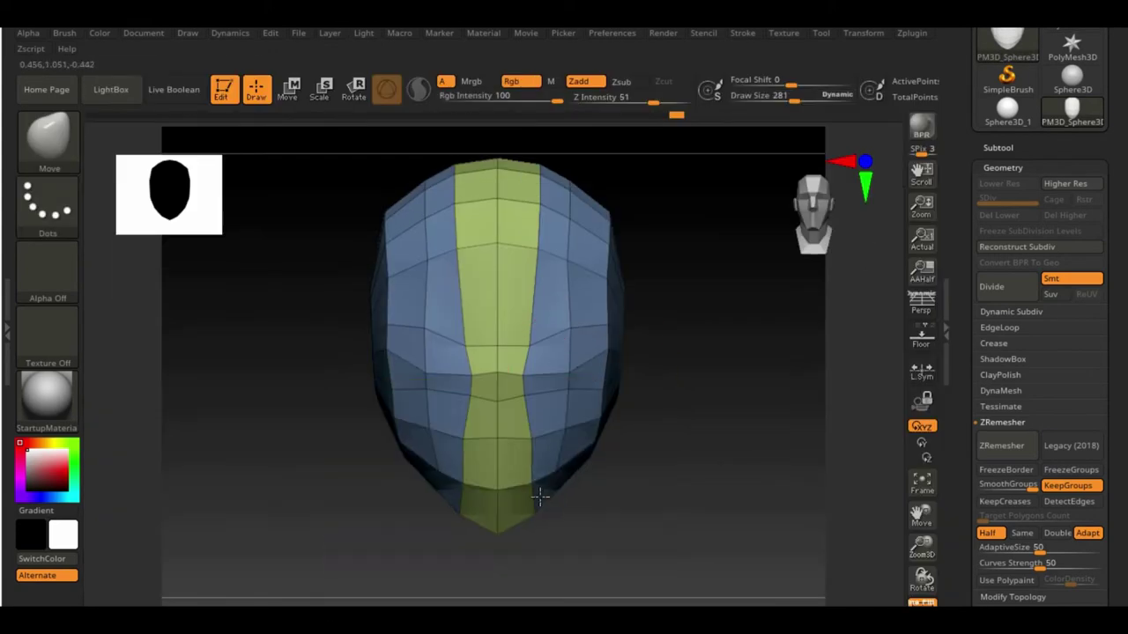
mouse_move(527, 521)
right_mouse_down()
mouse_move(478, 433)
mouse_move(745, 327)
mouse_move(677, 386)
right_mouse_up()
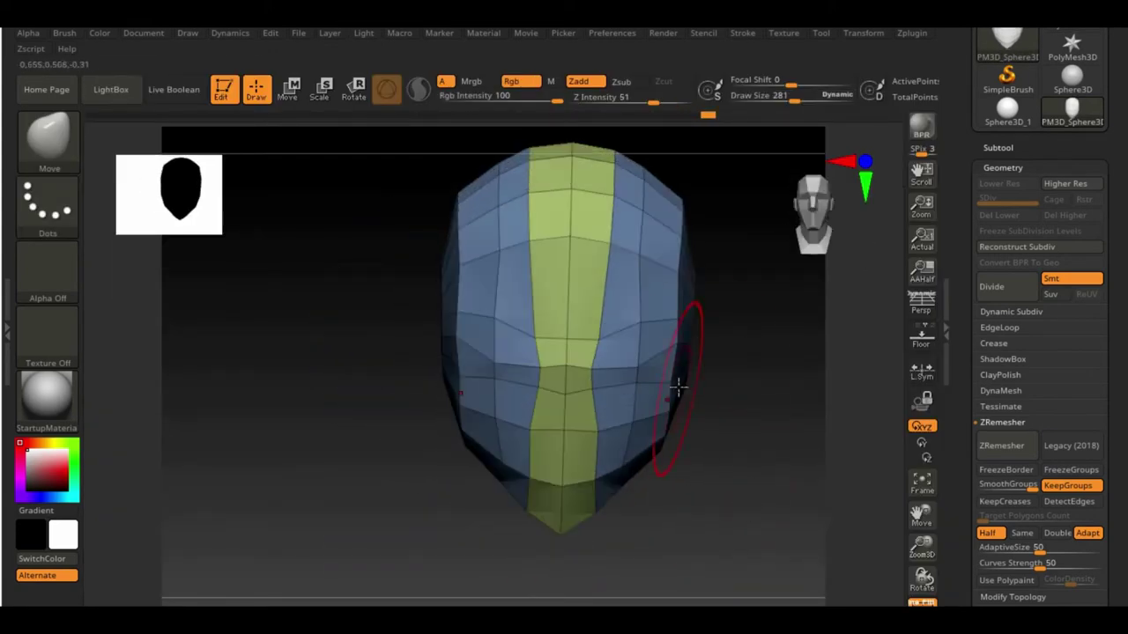
mouse_move(634, 448)
right_mouse_down()
mouse_move(730, 516)
mouse_move(750, 503)
mouse_move(691, 461)
right_mouse_up()
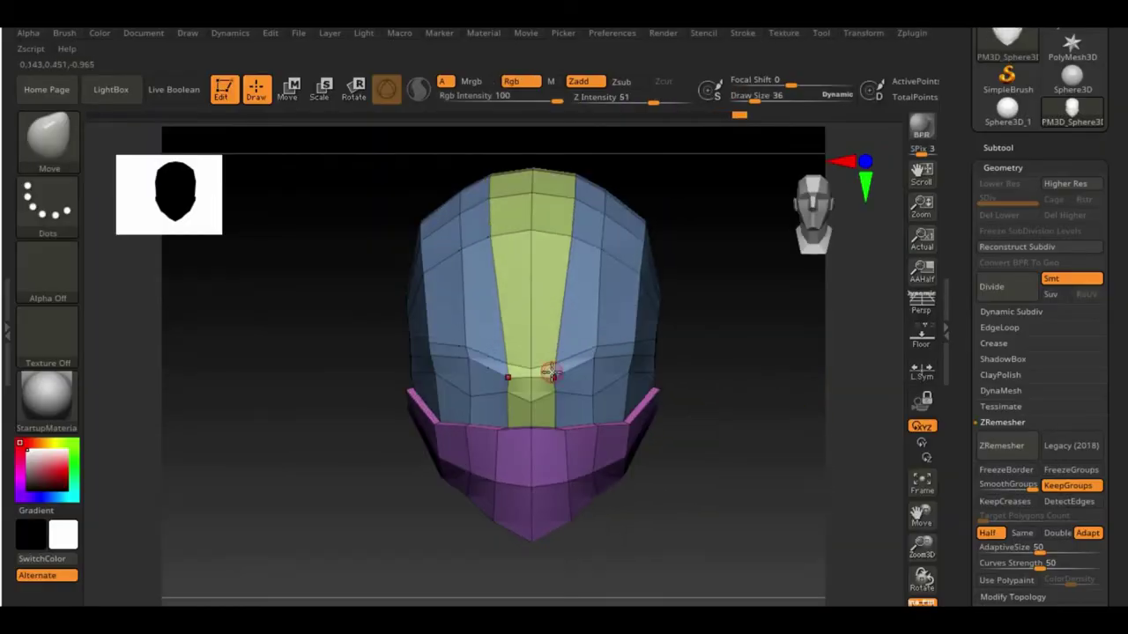
- Inset the purple eye regions into recessed sockets with ZModeler
key("b")
key("z")
key("m")
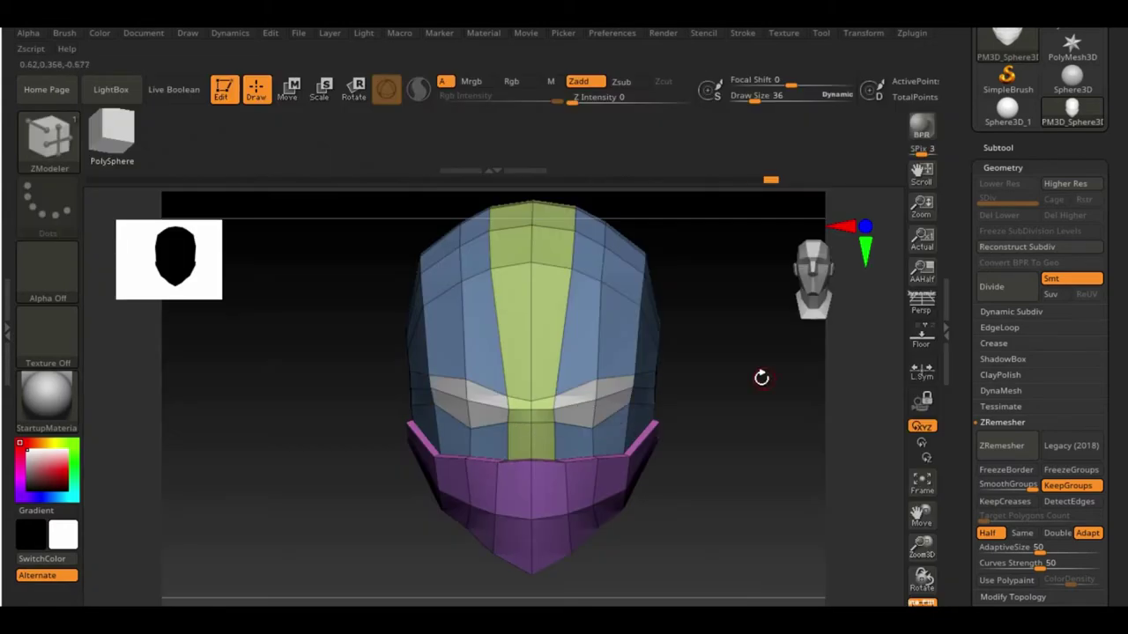
right_click_drag(760, 378, 620, 428, "ctrl")
key("space")
left_click(629, 138)
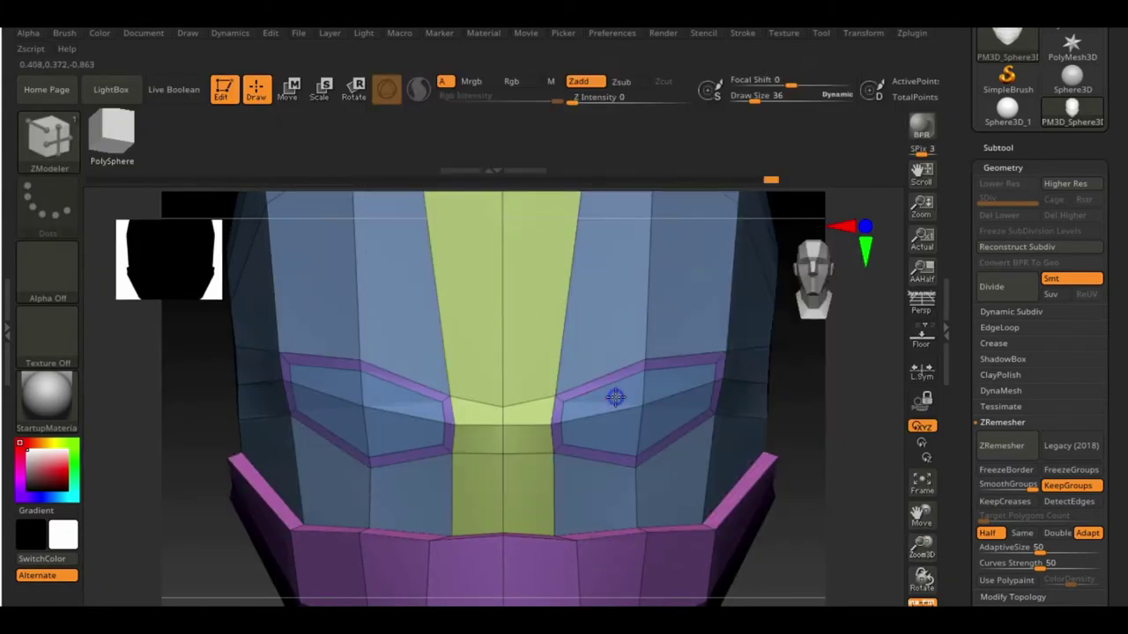
left_click_drag(615, 398, 519, 359)
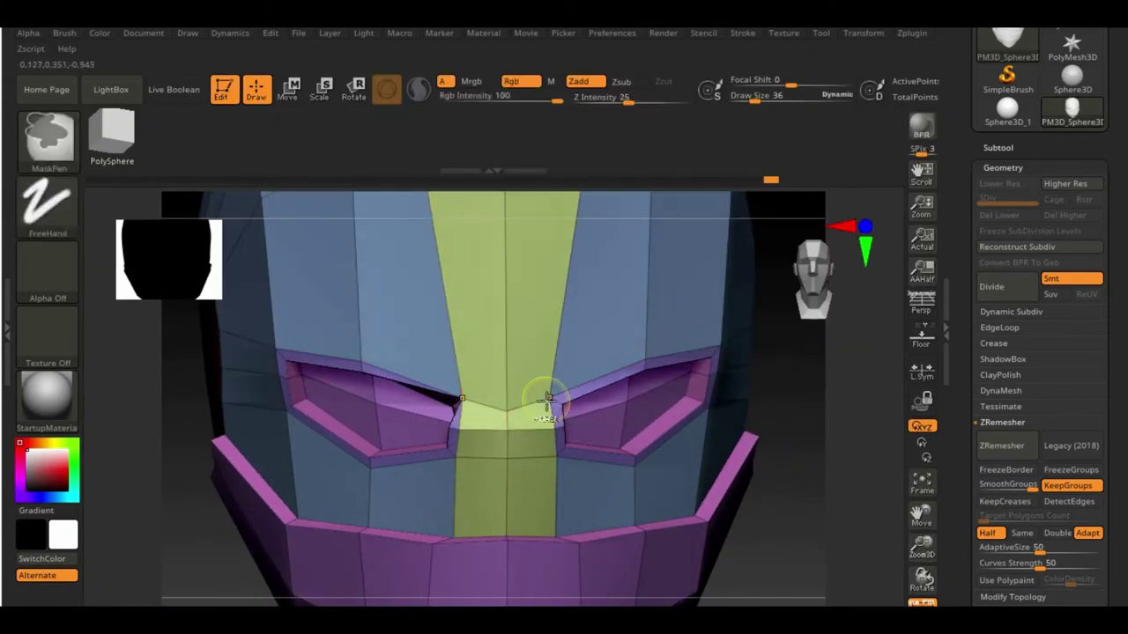
- Show polygroup colours and set the inset target to polygroup islands
key("b")
key("m")
key("v")
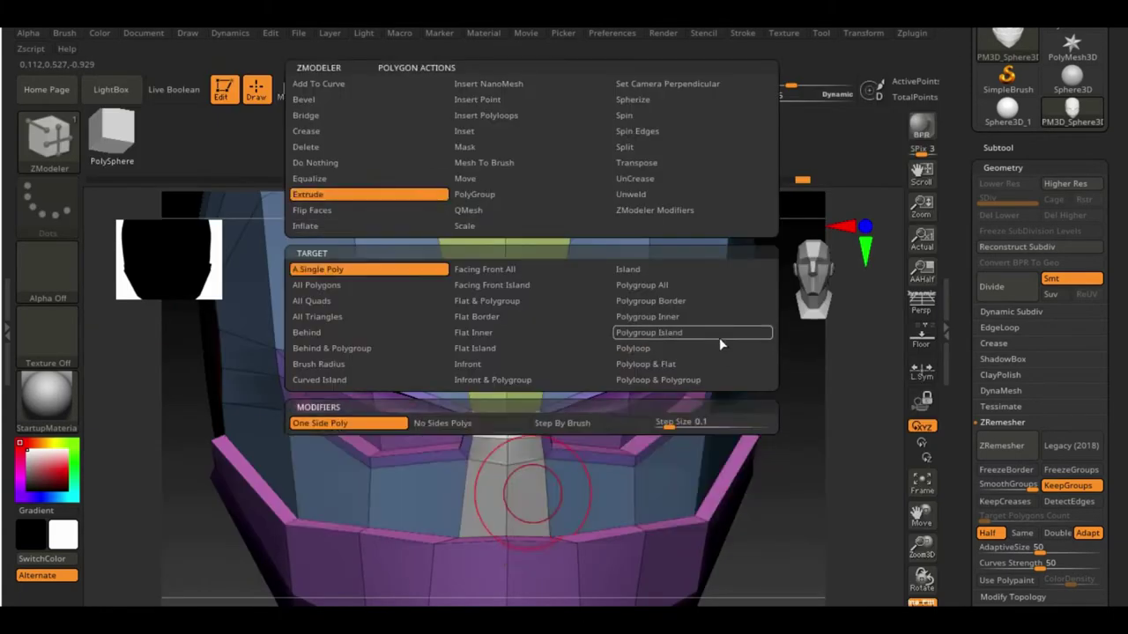
key("shift+f")
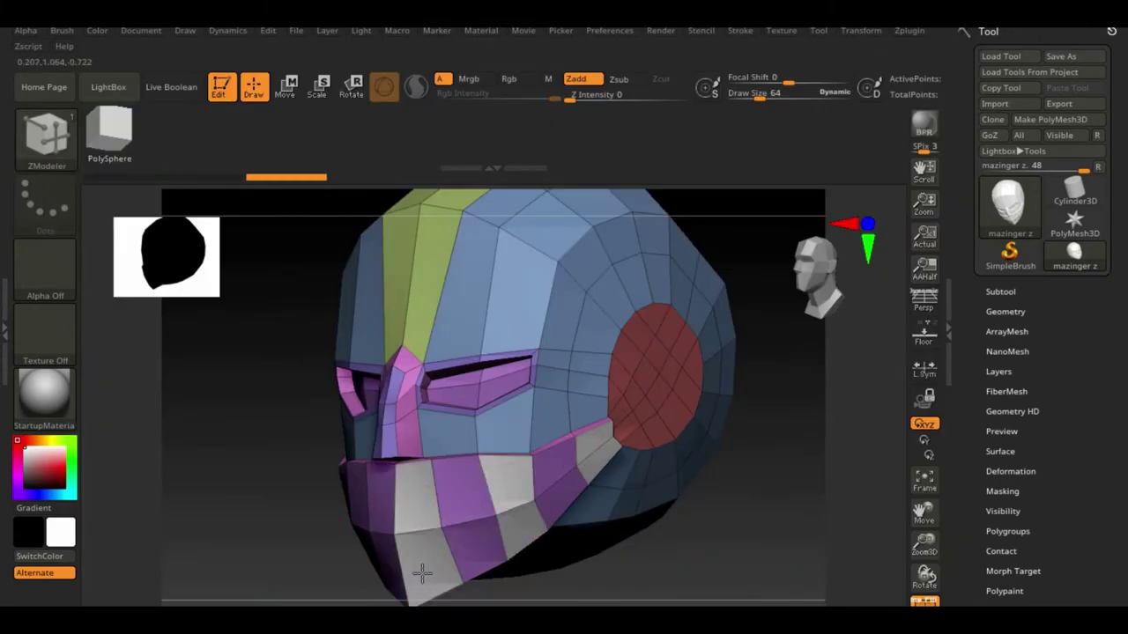
mouse_move(422, 574)
left_mouse_down()
mouse_move(790, 453)
mouse_move(452, 543)
mouse_move(642, 549)
left_mouse_up()
key("space")
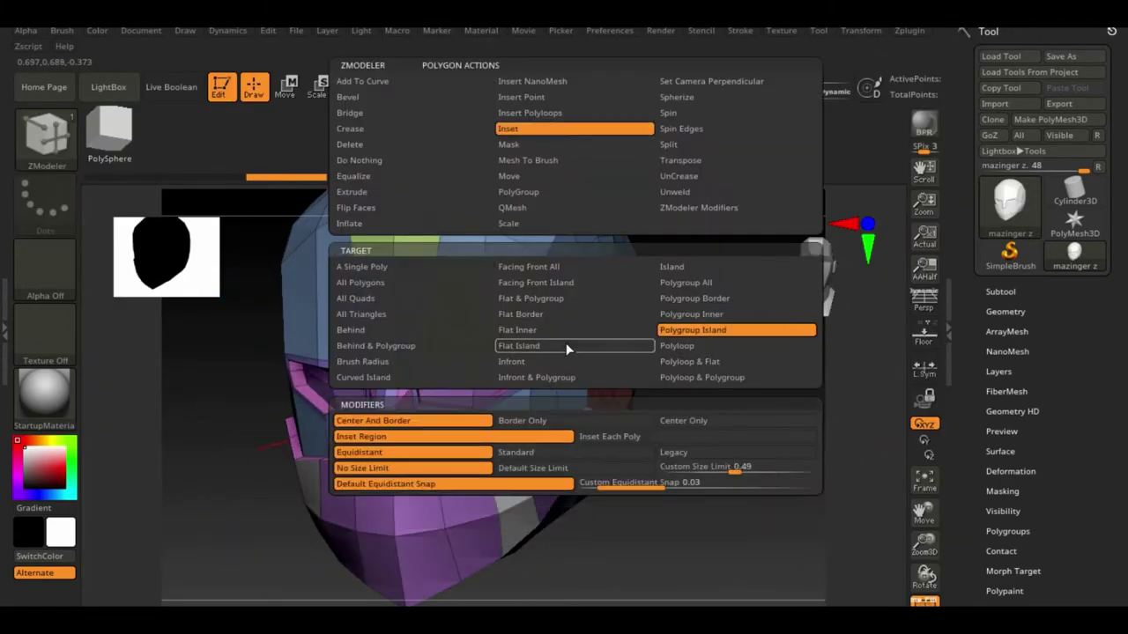
left_click(737, 331)
mouse_move(739, 487)
left_mouse_down()
mouse_move(287, 466)
mouse_move(512, 537)
mouse_move(377, 557)
mouse_move(680, 520)
mouse_move(452, 511)
mouse_move(398, 532)
mouse_move(649, 521)
mouse_move(679, 377)
mouse_move(555, 340)
left_mouse_up()
- Crease the complete edge loops of the mouth guard and regroup the mouth polygons
key("w")
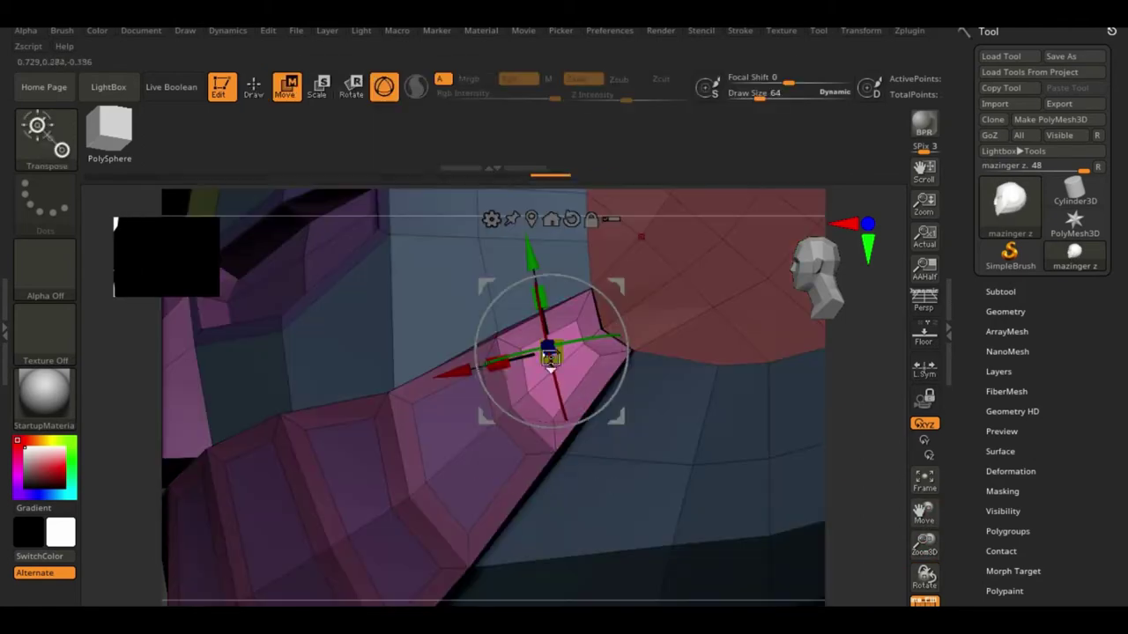
mouse_move(465, 503)
left_mouse_down()
mouse_move(310, 452)
mouse_move(466, 441)
mouse_move(838, 514)
left_mouse_up()
key("q")
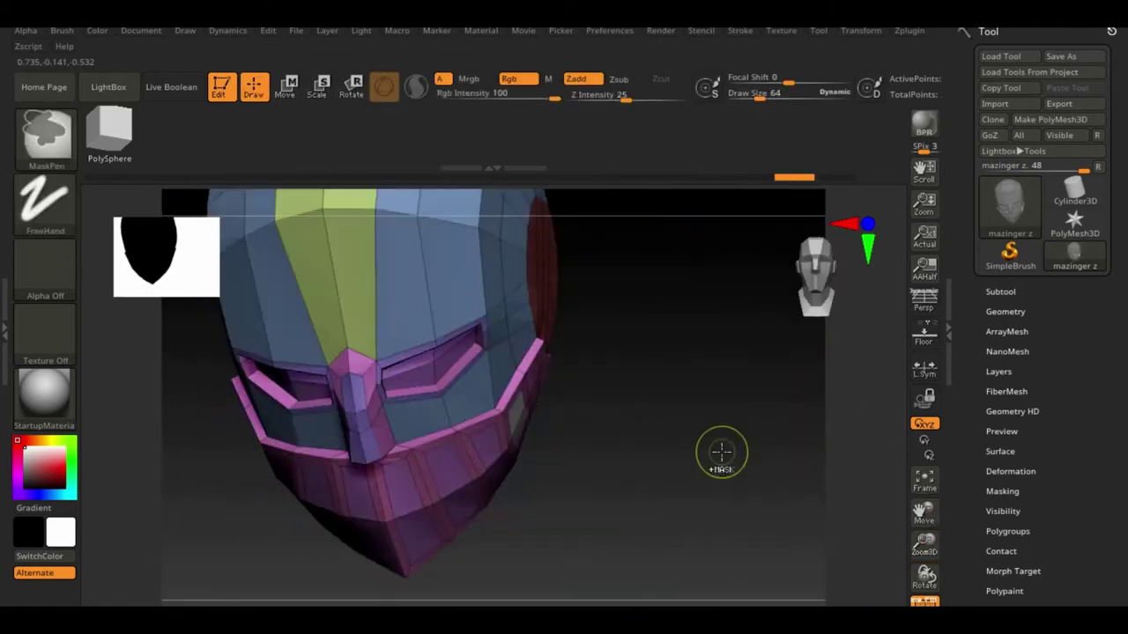
mouse_move(722, 452)
left_mouse_down()
mouse_move(755, 388)
mouse_move(689, 363)
left_mouse_up()
left_click(364, 377)
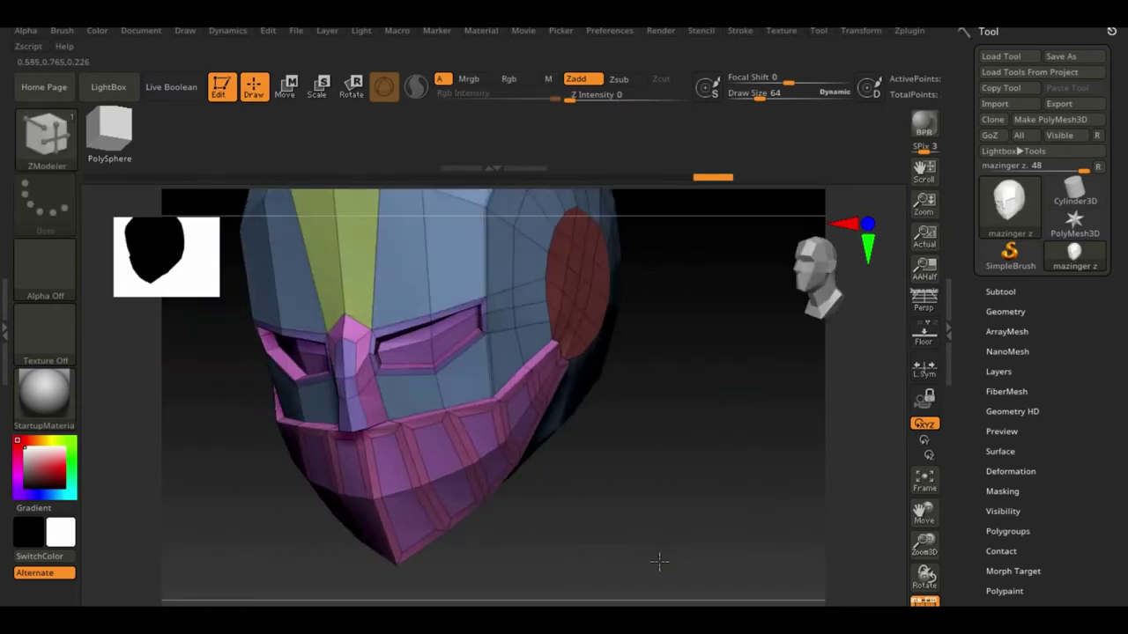
mouse_move(660, 558)
left_mouse_down()
mouse_move(675, 521)
mouse_move(458, 378)
left_mouse_up()
mouse_move(649, 521)
left_mouse_down()
mouse_move(657, 461)
mouse_move(277, 559)
left_mouse_up()
key("space")
left_click(637, 284)
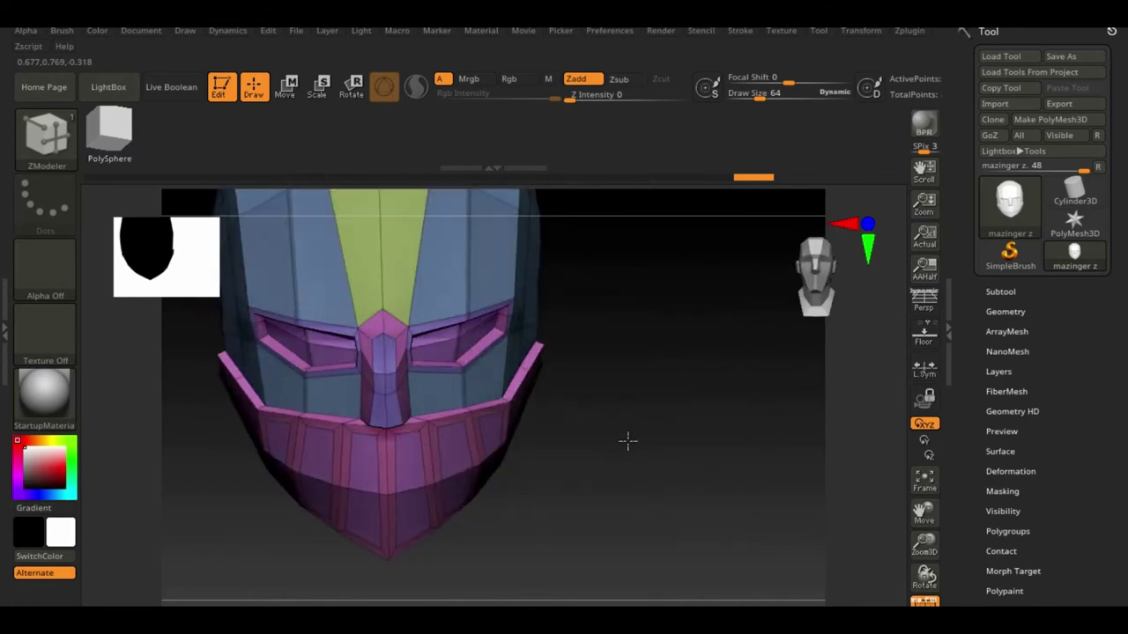
left_click_drag(626, 440, 545, 414)
- Inset vertical slots across the mouth guard slats using the Polygroup Island target
scroll(570, 385, "up", 5)
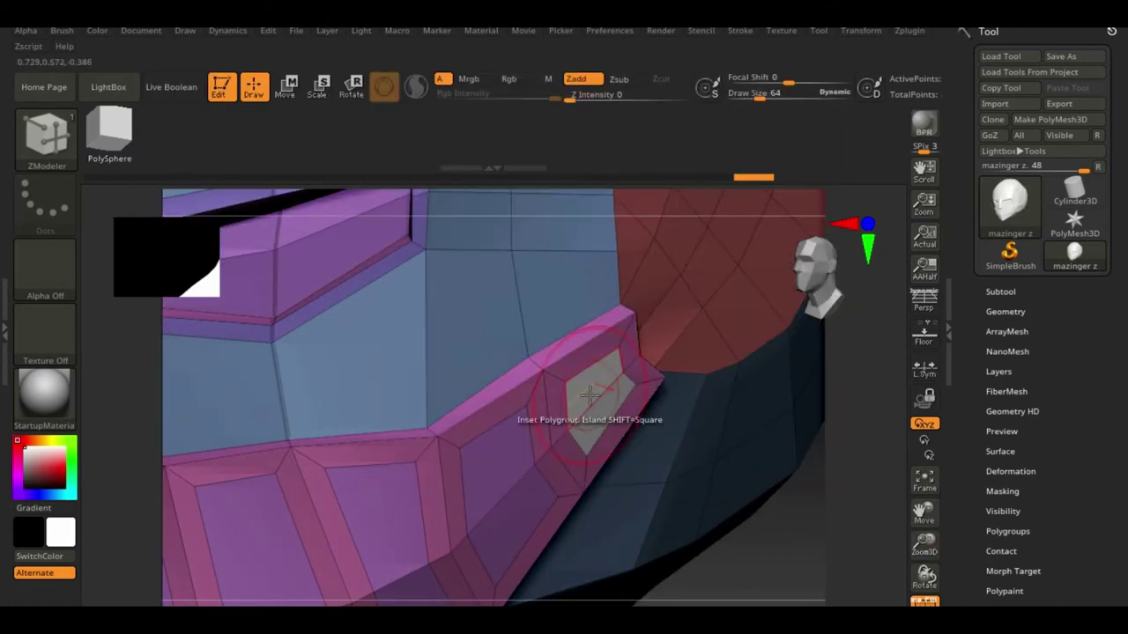
scroll(254, 538, "down", 5)
left_click_drag(254, 537, 793, 520)
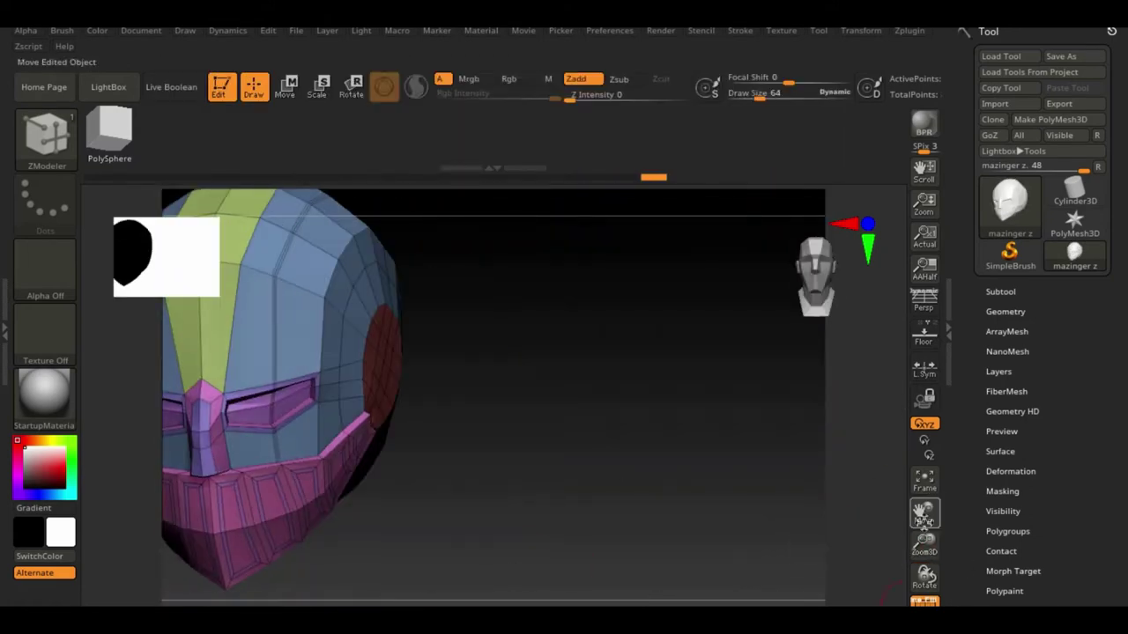
scroll(813, 520, "up", 5)
key("space")
left_click(741, 330)
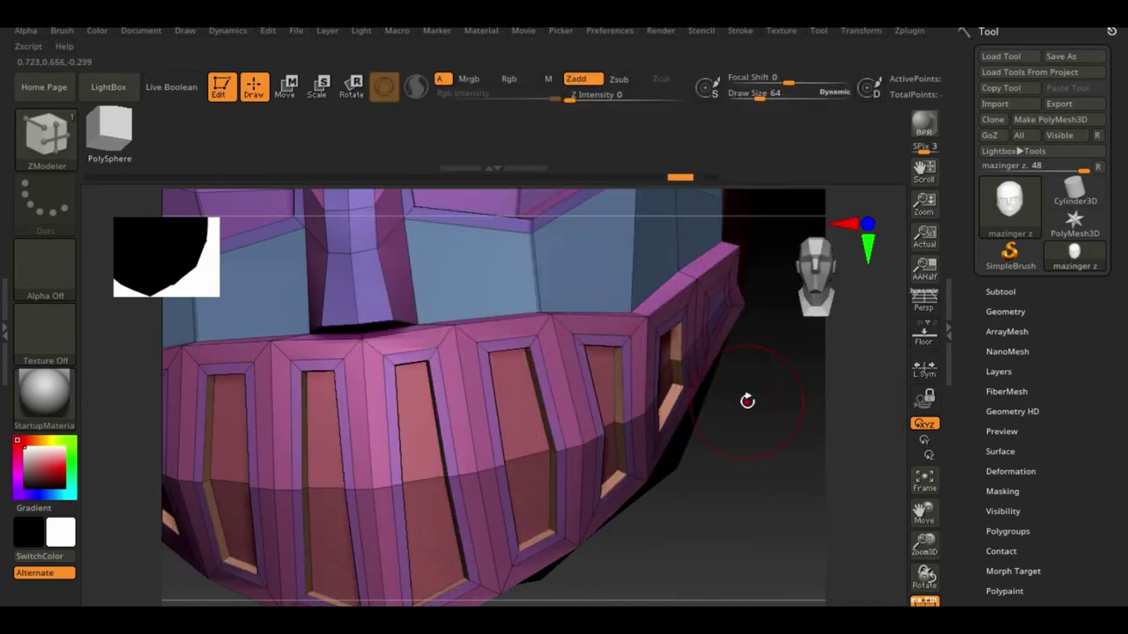
scroll(757, 476, "down", 5)
key("shift+f")
- Toggle polygroup display, inspect the head, and mask everything except the top polygroup
scroll(780, 478, "down", 2)
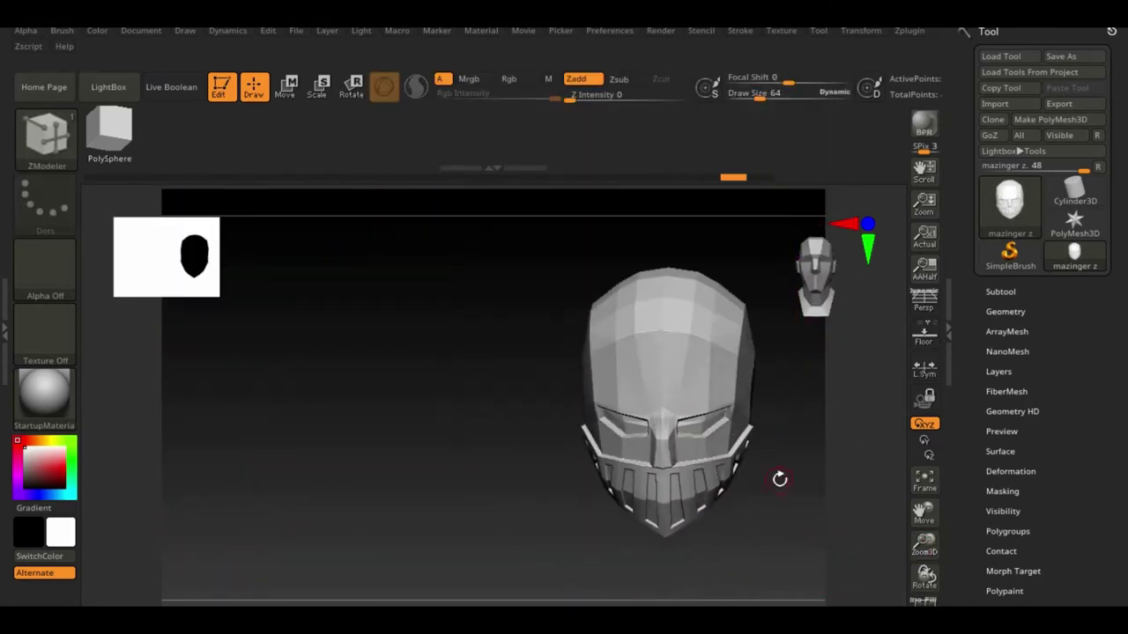
left_click_drag(780, 479, 776, 563)
key("shift+f")
left_click_drag(923, 577, 896, 549)
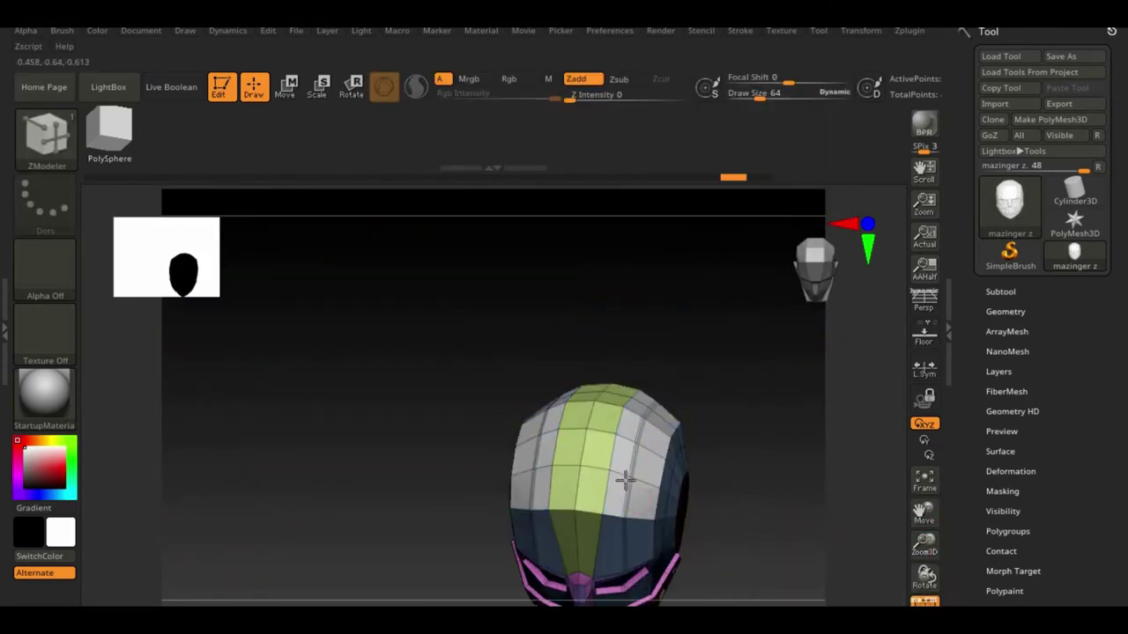
mouse_move(625, 478)
left_mouse_down()
mouse_move(725, 432)
mouse_move(485, 429)
mouse_move(385, 393)
left_mouse_up()
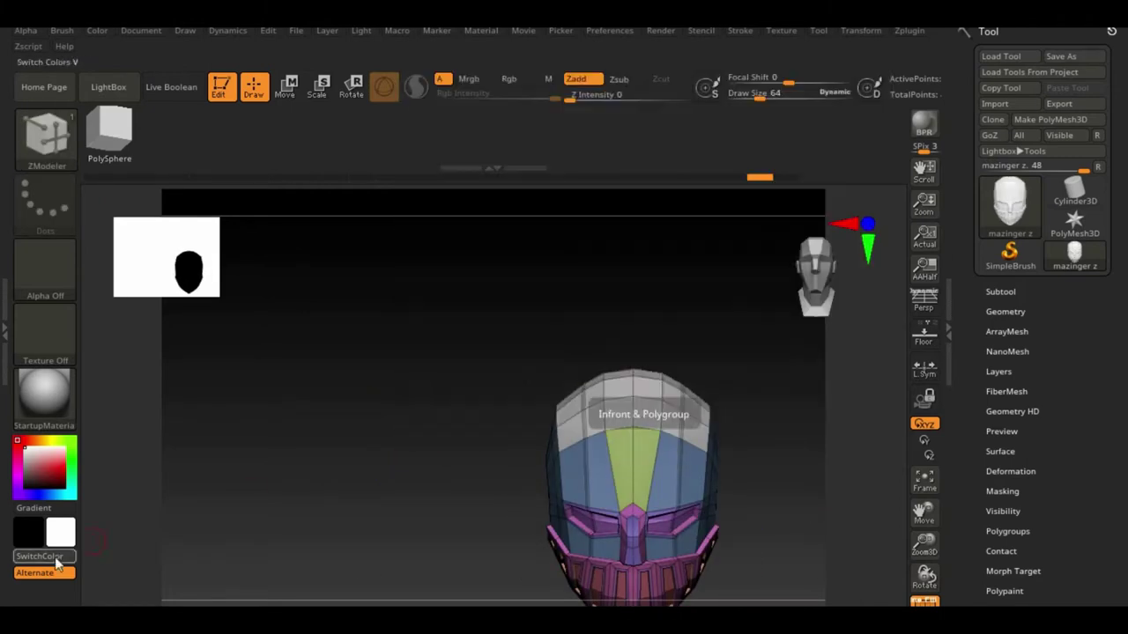
key("w")
left_click(642, 388, "ctrl")
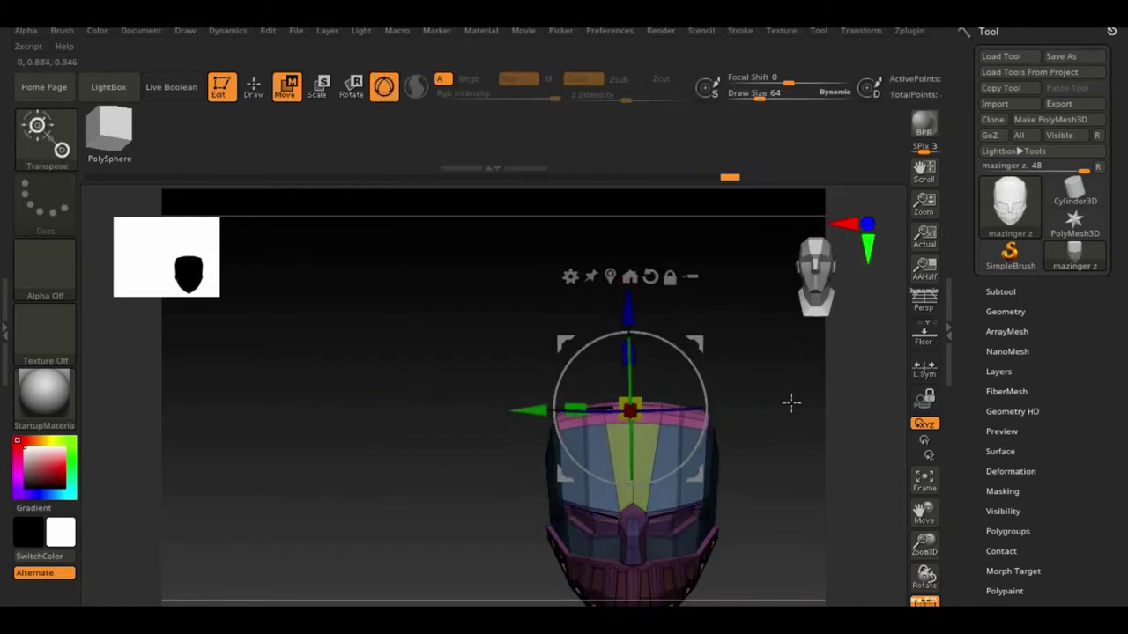
left_click_drag(791, 403, 757, 414)
- Create a hollow 10-sided Cylinder3D with an inner radius and make it a PolyMesh3D
left_click(1075, 190)
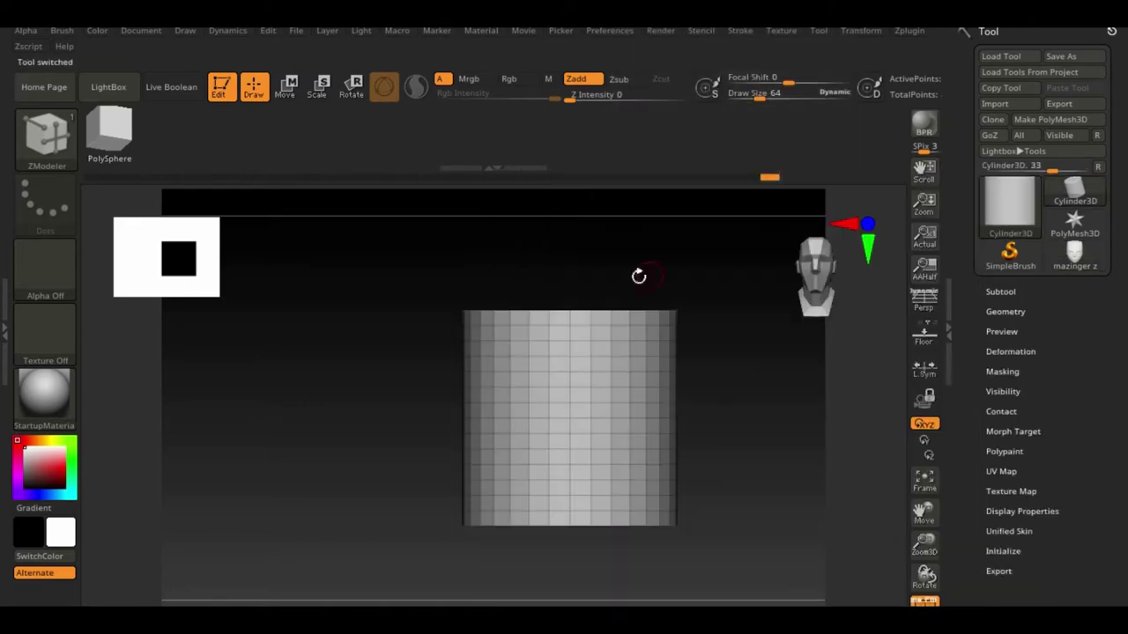
left_click(1003, 550)
left_click_drag(1040, 490, 1004, 491)
left_click_drag(793, 415, 773, 463)
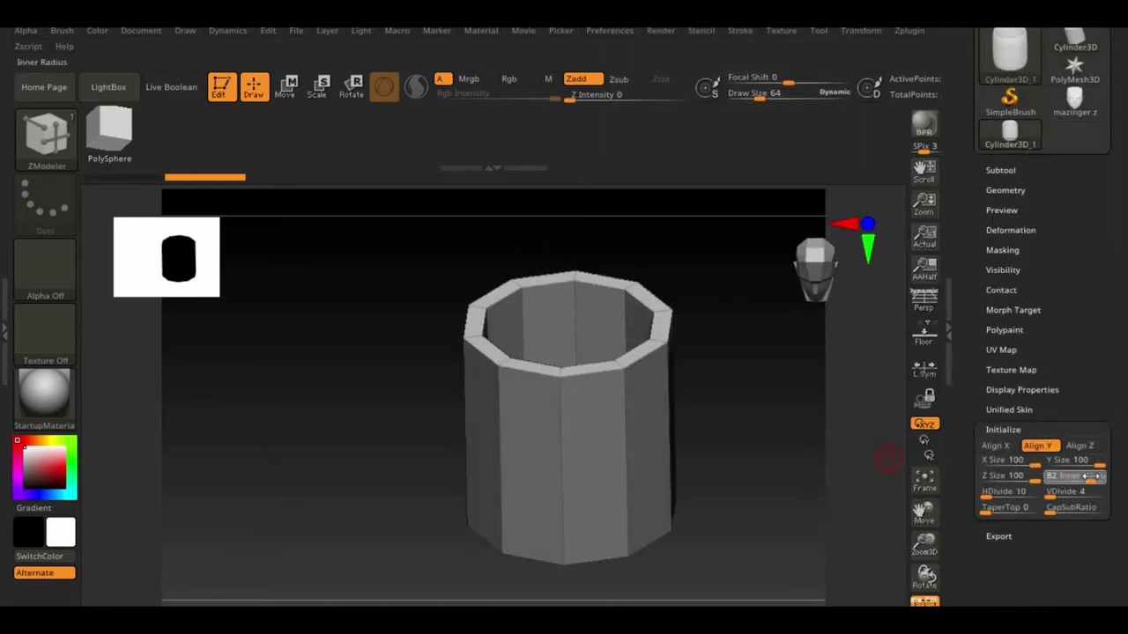
left_click(1070, 115)
- Append the cylinder to the mazinger z tool and place the ring atop the head
left_click(1076, 255)
left_click(1061, 431)
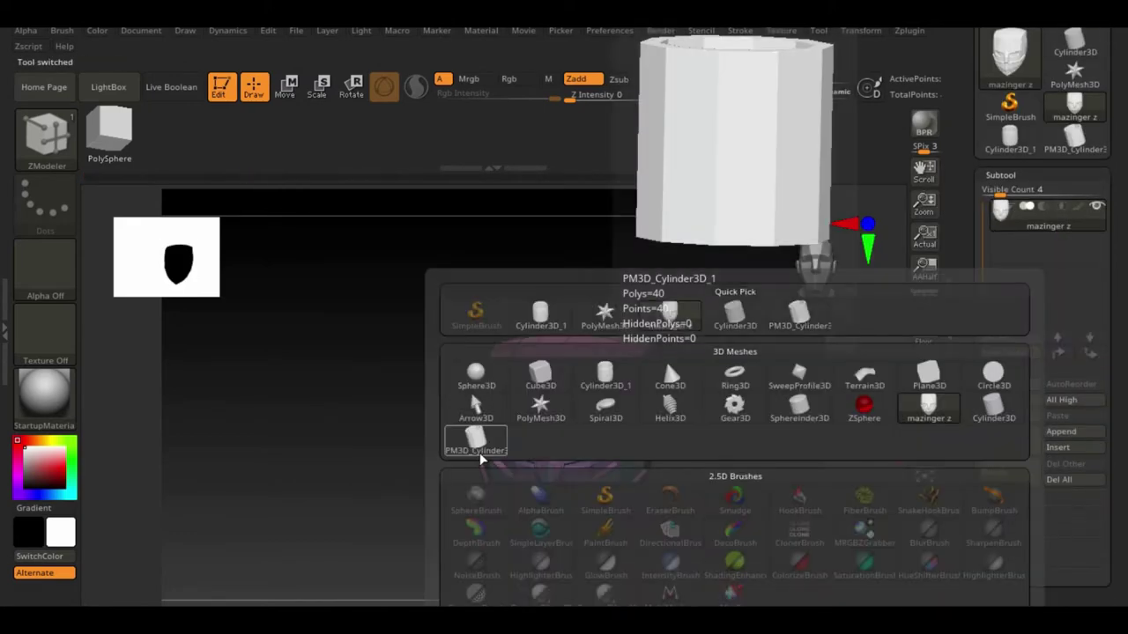
left_click(476, 445)
key("w")
left_click_drag(355, 159, 541, 333)
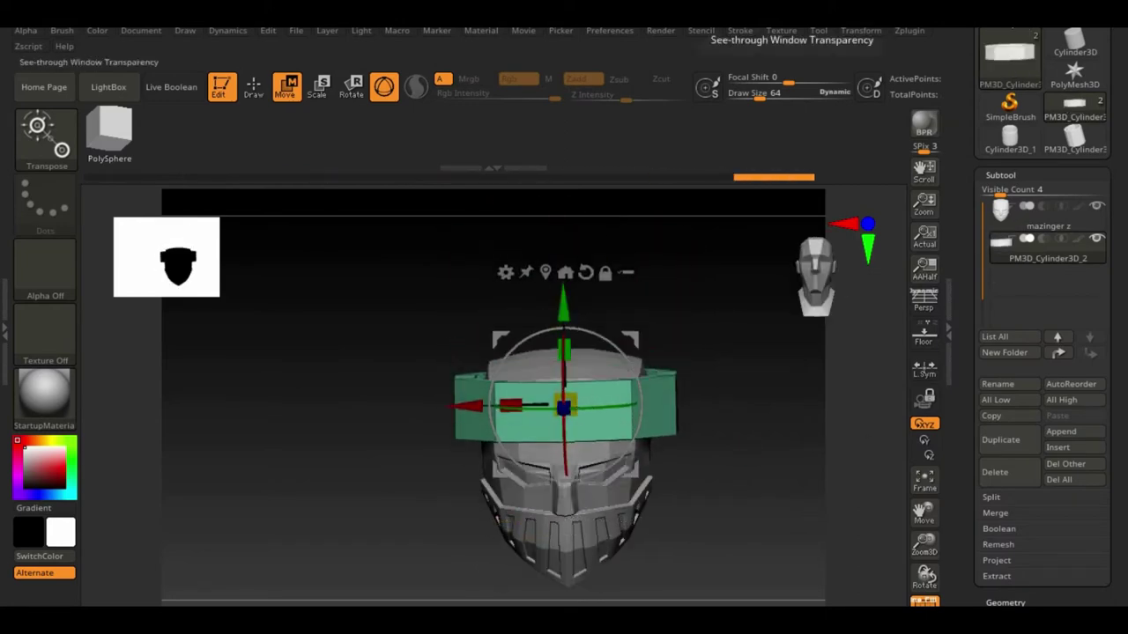
left_click_drag(819, 420, 819, 511, "shift")
- Edit the ring with ZModeler targeting polygroup islands and move it with the gizmo
key("b")
key("z")
key("m")
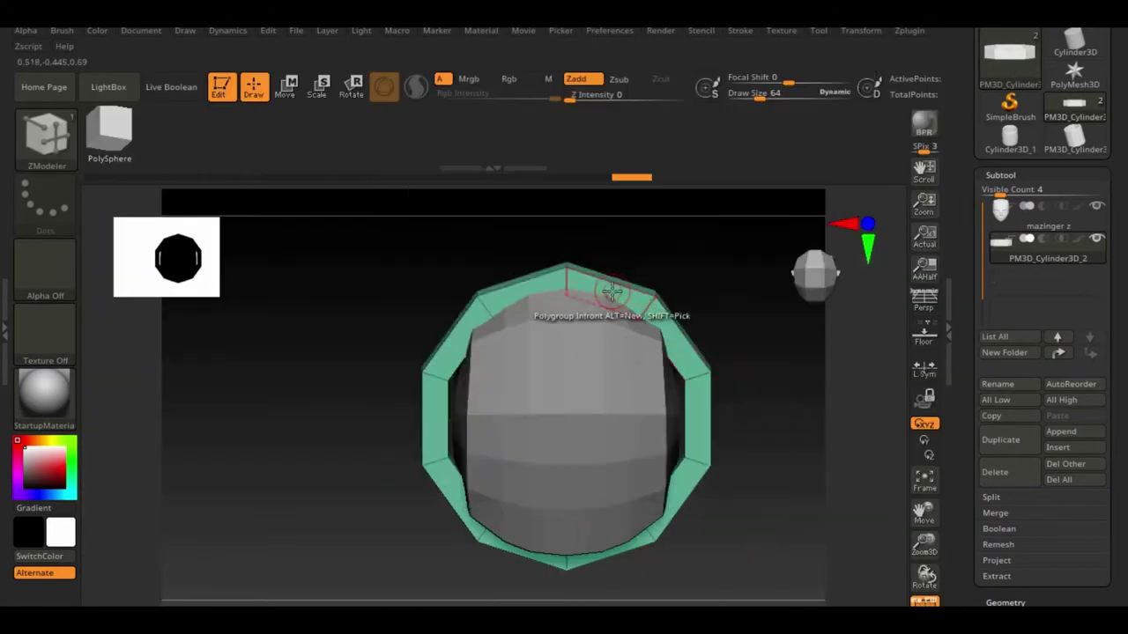
mouse_move(611, 291)
left_mouse_down()
mouse_move(695, 322)
mouse_move(365, 443)
left_mouse_up()
key("w")
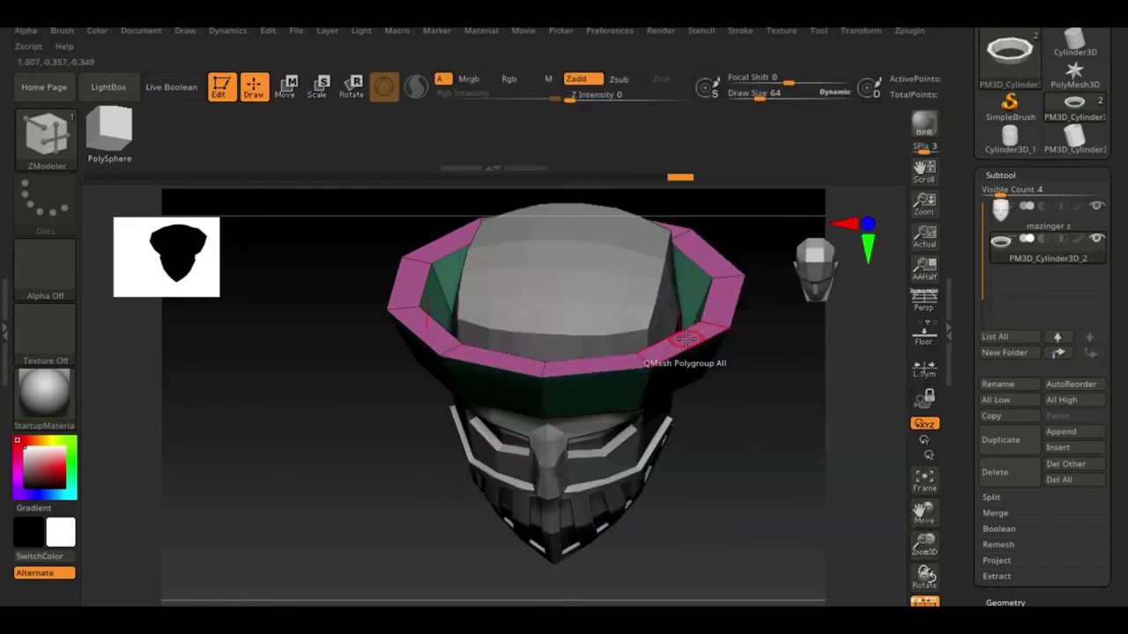
key("space")
left_click(842, 331)
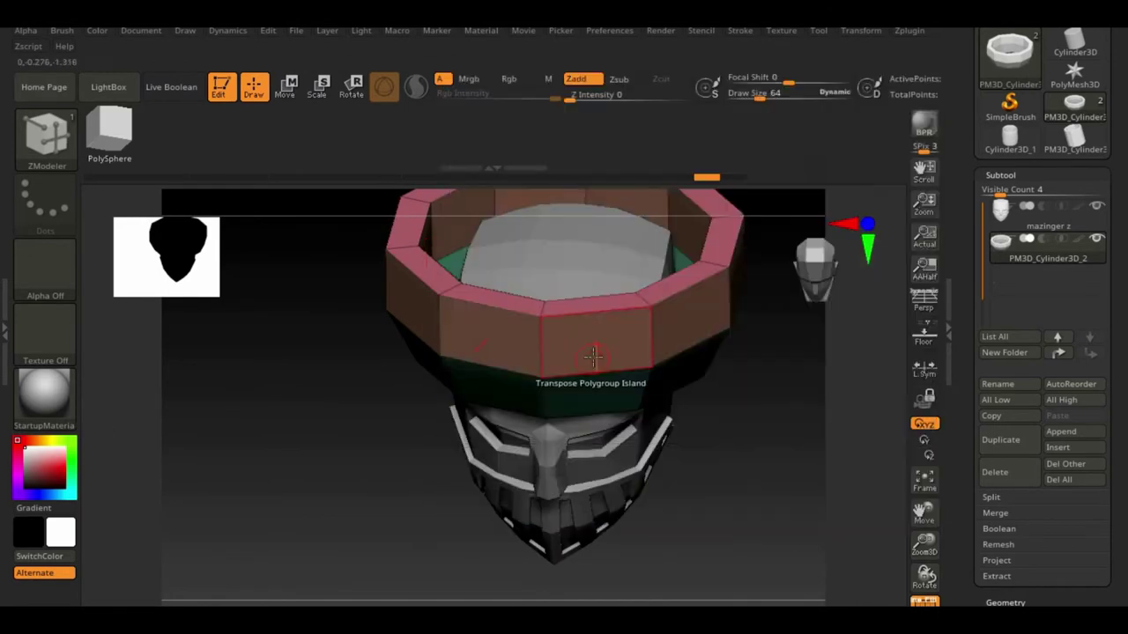
key("w")
key("q")
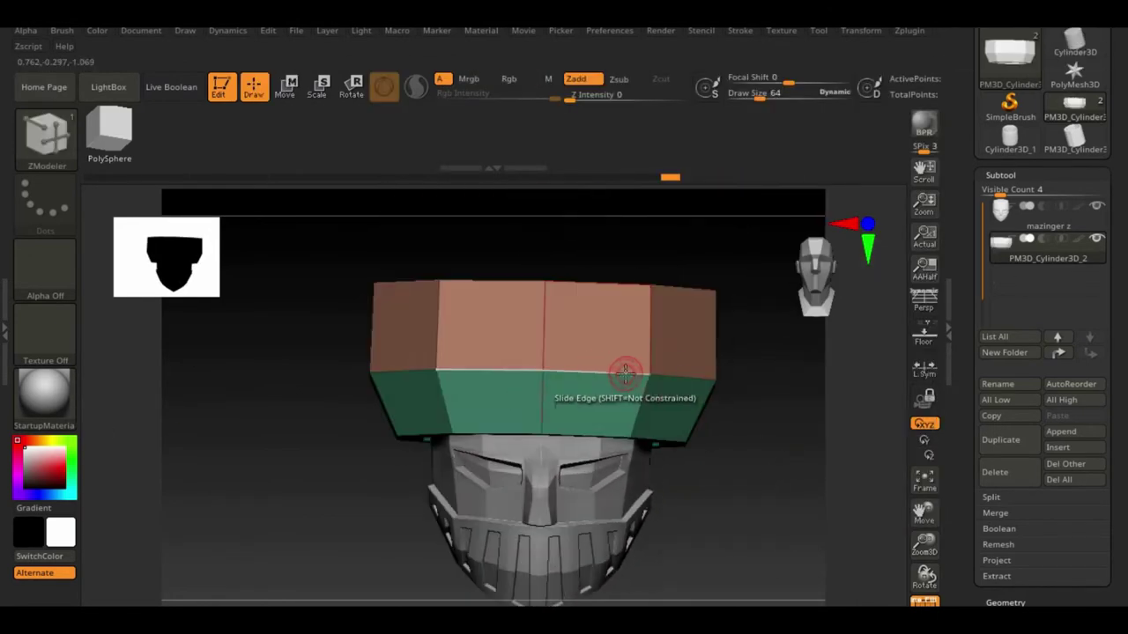
- Inspect the flared ring from below and above, adjusting it in place
mouse_move(669, 564)
left_mouse_down()
mouse_move(773, 531)
mouse_move(838, 411)
left_mouse_up()
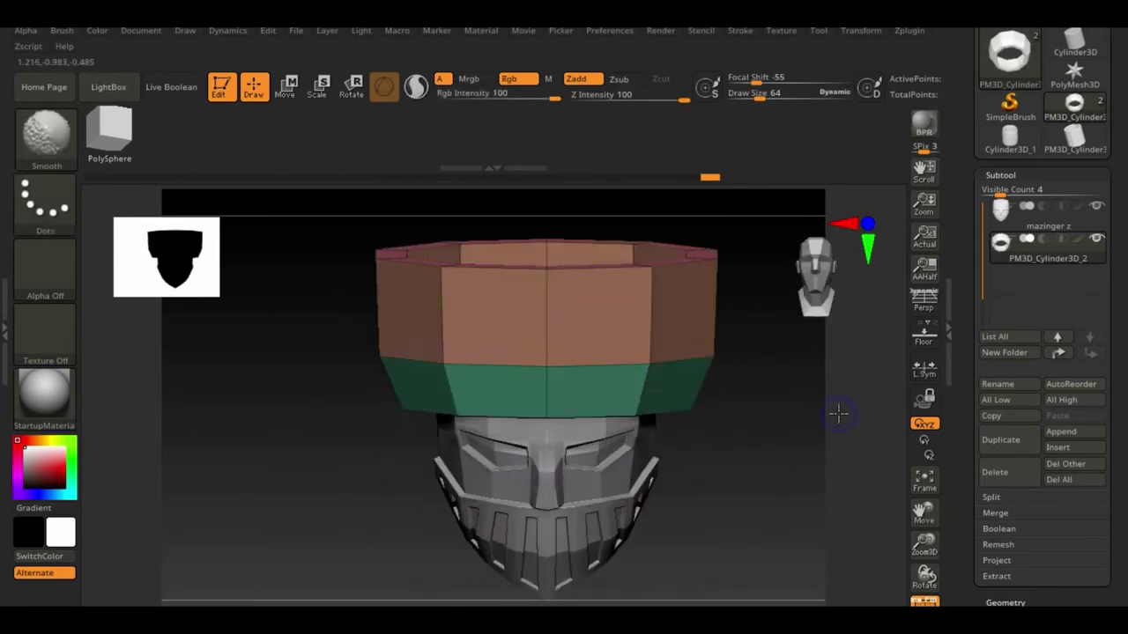
key("w")
left_click_drag(890, 352, 743, 496)
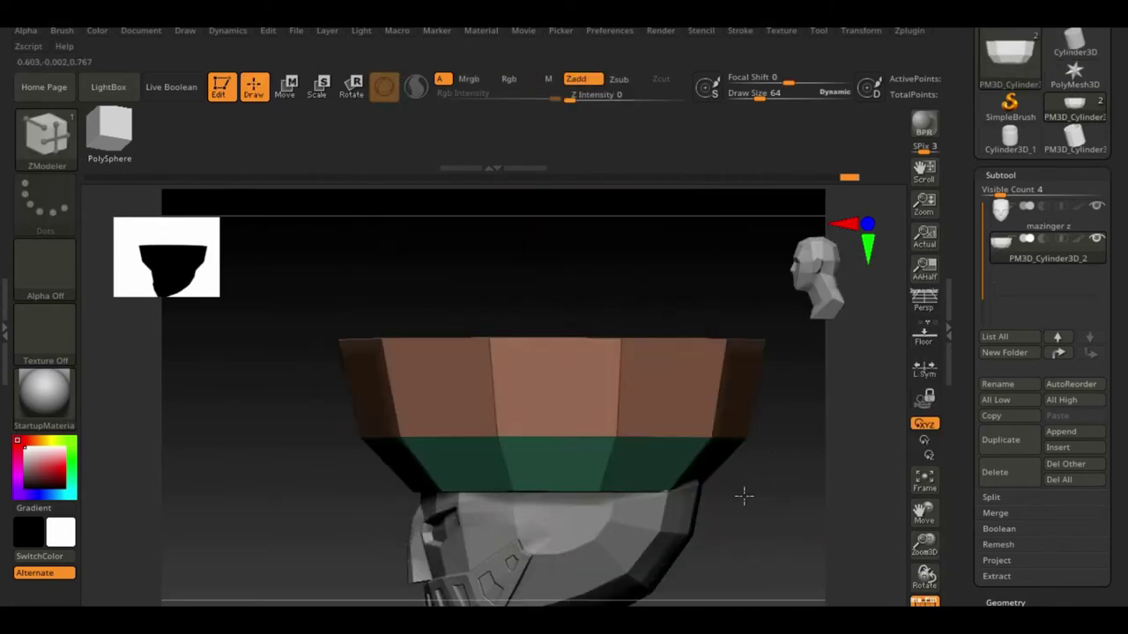
left_click_drag(467, 420, 529, 370)
key("q")
key("space")
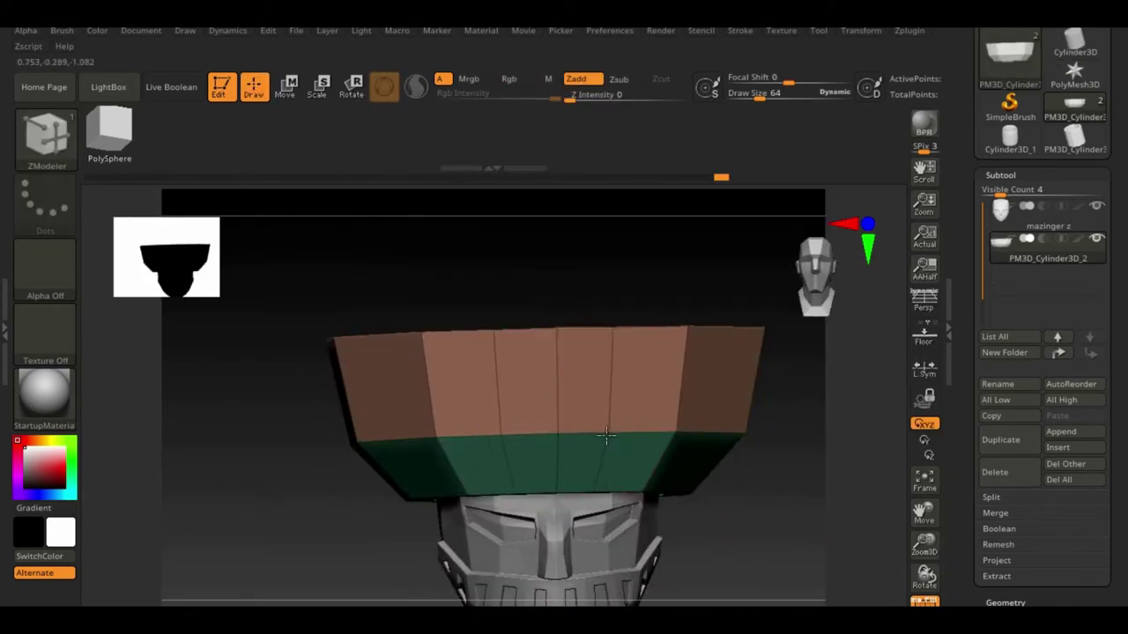
left_click_drag(790, 387, 790, 454)
left_click_drag(924, 544, 925, 496)
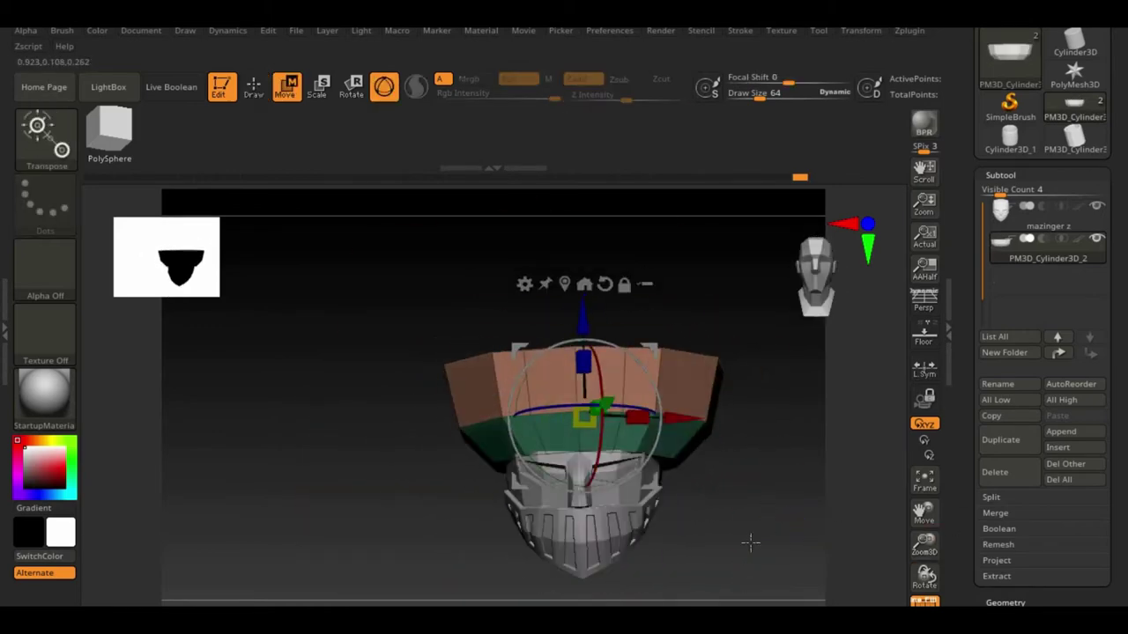
left_click_drag(746, 449, 574, 449)
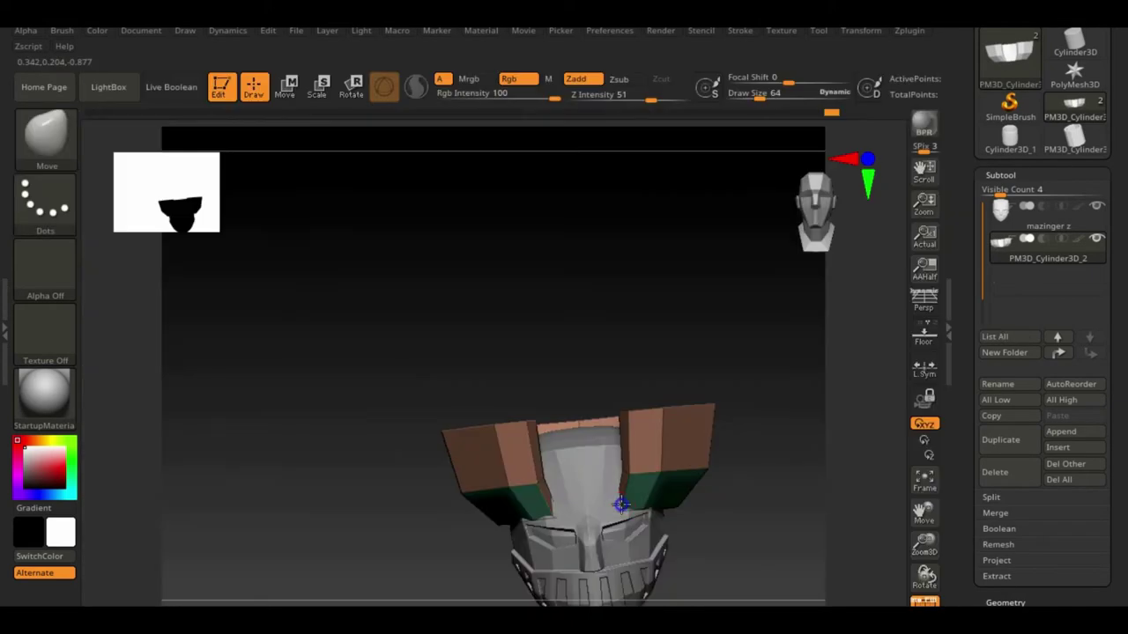
left_click_drag(787, 521, 796, 569)
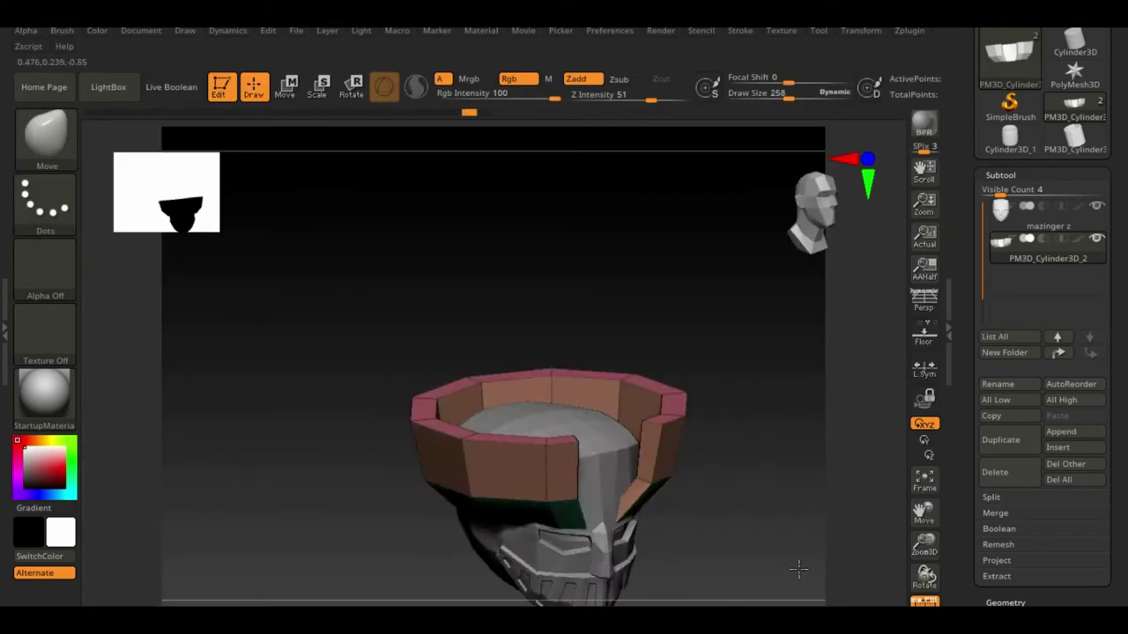
- Mirror and weld the ring across its symmetry axis via Geometry topology tools
key("w")
key("b")
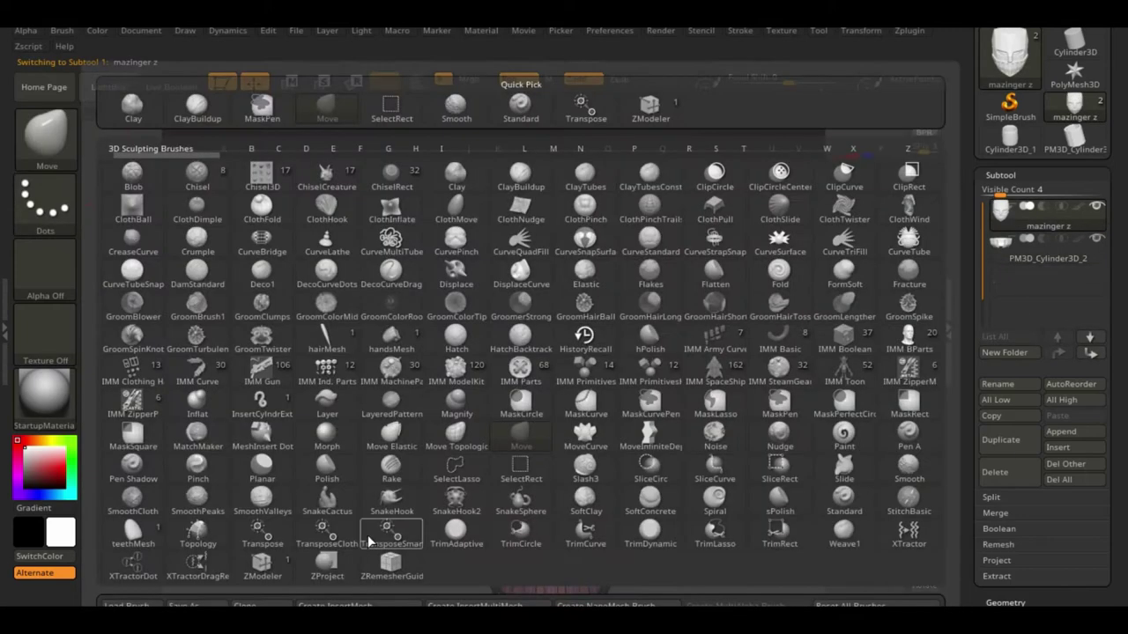
left_click(258, 568)
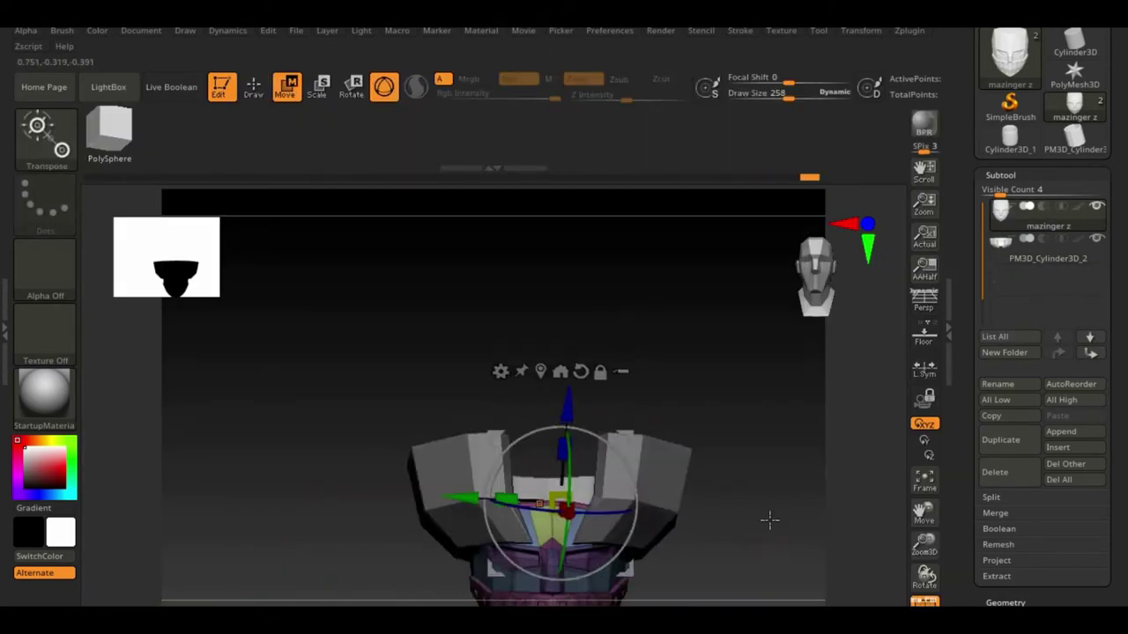
left_click_drag(770, 520, 815, 520)
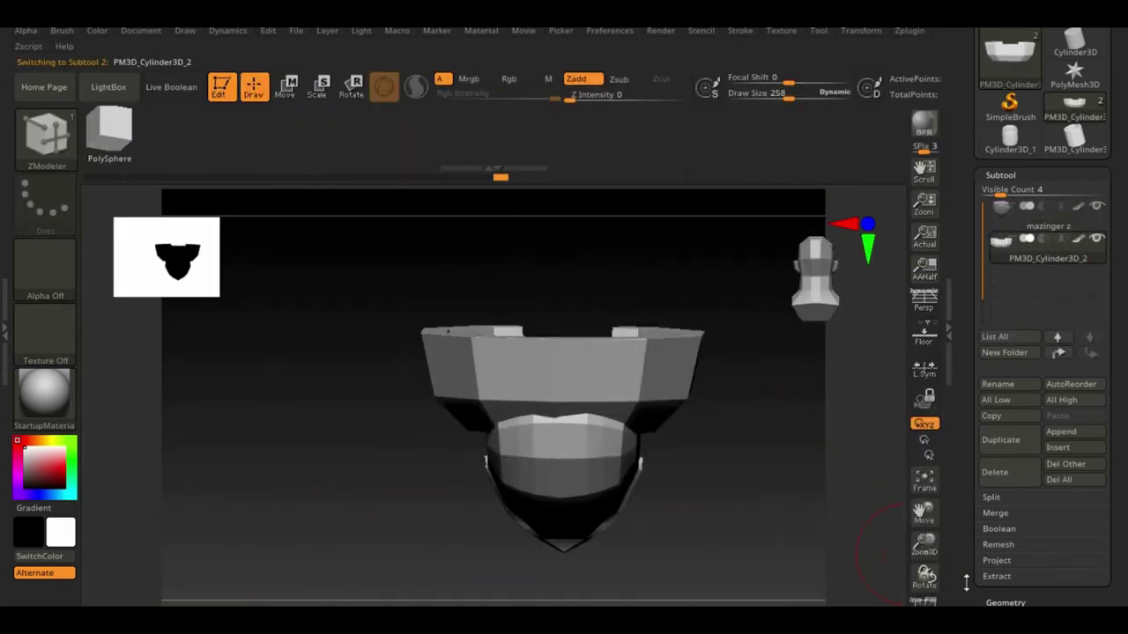
left_click(1005, 603)
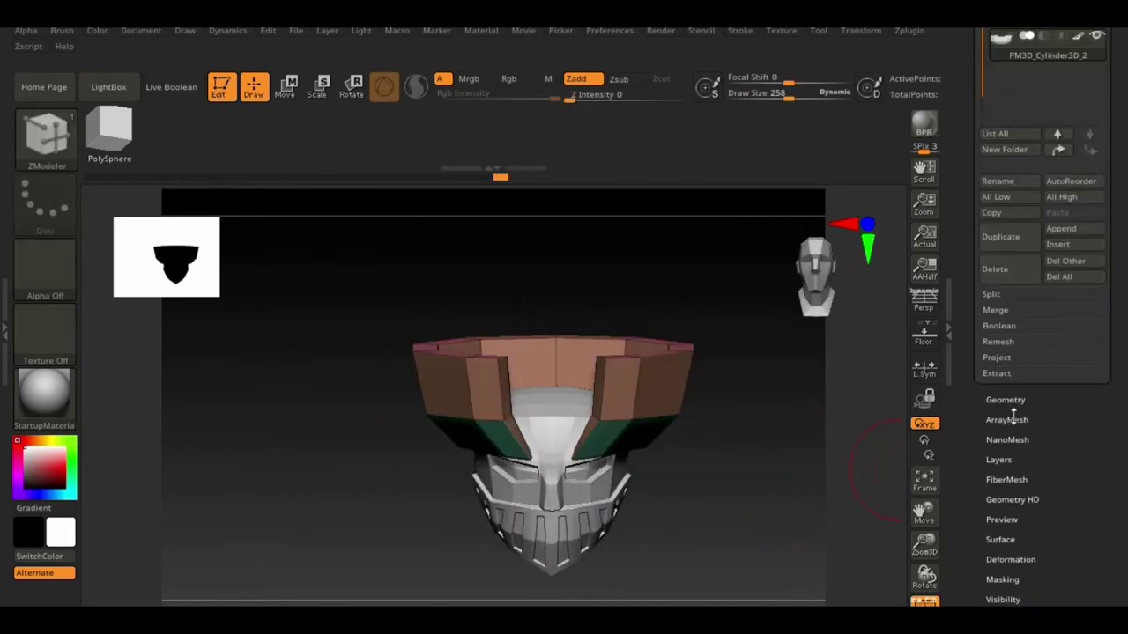
left_click(1015, 263)
left_click(1013, 310)
- Scale the ring in place from a side view, then return to ZModeler
left_click_drag(704, 288, 546, 392)
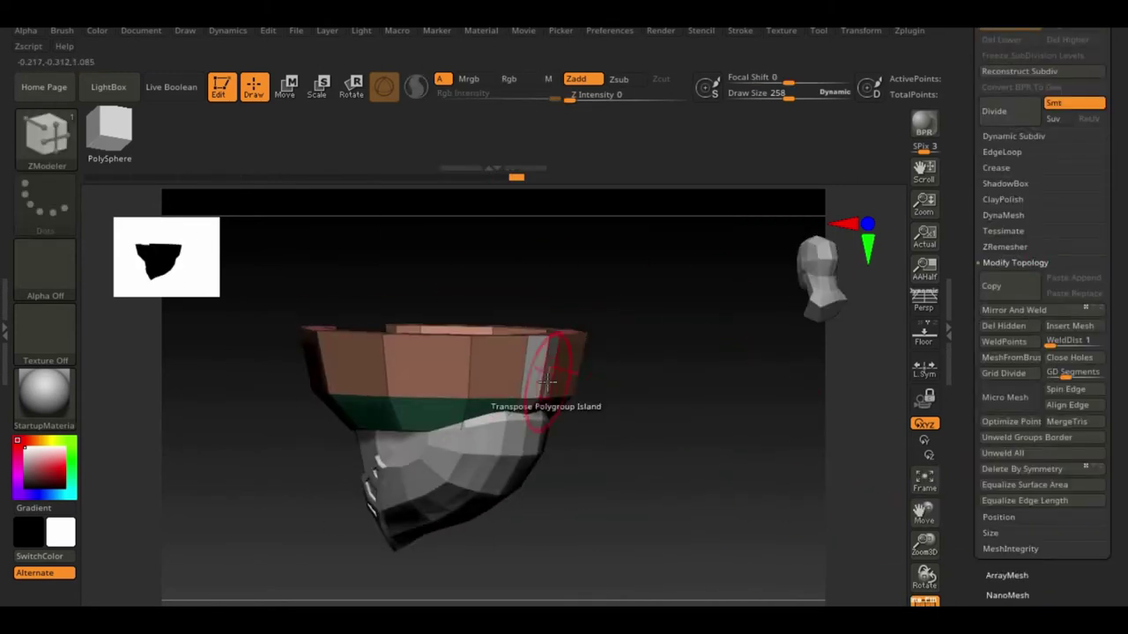
key("space")
mouse_move(705, 379)
left_mouse_down()
mouse_move(757, 377)
mouse_move(604, 449)
mouse_move(604, 491)
left_mouse_up()
key("e")
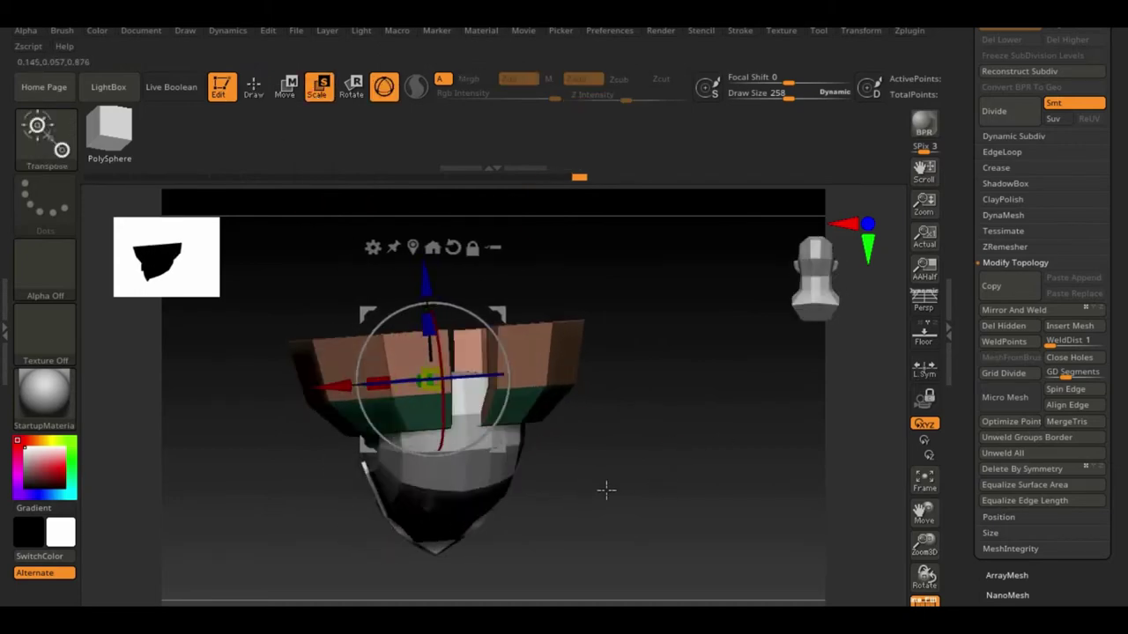
left_click(253, 86)
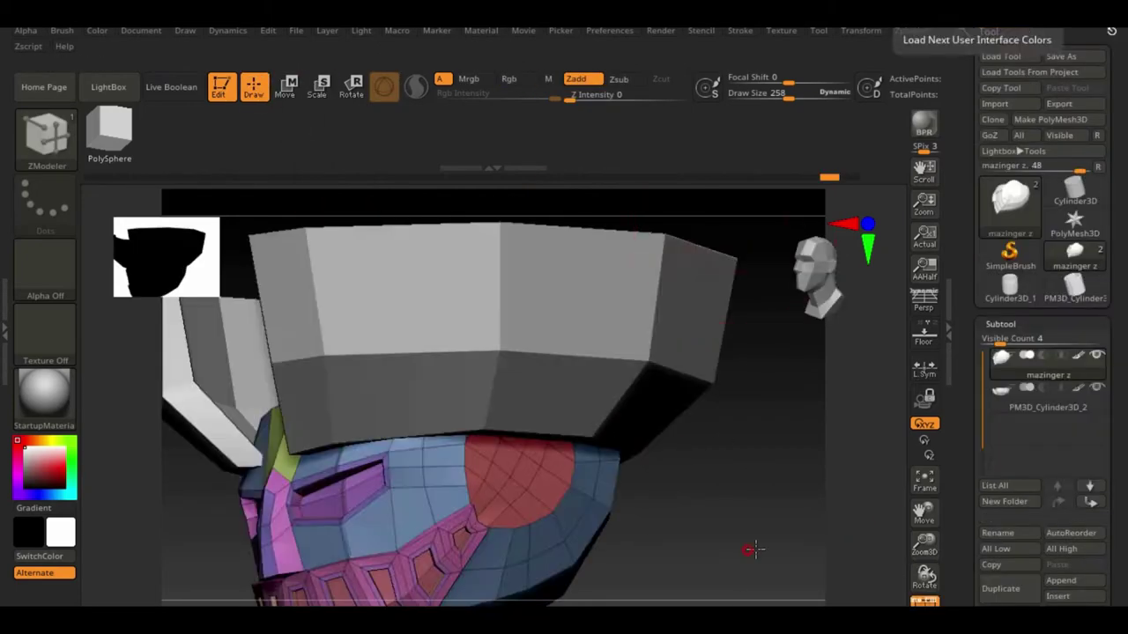
key("space")
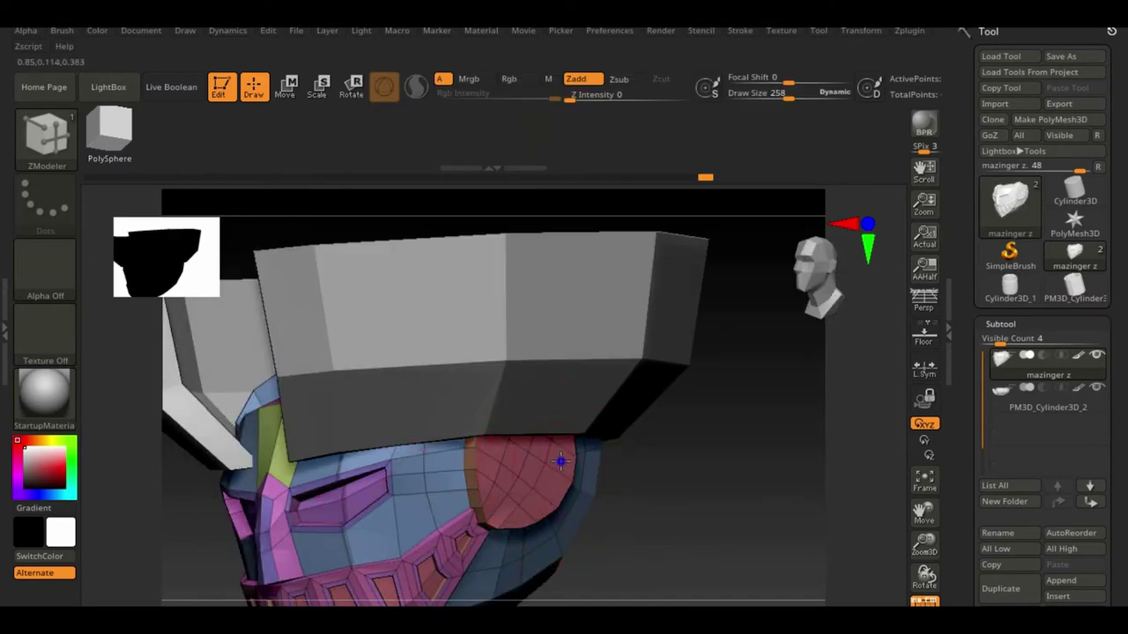
mouse_move(705, 423)
left_mouse_down()
mouse_move(785, 428)
mouse_move(251, 494)
mouse_move(447, 411)
mouse_move(672, 391)
mouse_move(611, 385)
left_mouse_up()
- Insert a new mesh from the Subtool 3D mesh list and ready it for moving
scroll(973, 471, "down", 3)
left_click(1057, 463)
left_click(801, 314)
key("w")
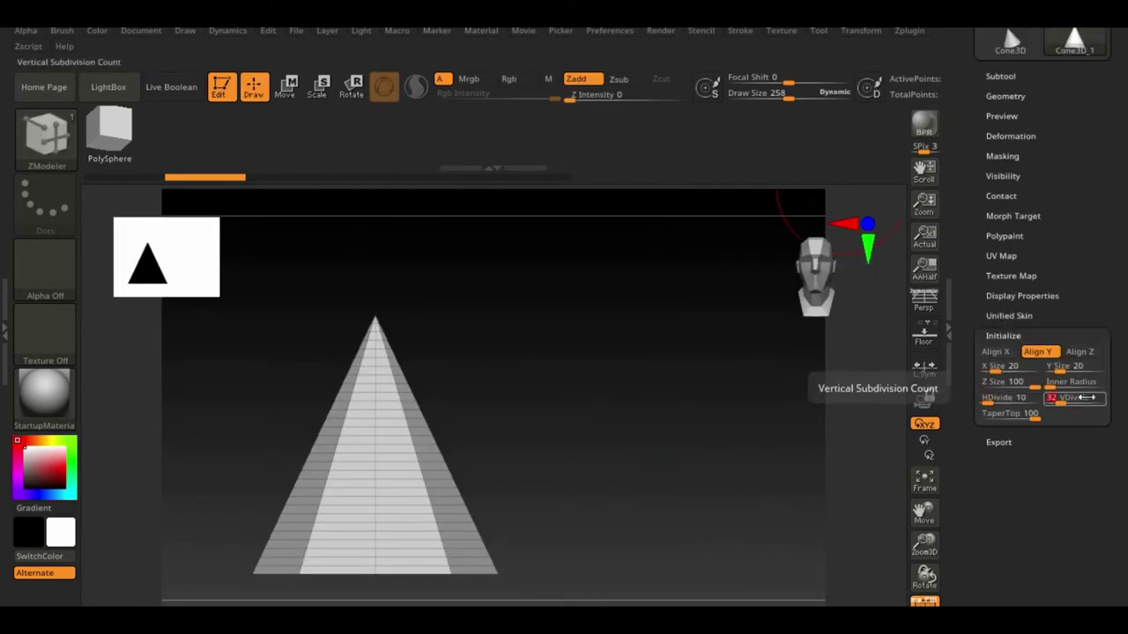
- Set the Cone3D vertical divisions to 32 and select the spike subtool for editing
left_click(1011, 202)
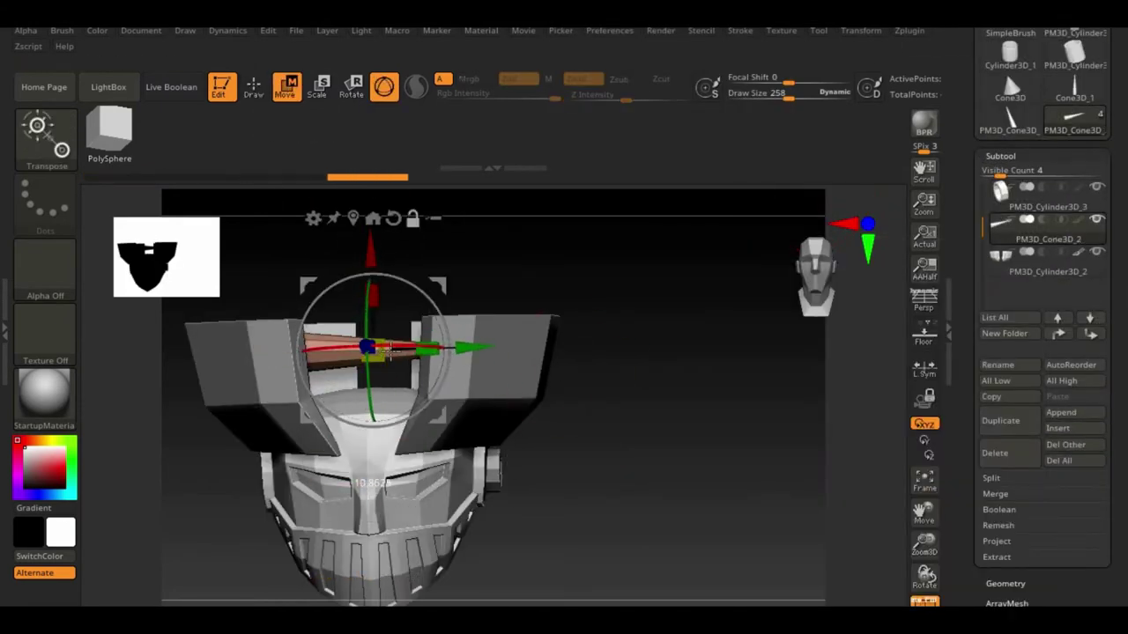
mouse_move(388, 352)
left_mouse_down()
mouse_move(729, 418)
mouse_move(831, 592)
left_mouse_up()
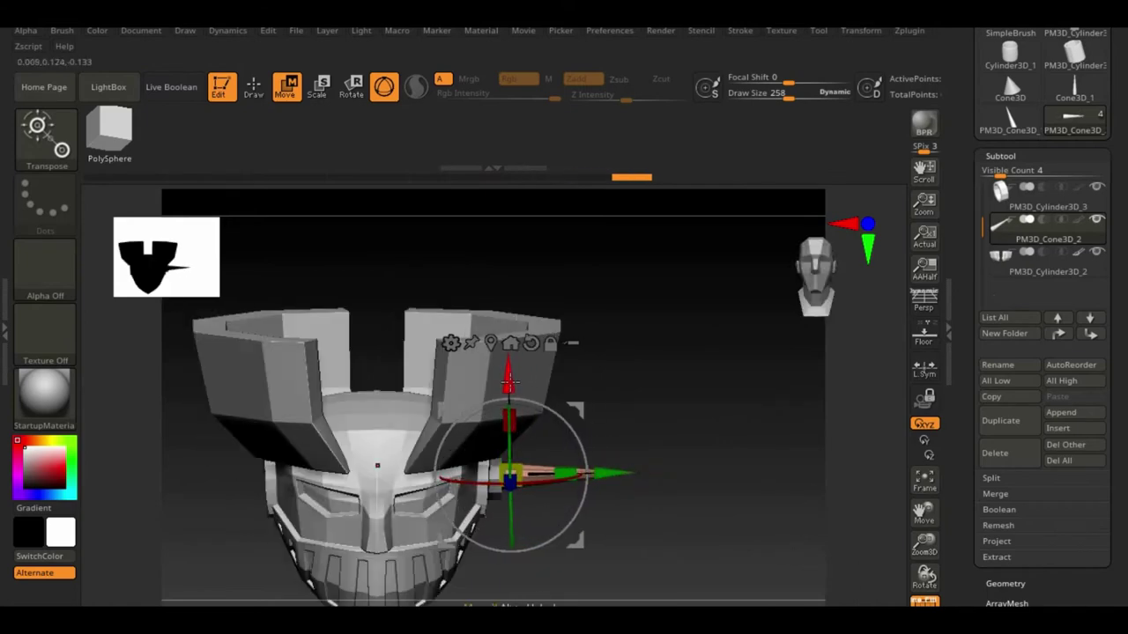
left_click(1101, 206)
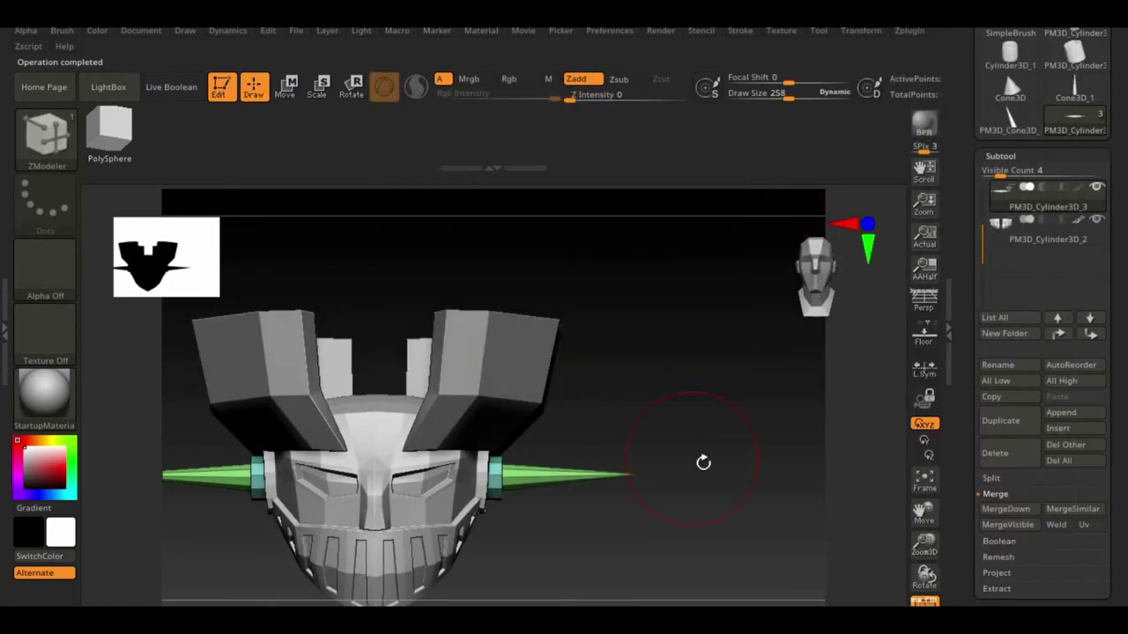
mouse_move(702, 461)
left_mouse_down()
mouse_move(655, 326)
mouse_move(738, 372)
left_mouse_up()
- Insert a Sphere3D subtool, position it inside the helmet crown and Solo it
left_click(1093, 429)
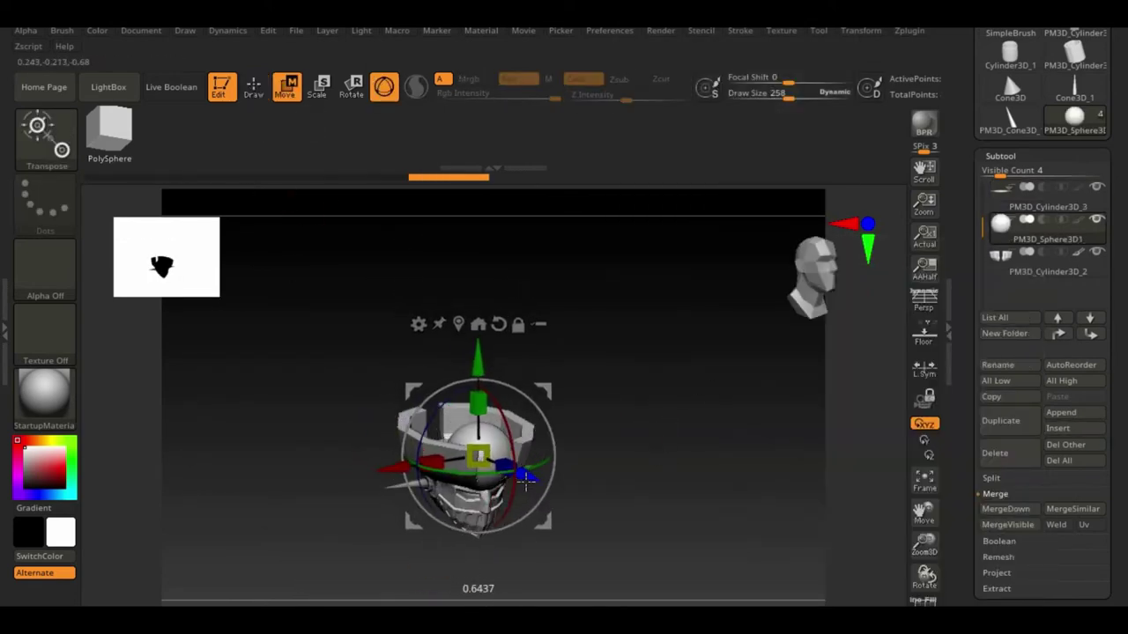
left_click_drag(902, 542, 902, 494)
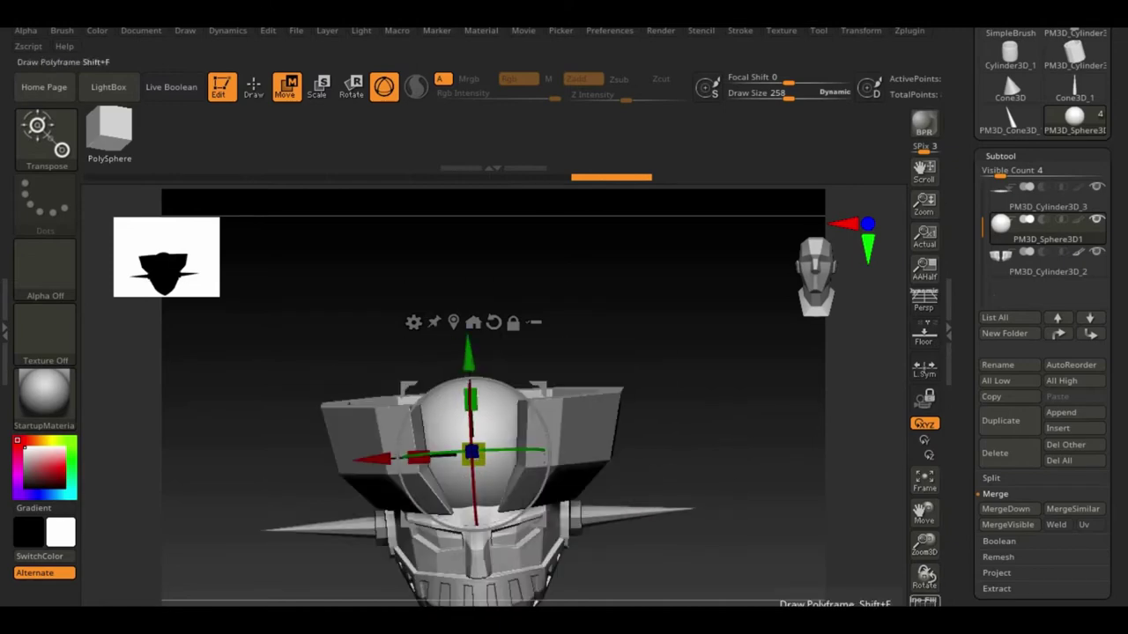
left_click_drag(727, 453, 731, 376)
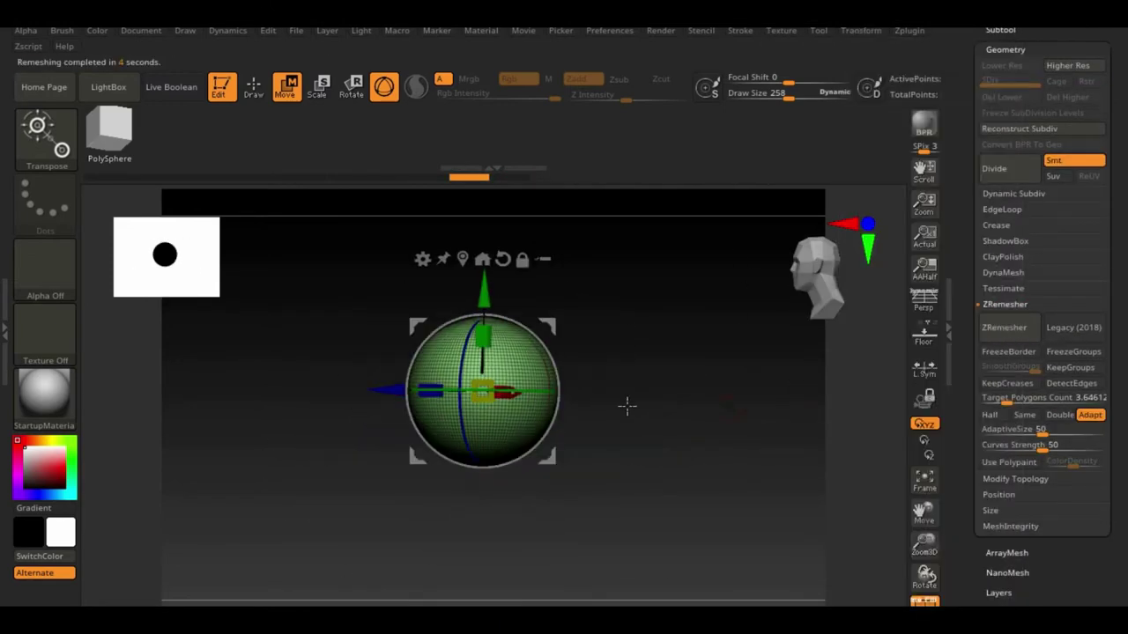
left_click_drag(264, 387, 358, 387, "ctrl+shift")
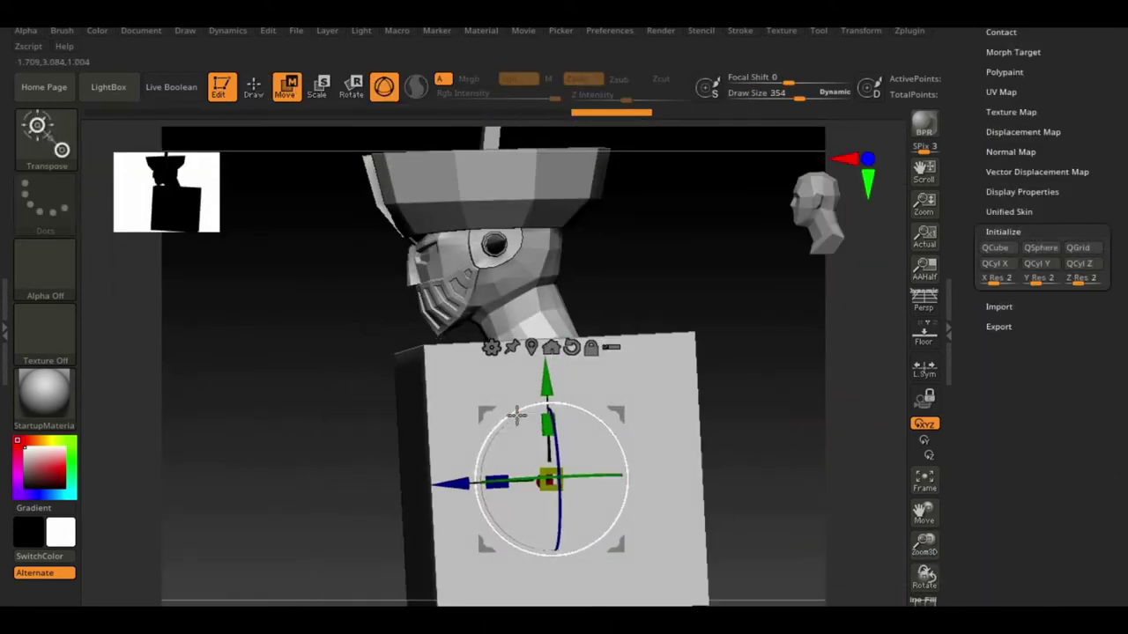
- Move the chest box up under the head and bevel its edge loops
left_click_drag(550, 380, 550, 342)
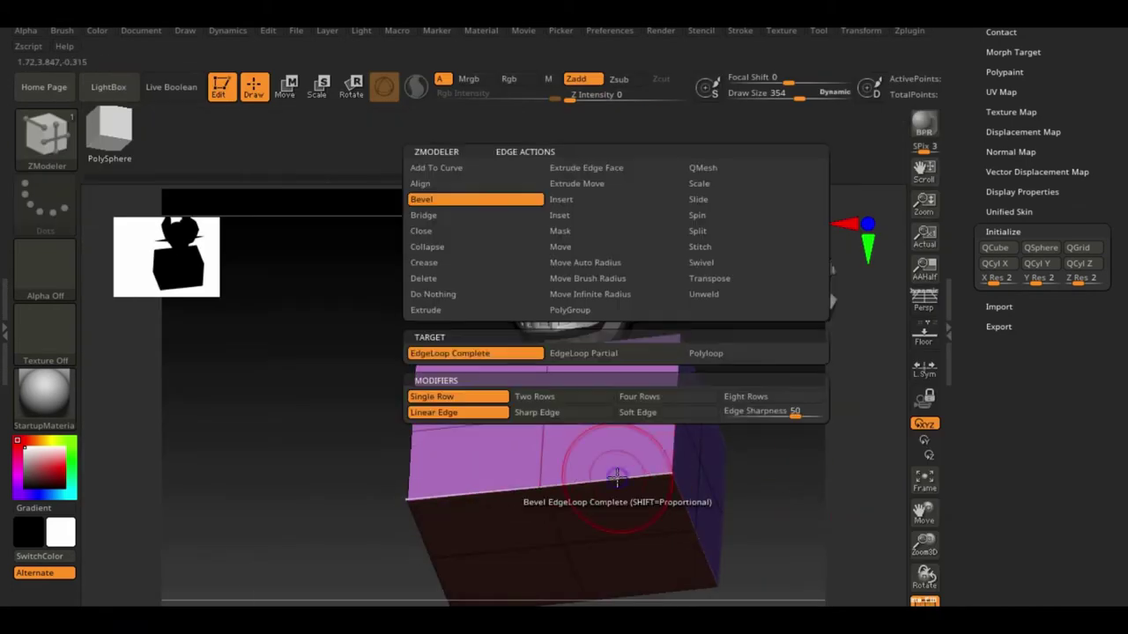
left_click(626, 490)
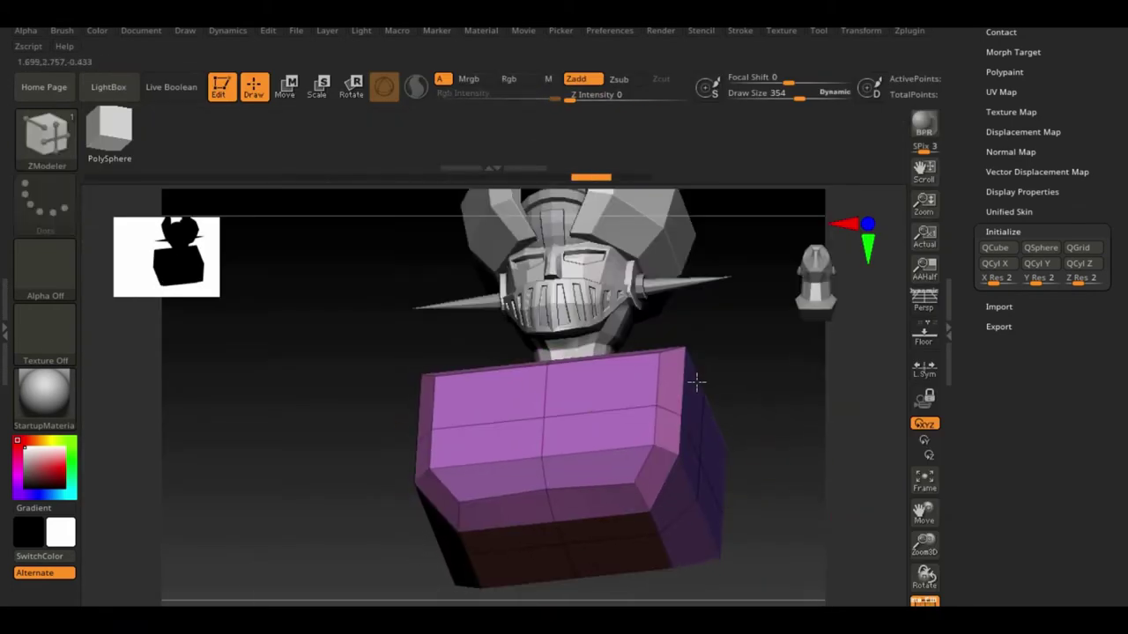
left_click_drag(819, 484, 728, 341)
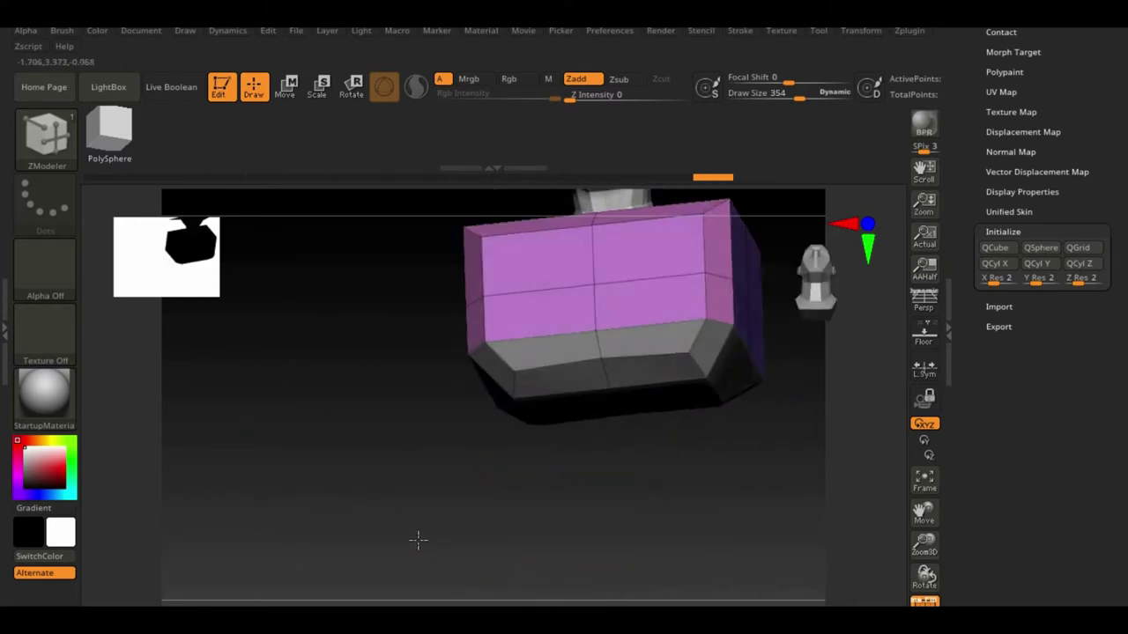
- Add QMesh polygroup bands to the chest box for the shoulder and waist sections
key("space")
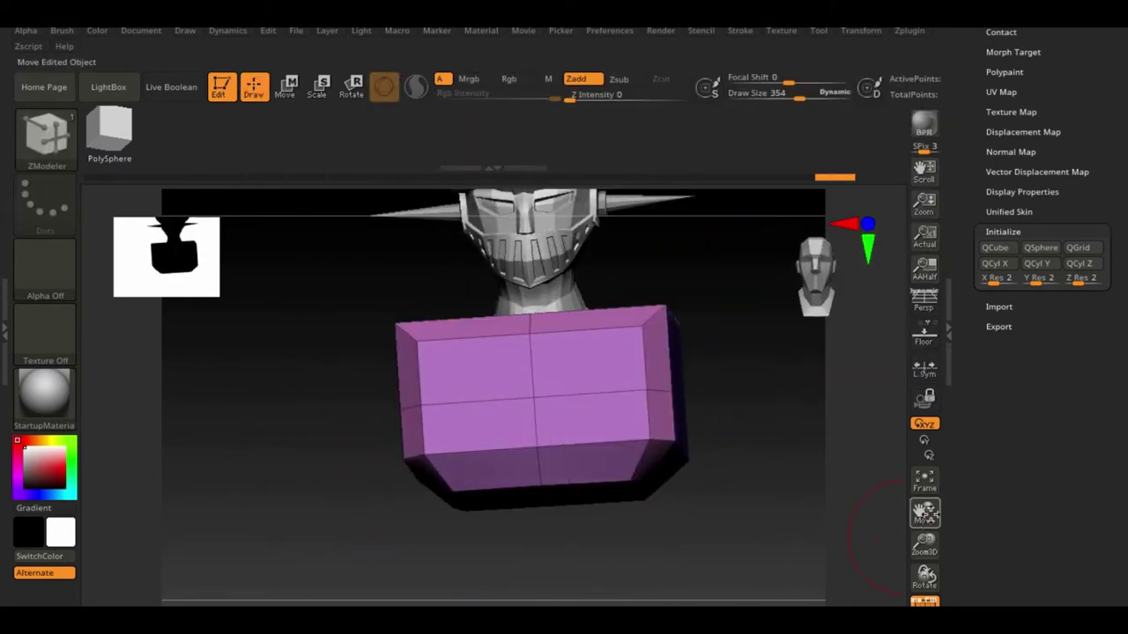
key("space")
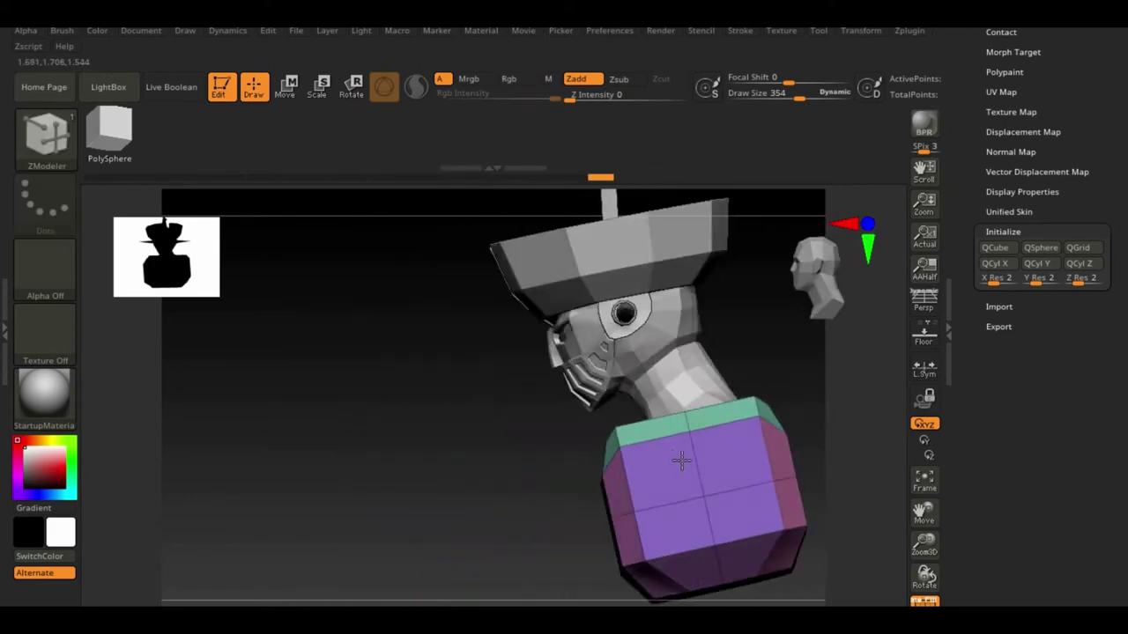
key("w")
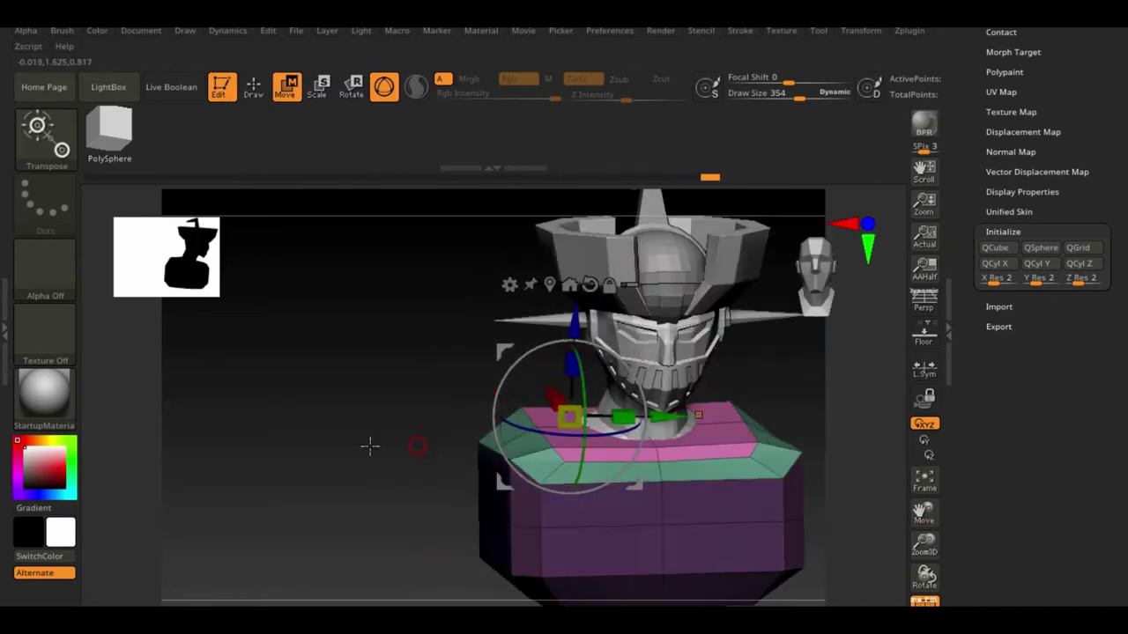
key("q")
- Select the Move brush to start shaping the chest box
mouse_move(355, 499)
left_mouse_down()
mouse_move(902, 493)
mouse_move(785, 500)
left_mouse_up()
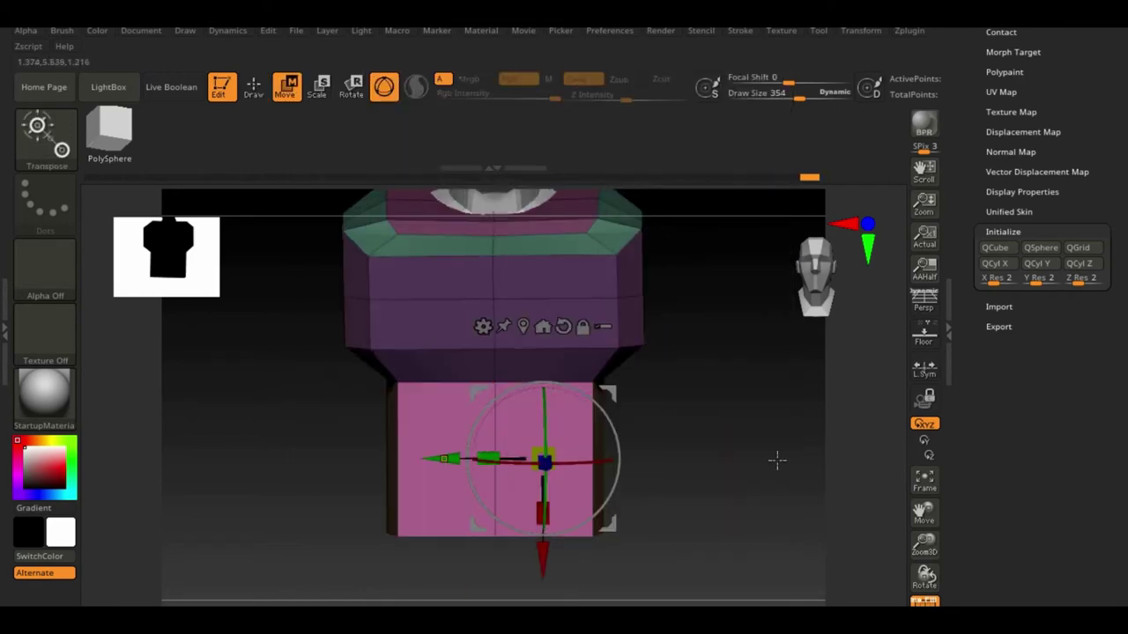
mouse_move(776, 459)
left_mouse_down()
mouse_move(745, 426)
mouse_move(712, 526)
left_mouse_up()
key("b")
key("m")
key("v")
mouse_move(521, 353)
left_mouse_down()
mouse_move(806, 432)
mouse_move(736, 401)
mouse_move(987, 491)
mouse_move(447, 189)
left_mouse_up()
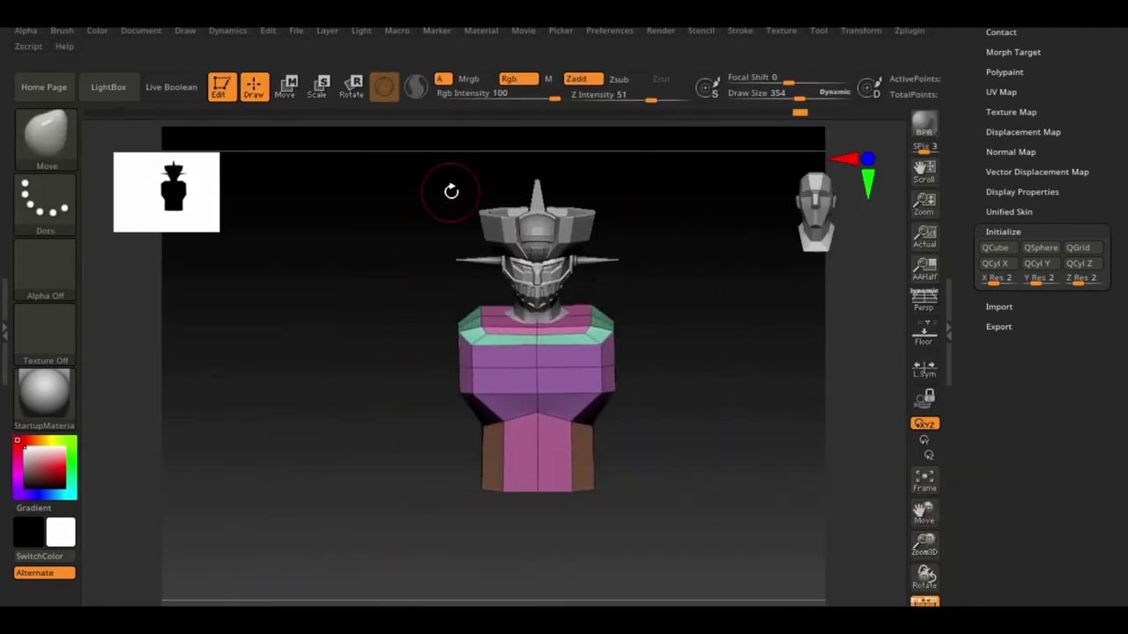
- Extend the lower torso section downward with ZModeler
key("b")
key("z")
key("m")
mouse_move(550, 463)
left_mouse_down()
mouse_move(528, 440)
mouse_move(679, 432)
mouse_move(564, 371)
mouse_move(541, 428)
mouse_move(768, 378)
mouse_move(814, 450)
mouse_move(584, 478)
mouse_move(700, 506)
mouse_move(507, 336)
left_mouse_up()
key("space")
- Reshape the torso into a broad chest tapering to the waist using Move and ZModeler
key("b")
key("m")
key("v")
key("space")
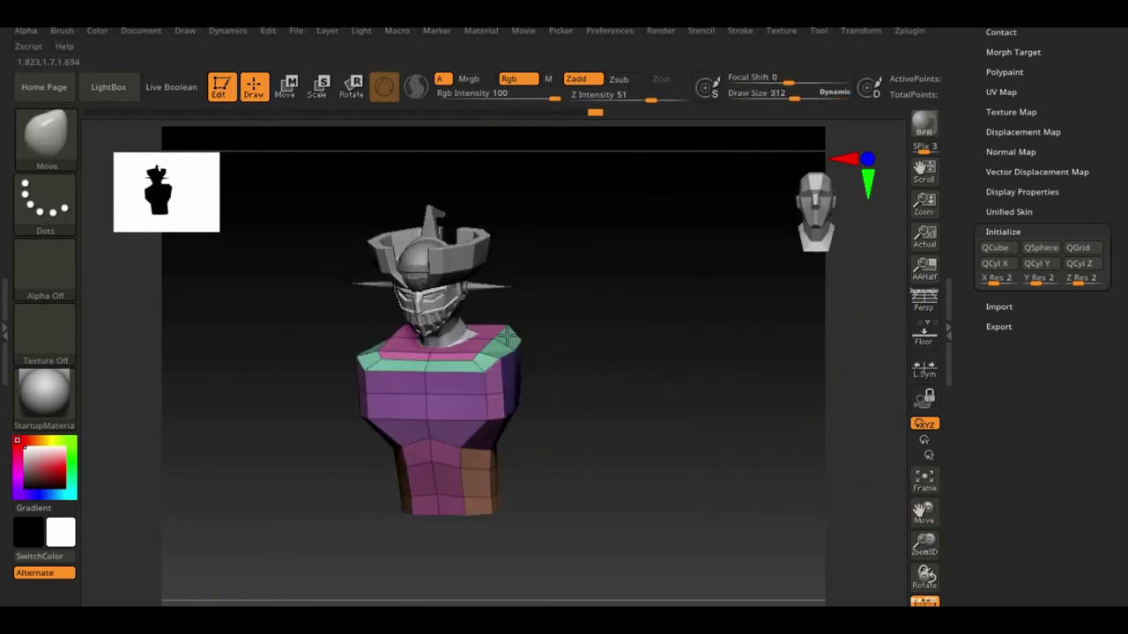
left_click_drag(628, 333, 529, 352)
key("b")
key("z")
key("m")
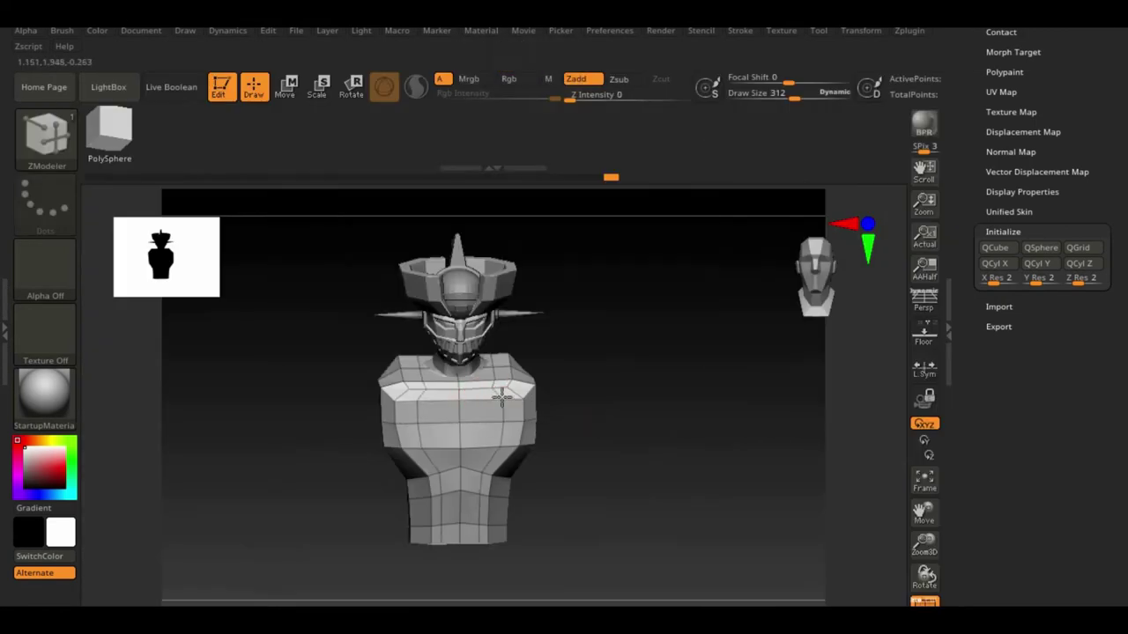
key("space")
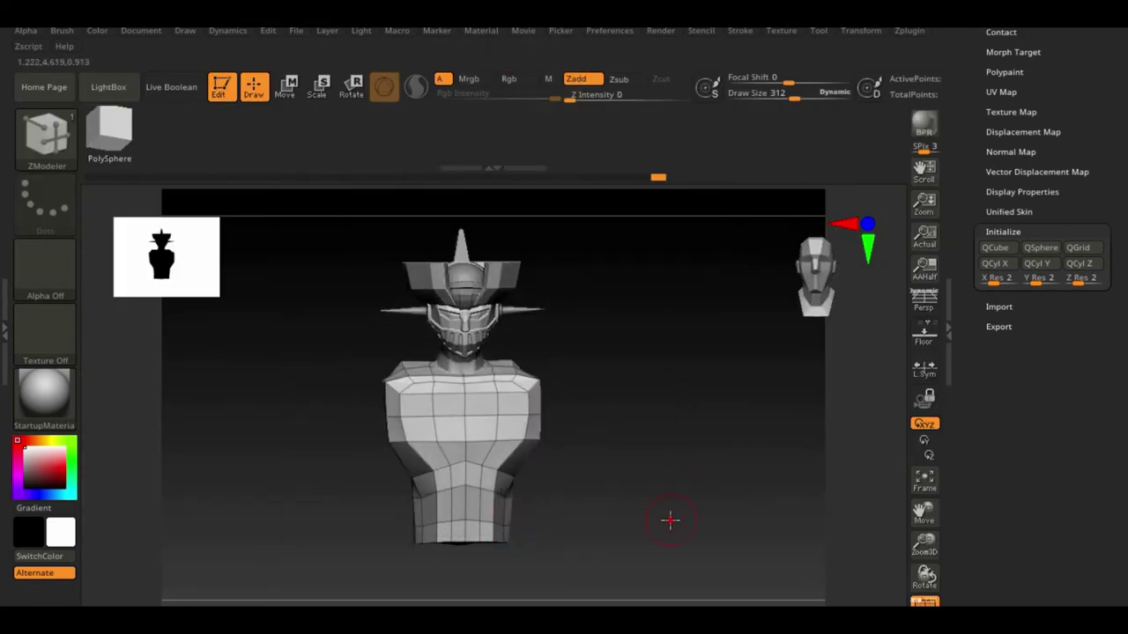
- Duplicate the torso subtool as PolyMesh3D1_1 and make the copy active
scroll(1040, 264, "up", 5)
left_click(1002, 276)
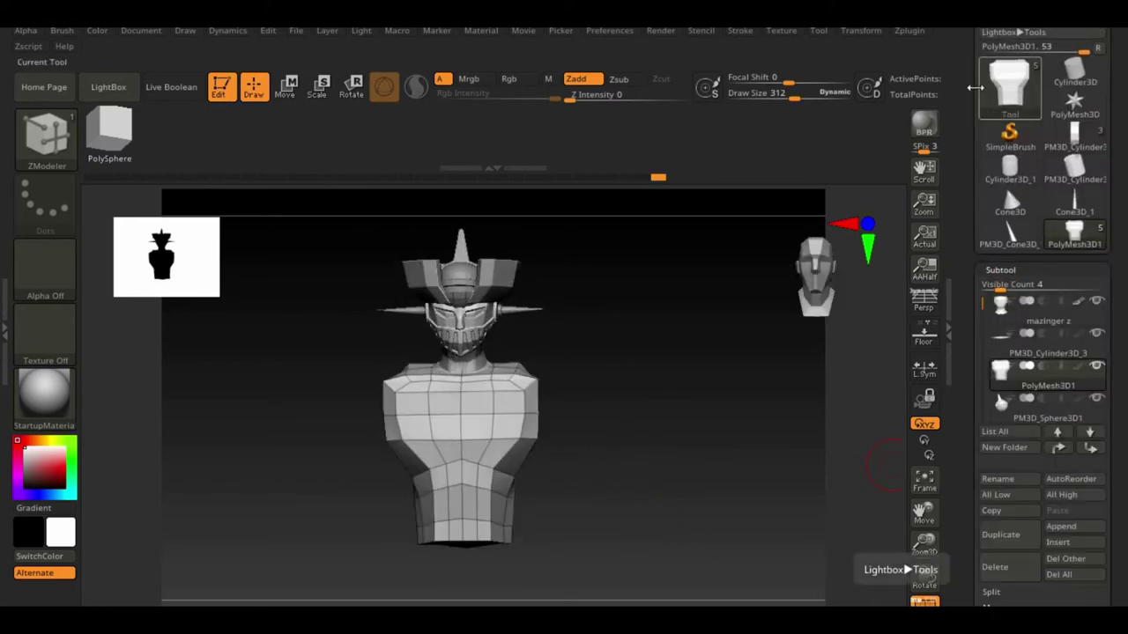
left_click_drag(976, 434, 976, 355)
left_click(1058, 467)
left_click(667, 440)
- Remove an edge loop from the chest block
scroll(1017, 504, "down", 10)
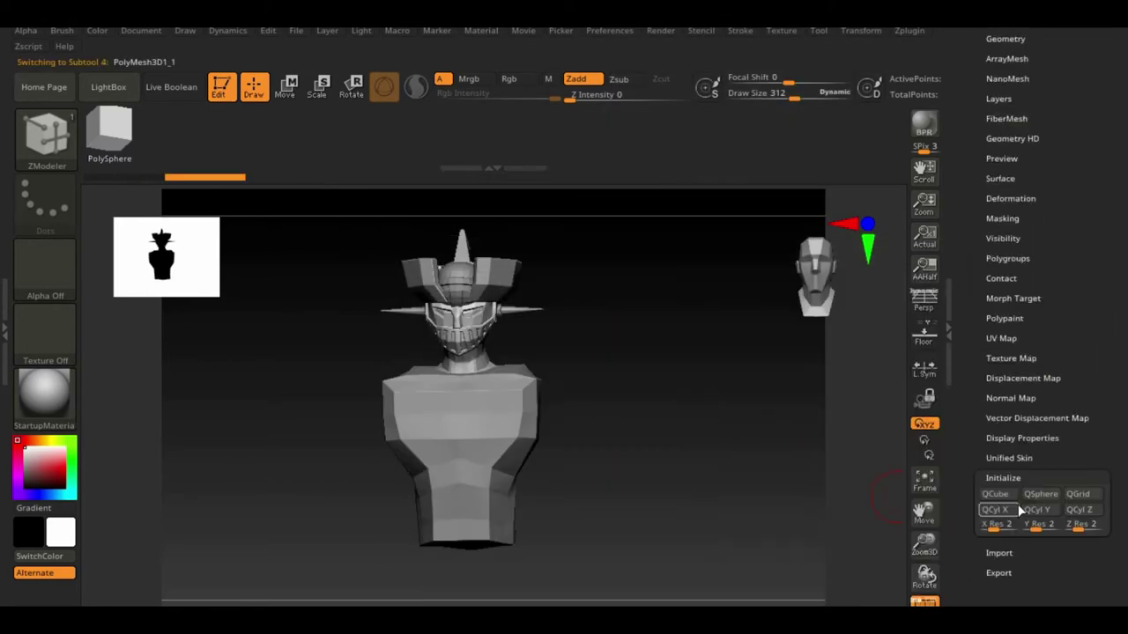
mouse_move(465, 287)
left_mouse_down()
mouse_move(765, 466)
mouse_move(422, 413)
left_mouse_up()
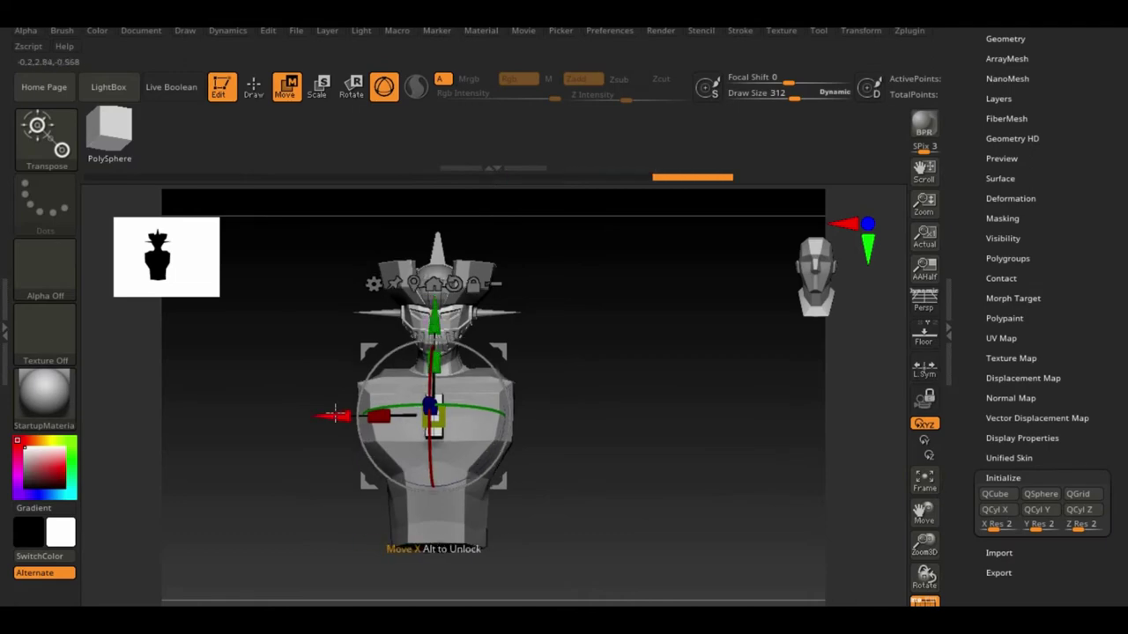
left_click_drag(736, 527, 564, 397, "alt")
right_click(386, 277)
left_click(263, 270)
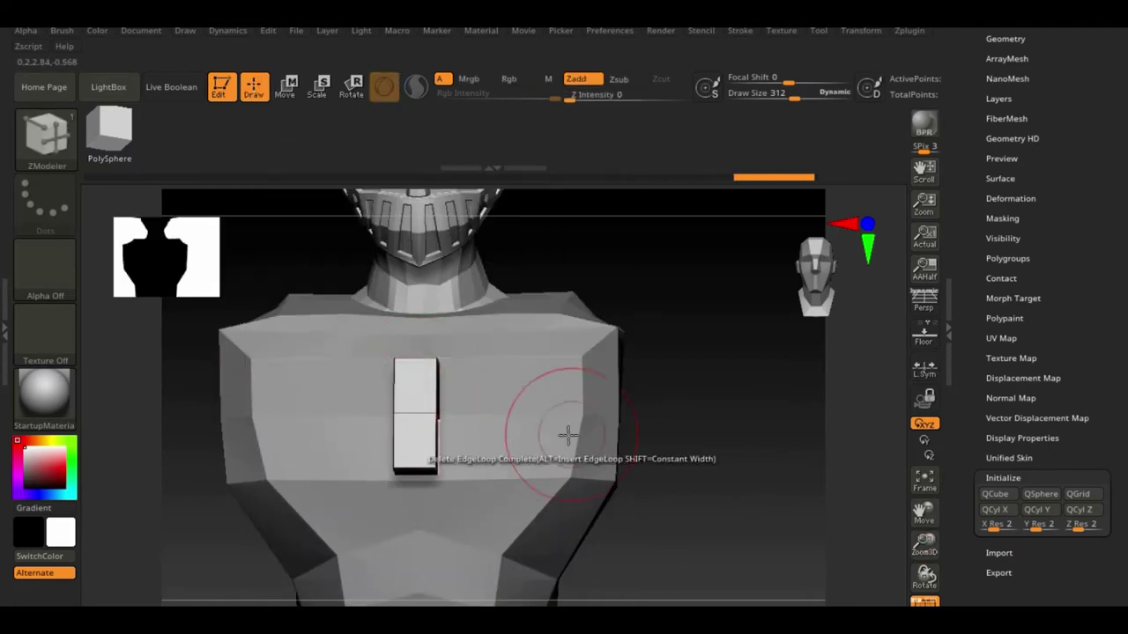
left_click_drag(331, 415, 276, 103)
- Pull the small polygroup island outward into an upswept shoulder piece
key("space")
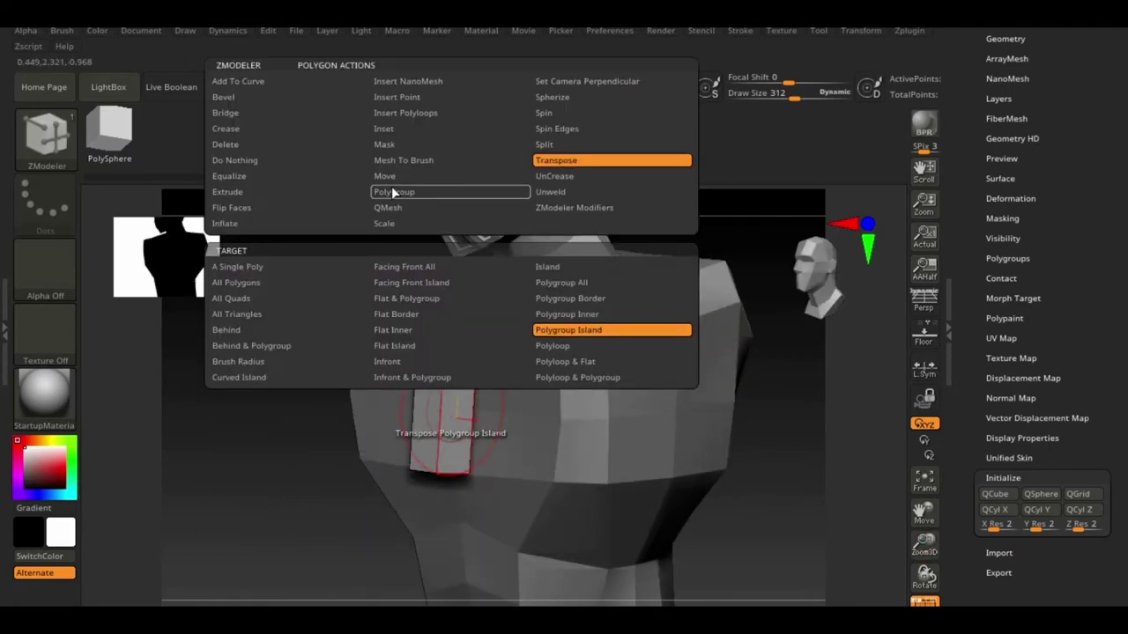
key("space")
left_click_drag(479, 410, 581, 362)
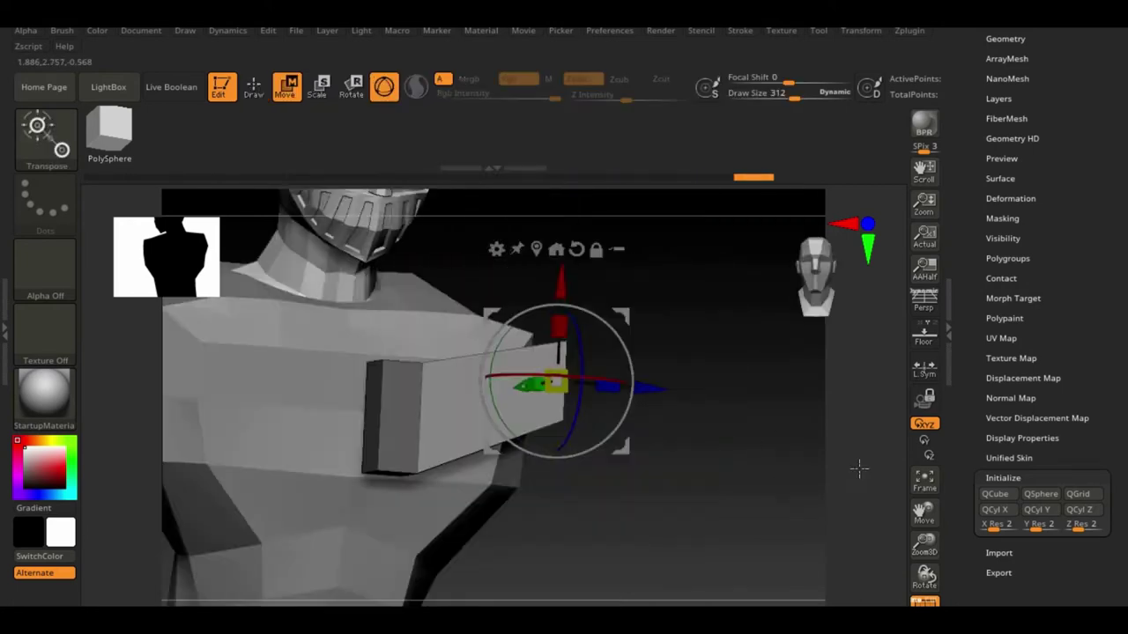
mouse_move(858, 468)
left_mouse_down()
mouse_move(675, 535)
mouse_move(623, 430)
left_mouse_up()
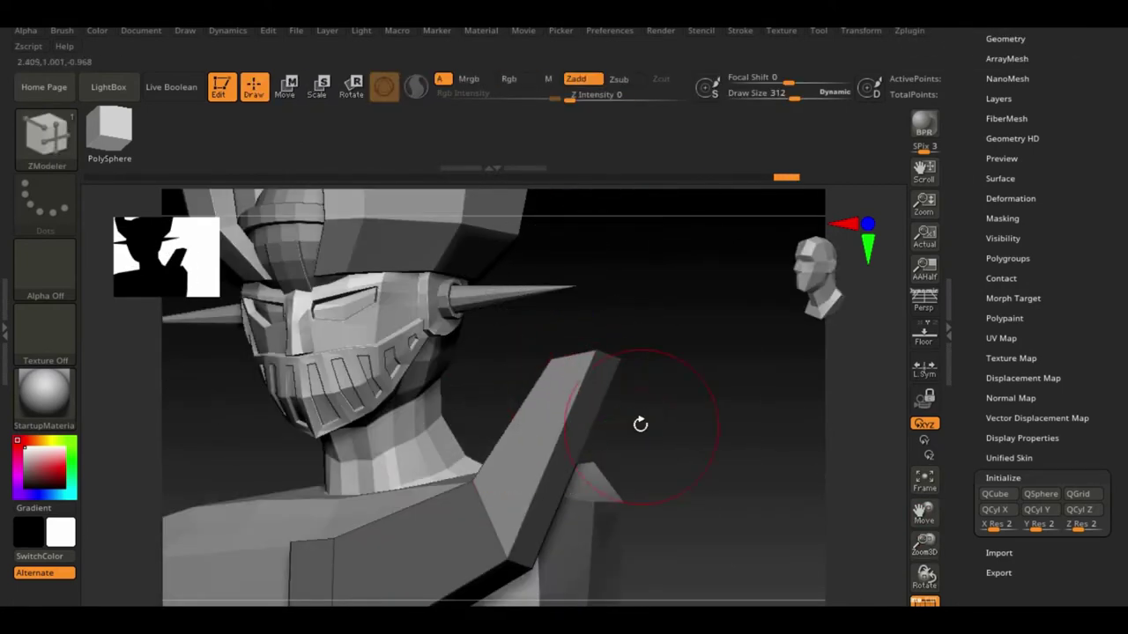
key("space")
key("space")
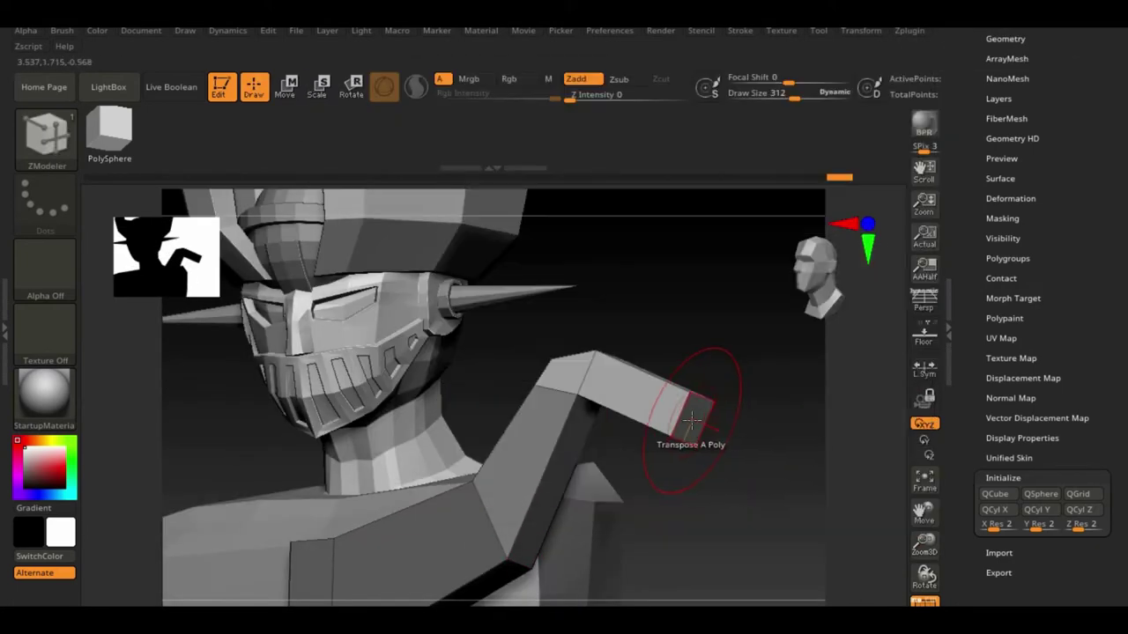
key("w")
mouse_move(767, 493)
left_mouse_down()
mouse_move(670, 493)
mouse_move(767, 493)
mouse_move(778, 478)
mouse_move(669, 396)
left_mouse_up()
- Apply Geometry > Mirror along X to the shoulder piece and orbit to check
key("q")
key("w")
key("q")
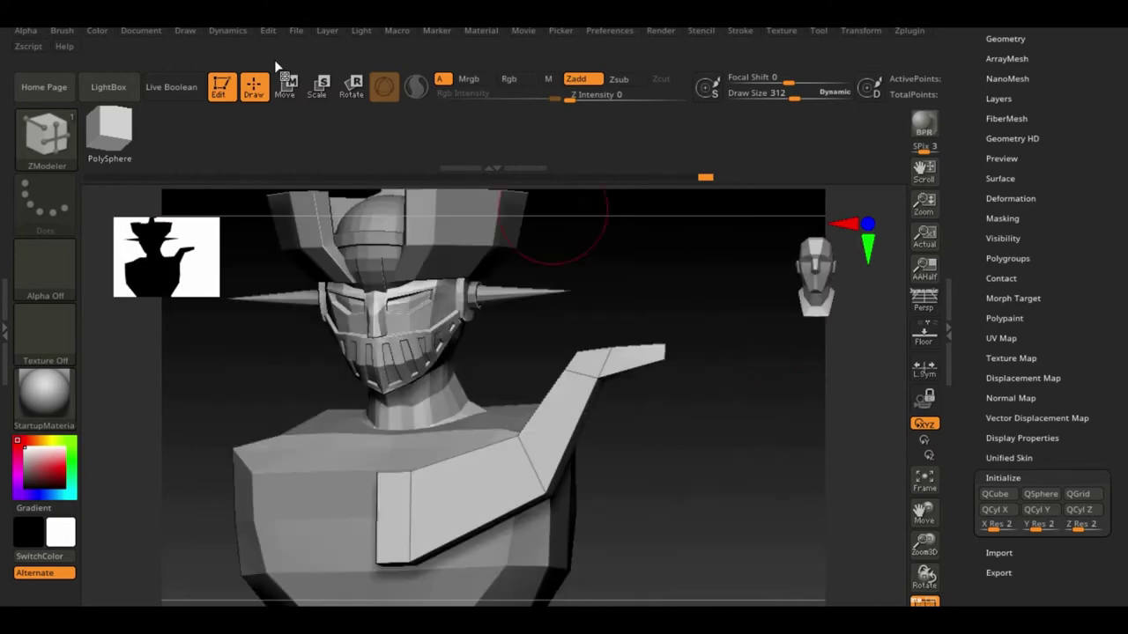
left_click(284, 85)
key("q")
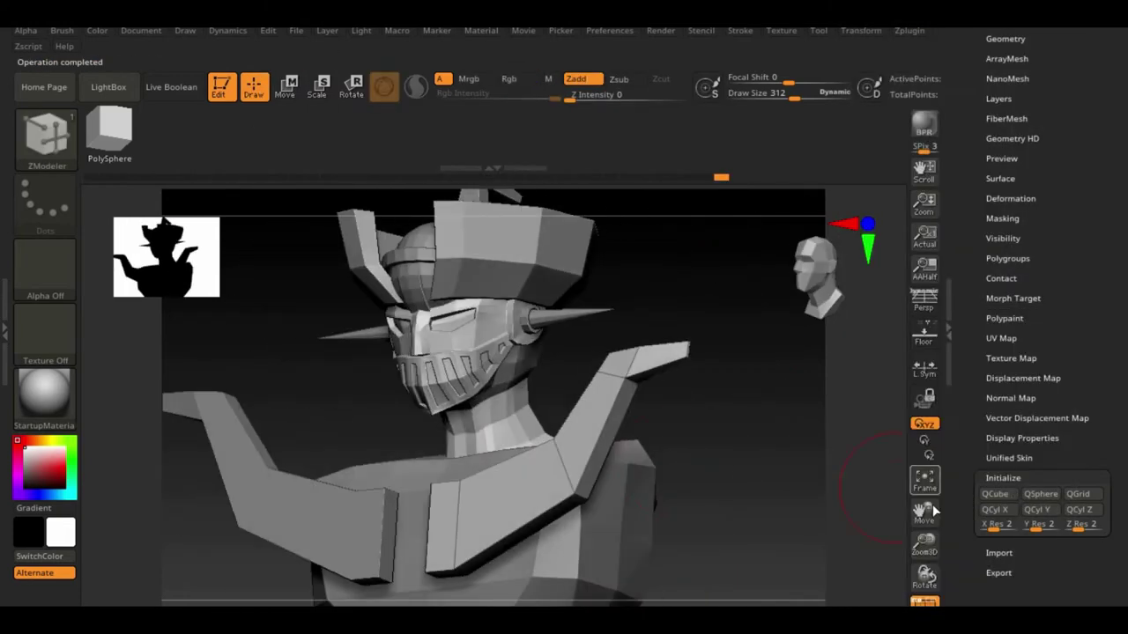
mouse_move(931, 479)
left_mouse_down()
mouse_move(708, 386)
mouse_move(788, 285)
mouse_move(743, 509)
left_mouse_up()
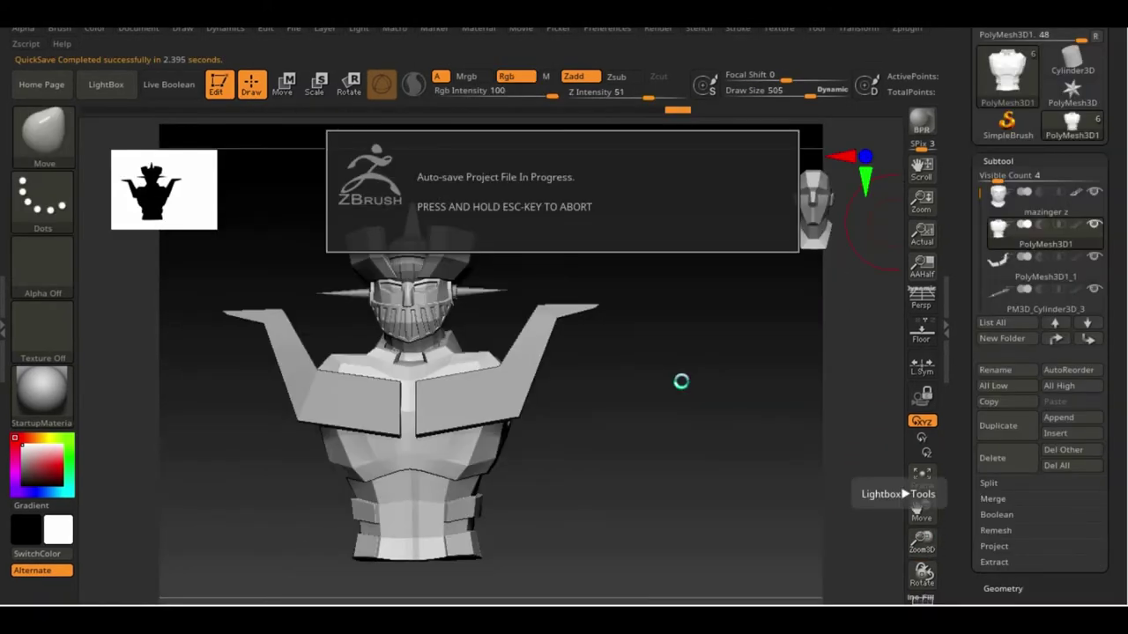
- Insert a Sphere3D subtool and position it at the robot's shoulder
left_click_drag(652, 398, 723, 405)
left_click(672, 327)
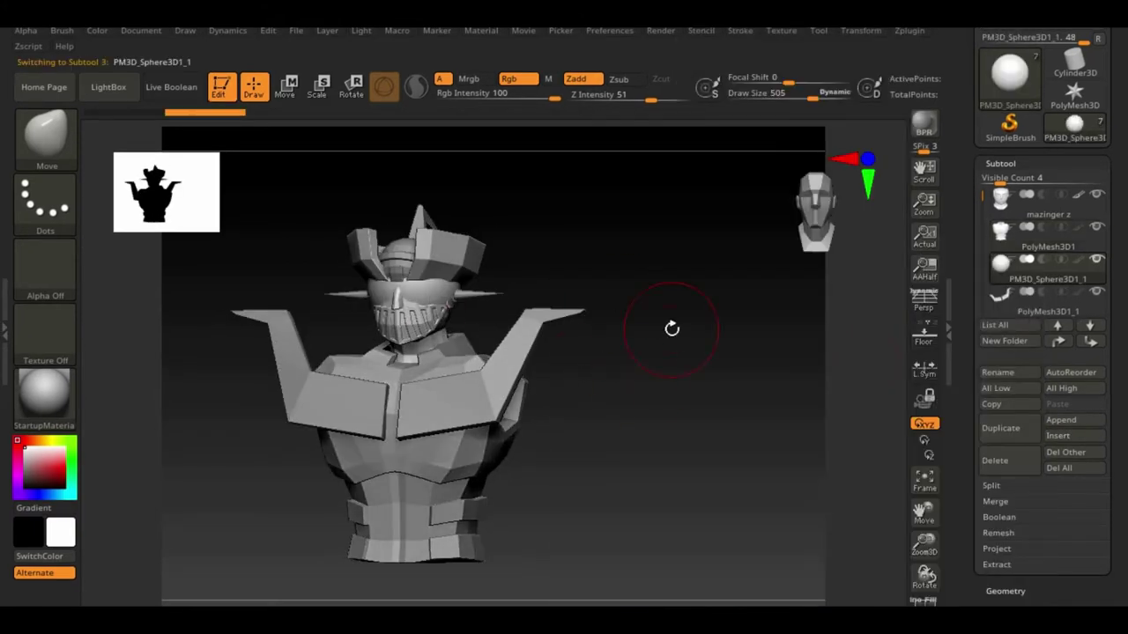
left_click_drag(673, 327, 467, 379)
mouse_move(546, 337)
left_mouse_down()
mouse_move(715, 483)
mouse_move(954, 392)
left_mouse_up()
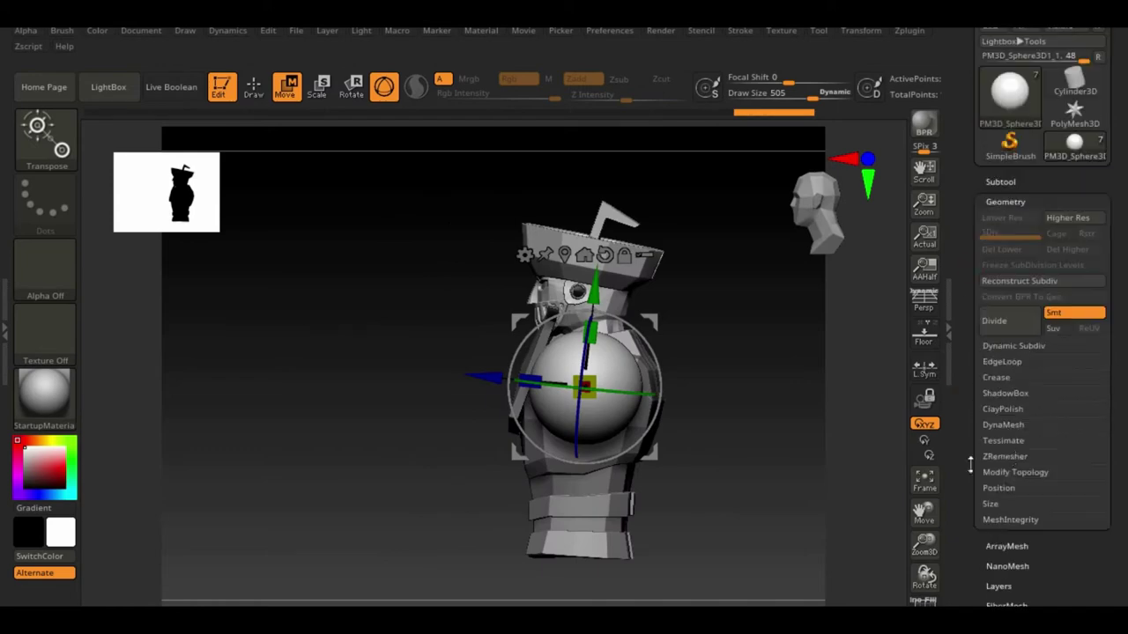
mouse_move(705, 335)
left_mouse_down()
mouse_move(755, 365)
mouse_move(629, 176)
mouse_move(773, 481)
left_mouse_up()
- DynaMesh the sphere at resolution 128 and solo it
key("b")
key("t")
key("c")
left_click(554, 569)
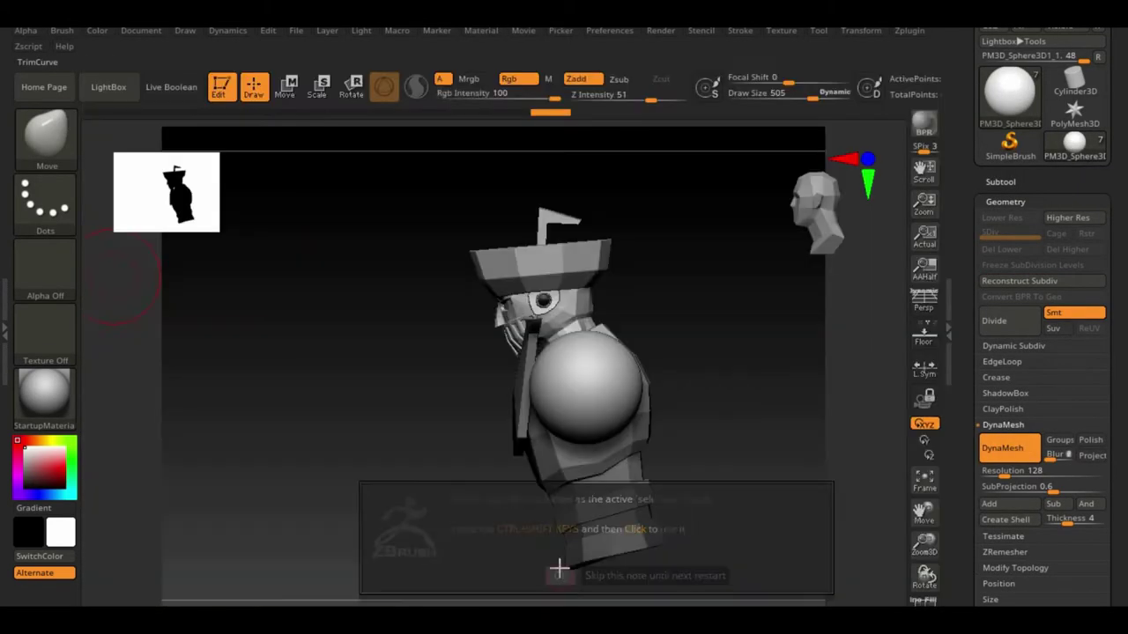
left_click_drag(737, 399, 418, 447, "ctrl+shift")
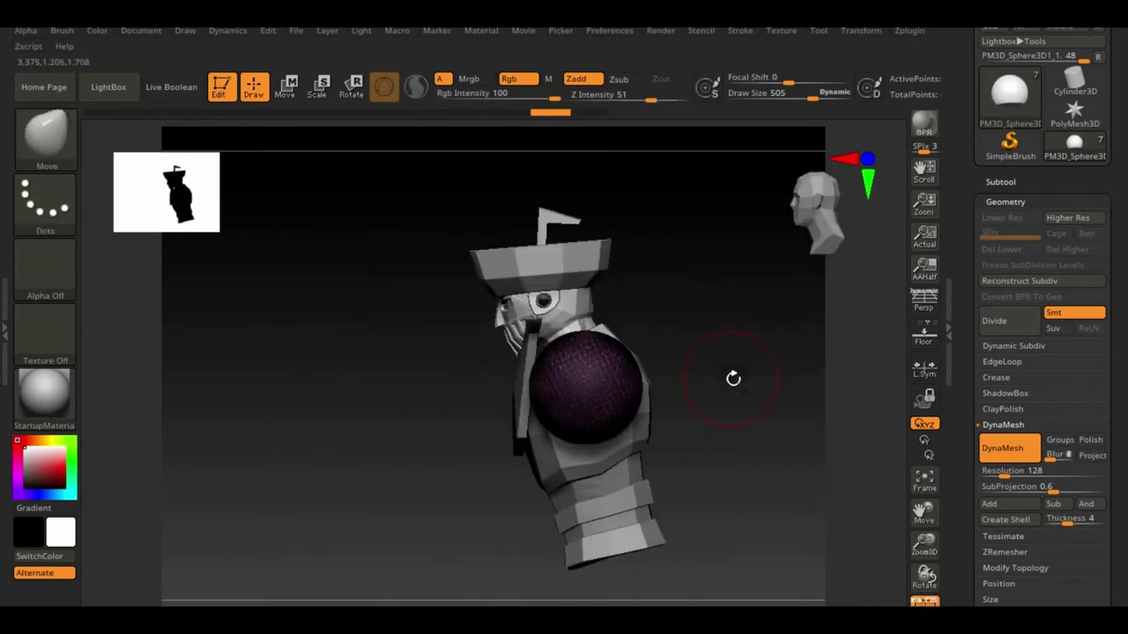
left_click(585, 379, "ctrl+shift")
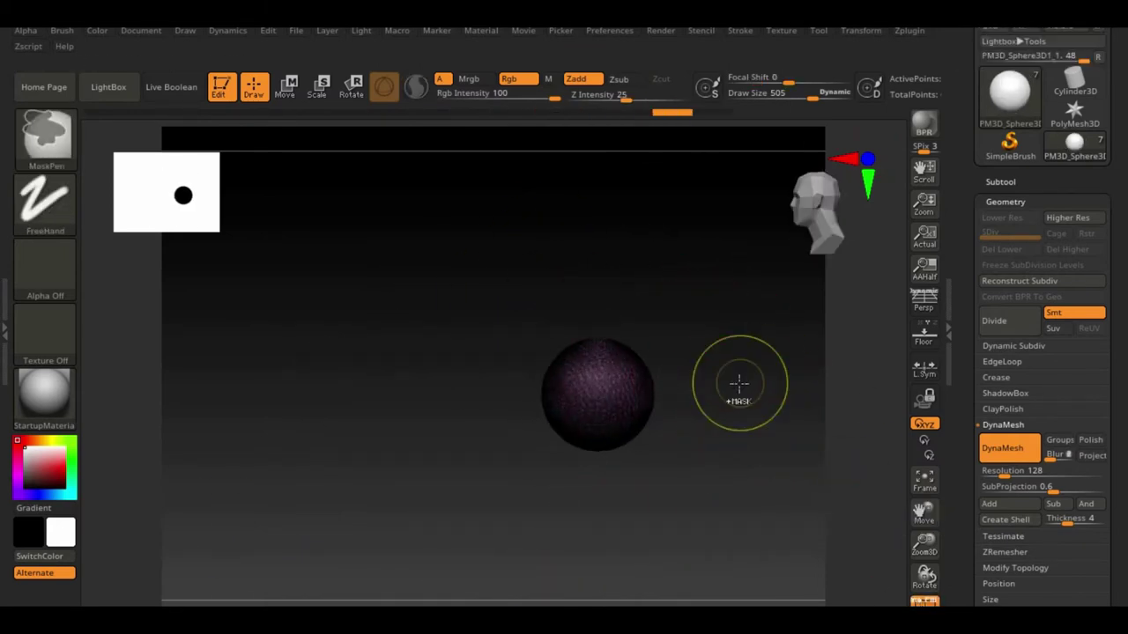
- Trim the sphere flat across its lower part with TrimCurve
left_click_drag(628, 518, 627, 520, "ctrl")
key("b")
left_click(585, 533)
left_click_drag(696, 455, 464, 456, "ctrl+shift")
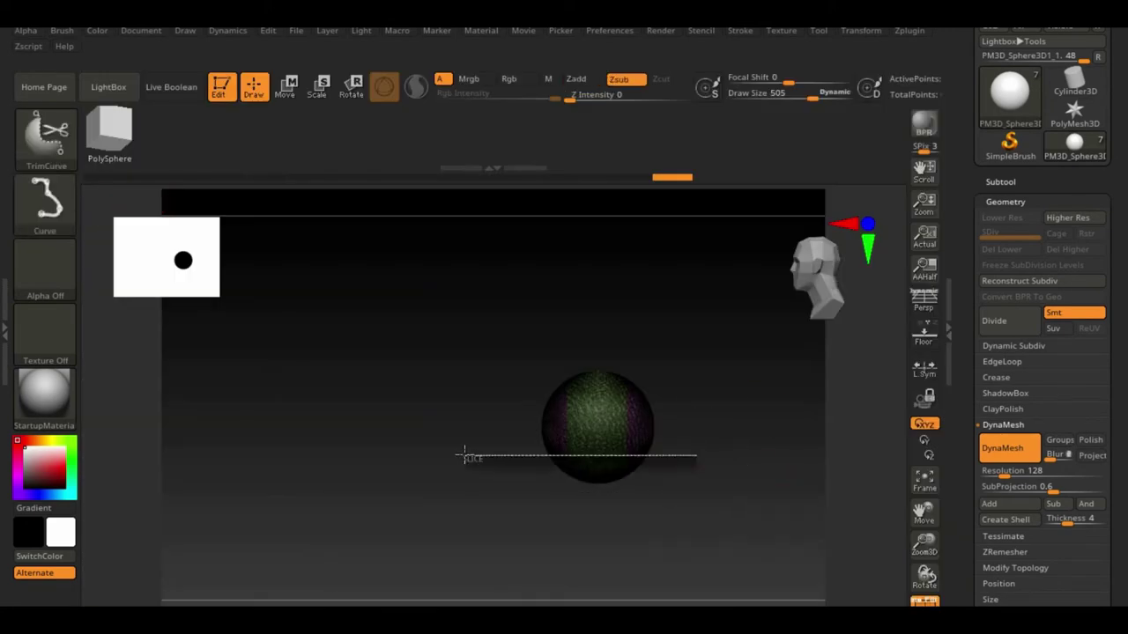
- Run ZRemesher with Half and KeepGroups to turn the dome into clean quads
left_click(1004, 552)
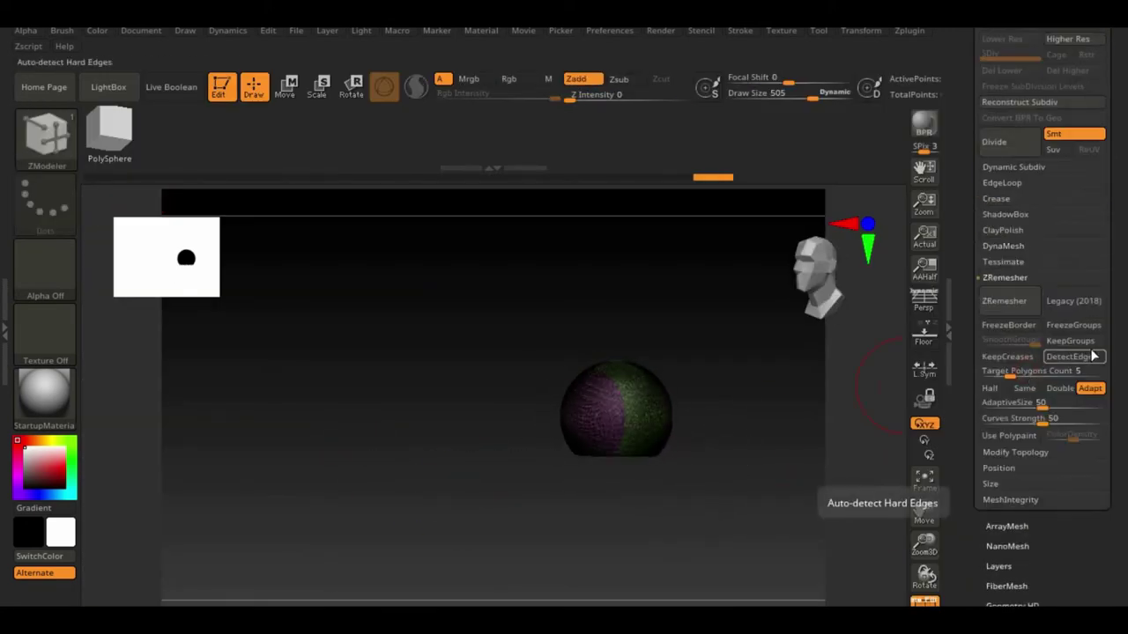
left_click_drag(926, 547, 175, 307)
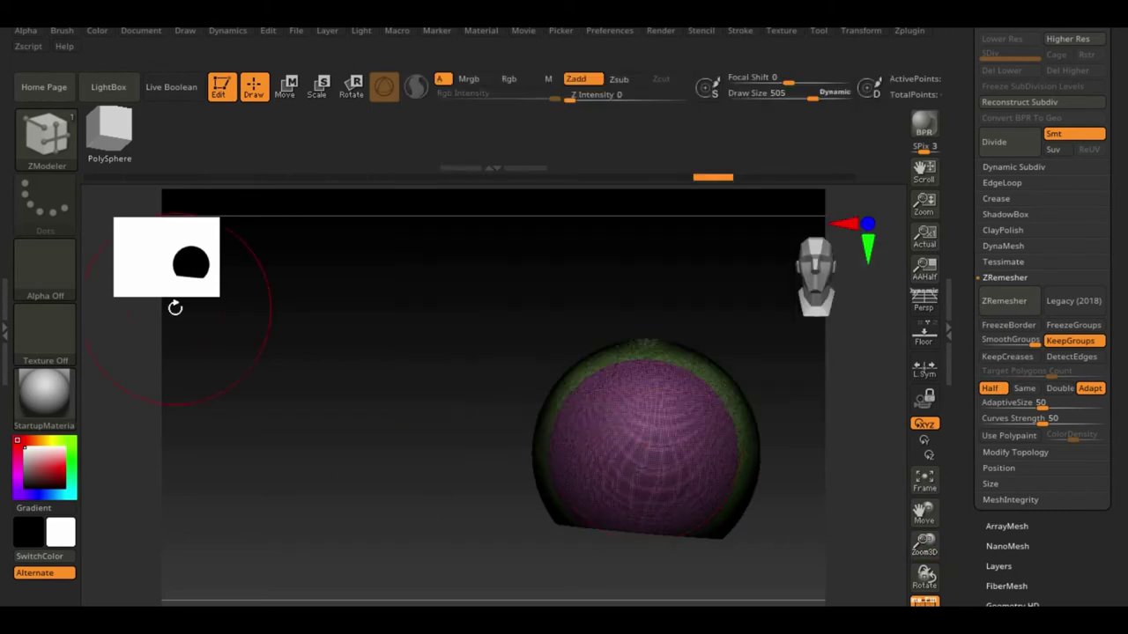
key("bracketleft")
key("bracketleft")
key("bracketleft")
key("b")
key("z")
key("m")
- Extrude a rim around the dome's open edge with ZModeler
left_click_drag(529, 528, 535, 478)
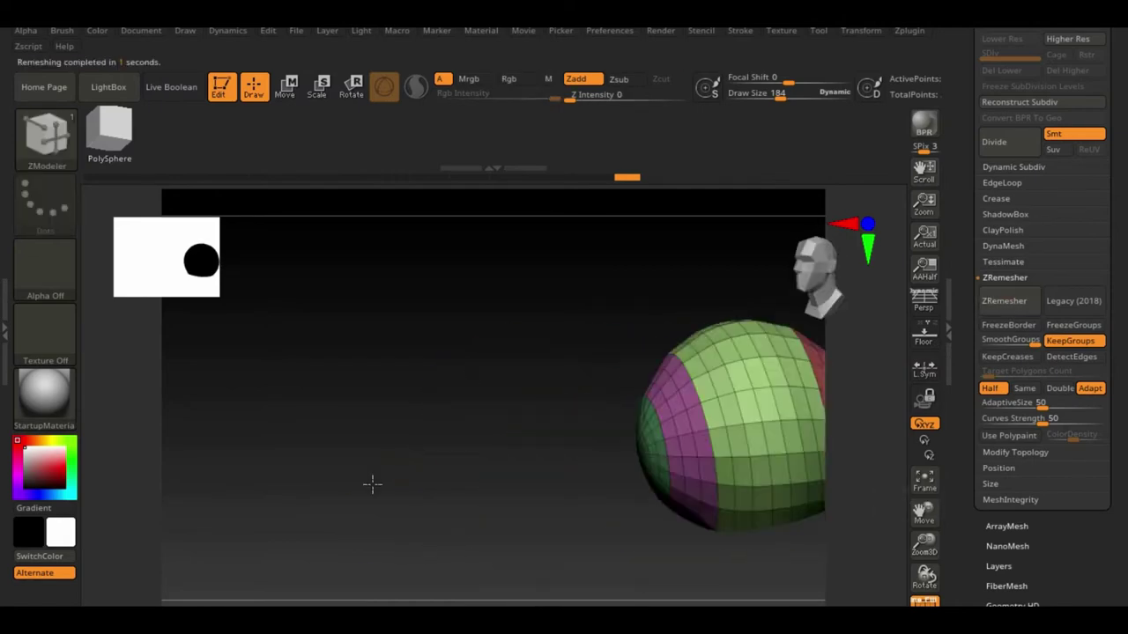
key("f")
key("space")
left_click(620, 311)
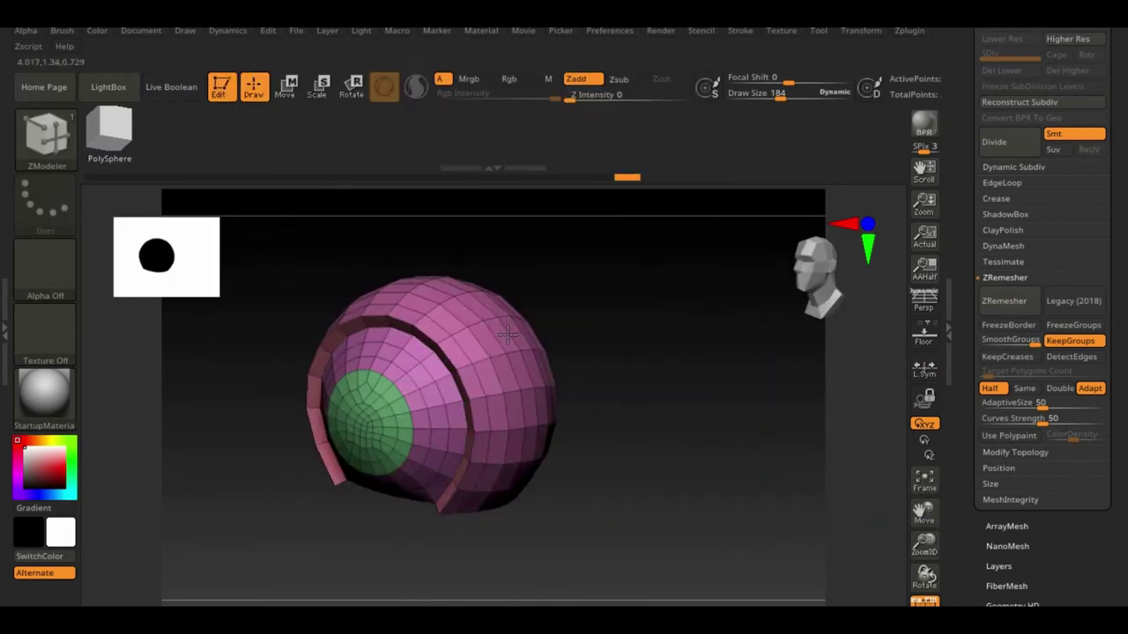
left_click_drag(507, 333, 644, 355)
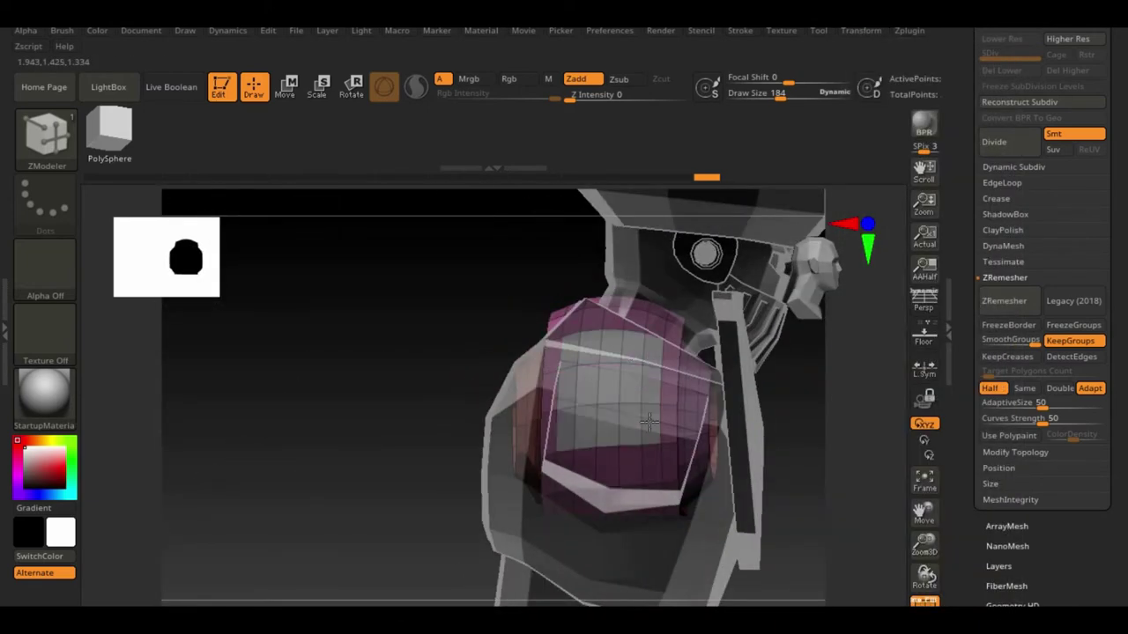
- Inset the dome's cap into concentric rings with ZModeler Inset targeting Polygroup Island
mouse_move(649, 423)
left_mouse_down()
mouse_move(733, 561)
mouse_move(599, 433)
mouse_move(650, 395)
left_mouse_up()
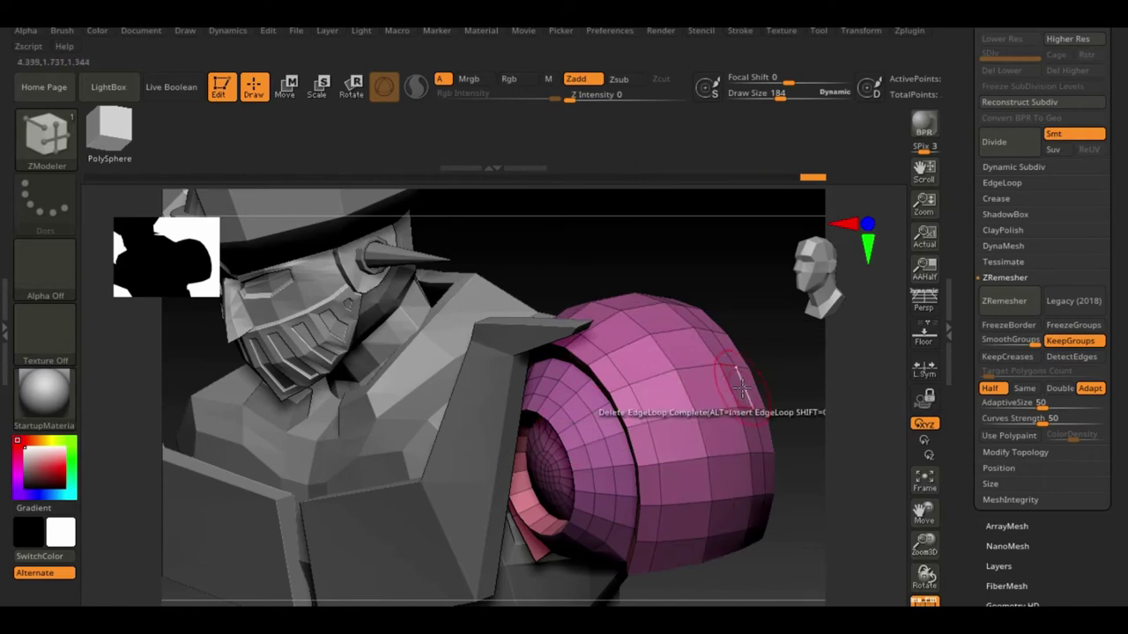
mouse_move(743, 386)
left_mouse_down()
mouse_move(836, 558)
mouse_move(863, 536)
left_mouse_up()
key("space")
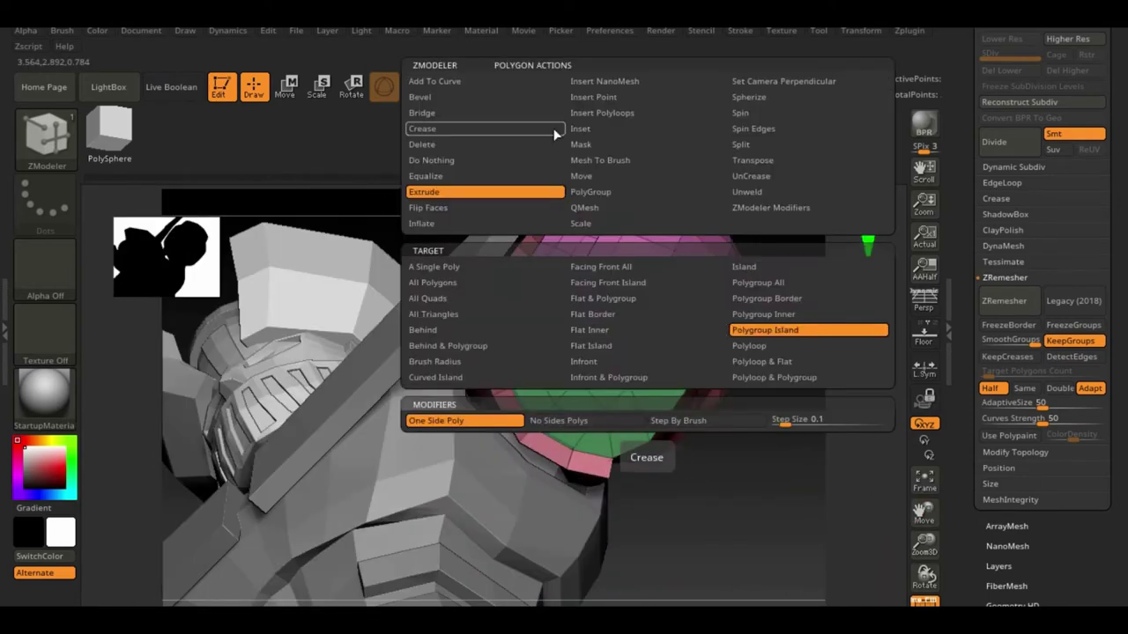
left_click(582, 129)
key("space")
left_click(775, 331)
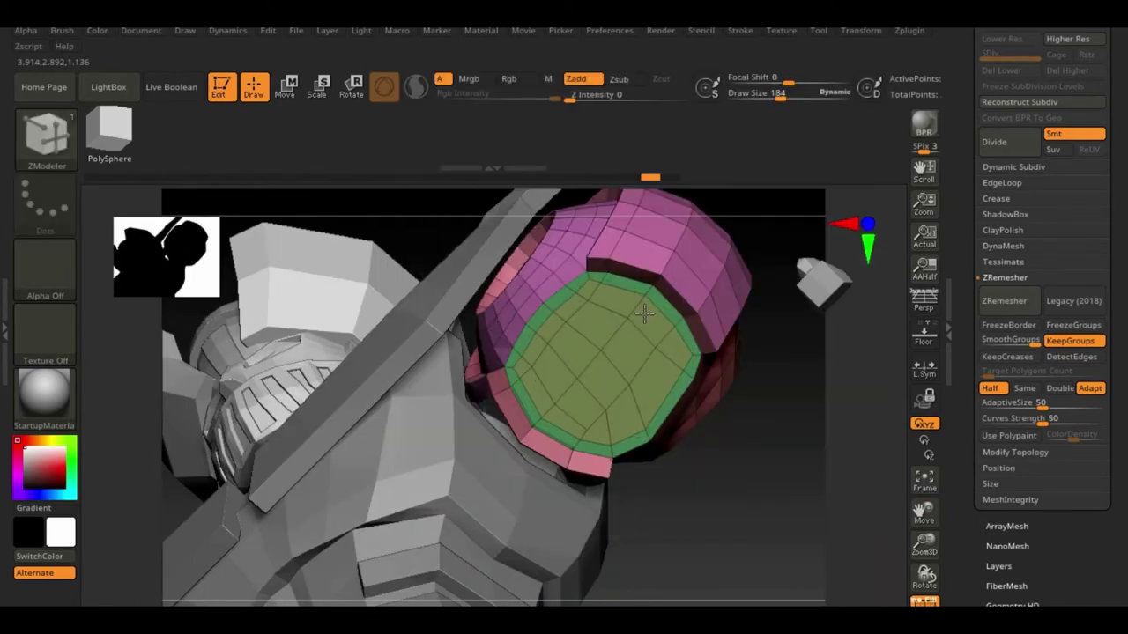
key("space")
key("space")
left_click_drag(644, 313, 564, 264)
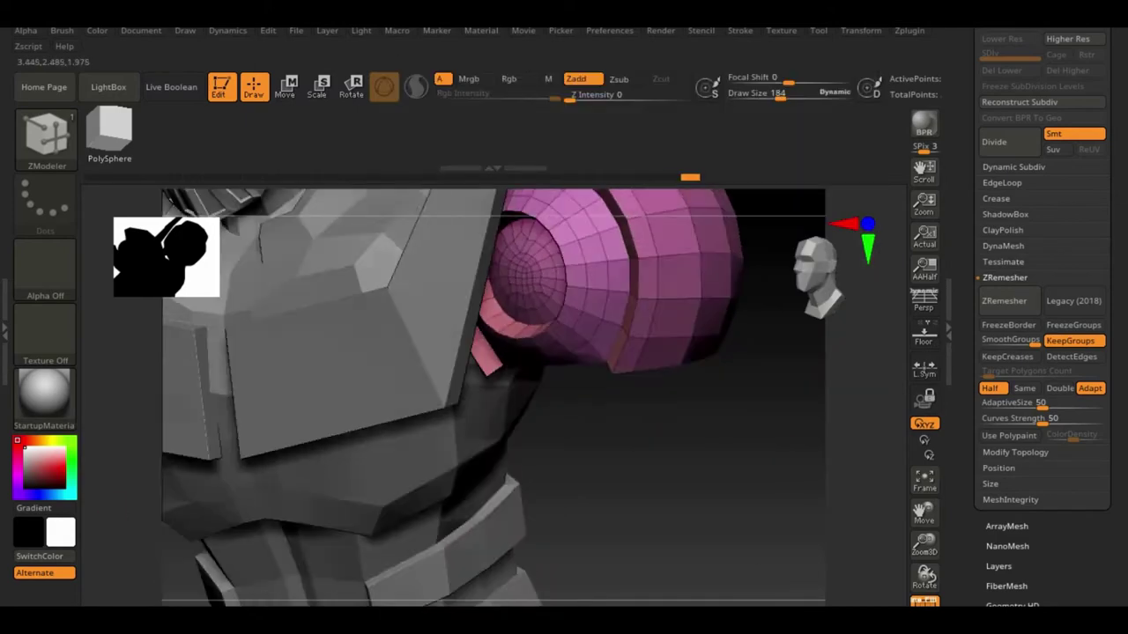
- Choose Cylinder3D, set its Initialize divisions, and append it as a robot subtool
key("f")
left_click(1009, 141)
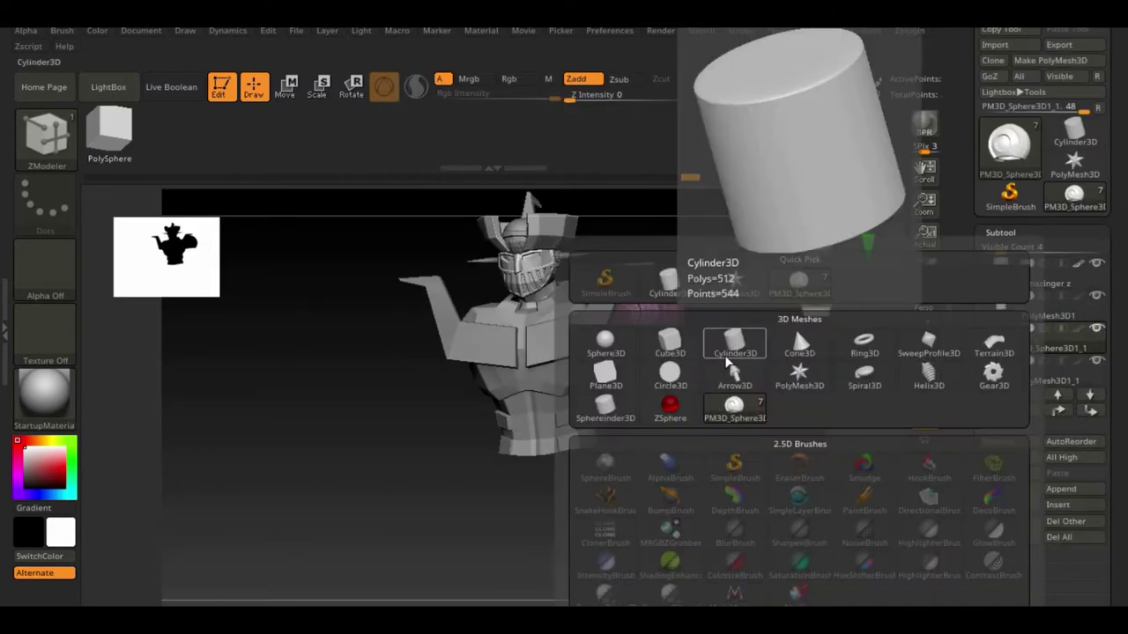
left_click(733, 345)
left_click(971, 300)
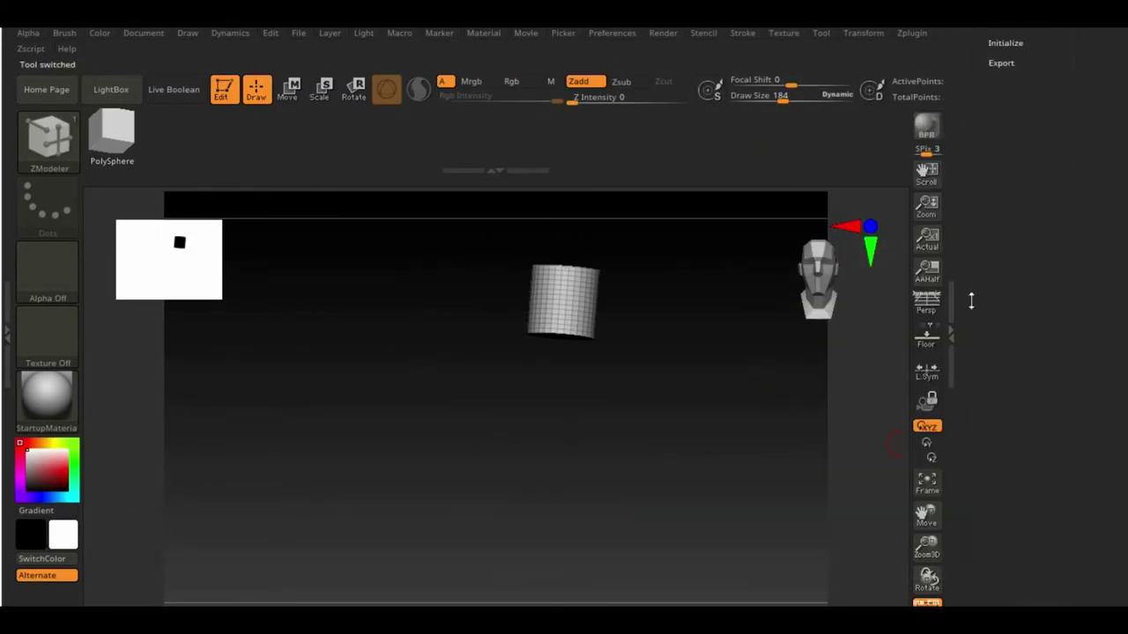
left_click(1006, 42)
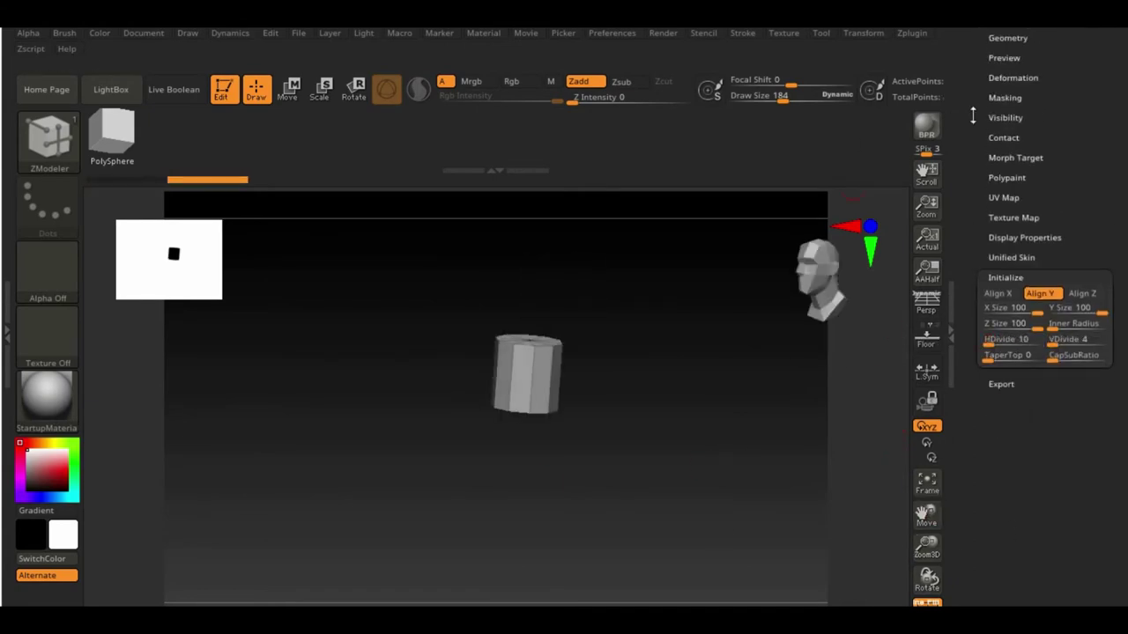
left_click(1012, 203)
left_click(1062, 353)
- Move the new cylinder into place under the shoulder dome
left_click(939, 403)
key("w")
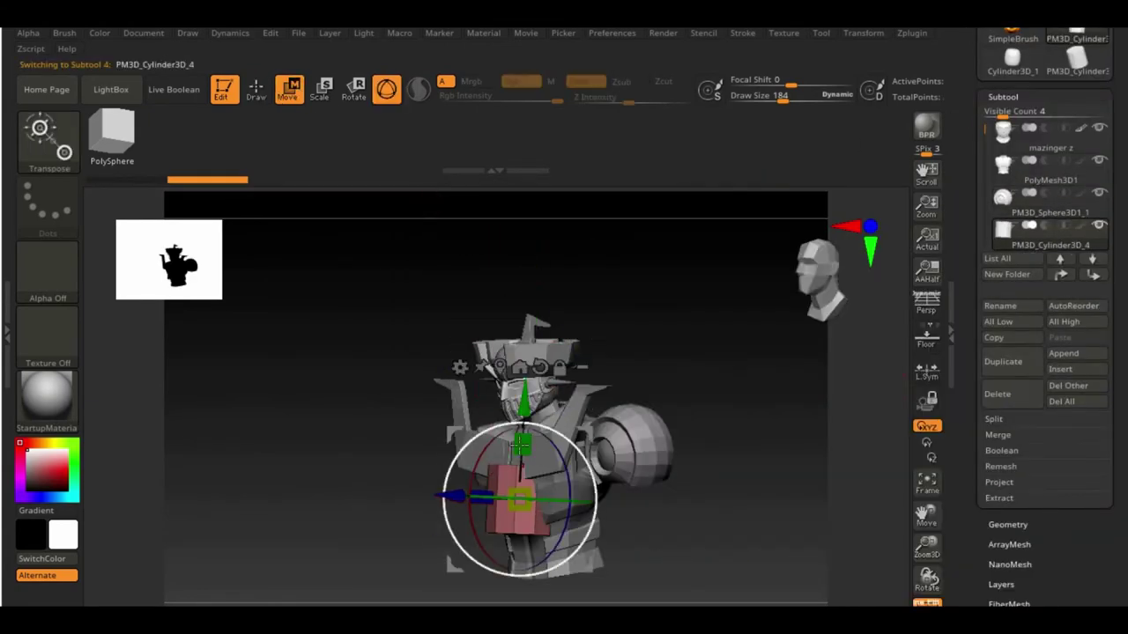
left_click_drag(459, 520, 551, 512)
mouse_move(690, 516)
left_mouse_down()
mouse_move(813, 466)
mouse_move(785, 460)
mouse_move(781, 541)
mouse_move(838, 466)
left_mouse_up()
left_click(647, 370)
- Insert and bevel edge loops on the cylinder with ZModeler
key("b")
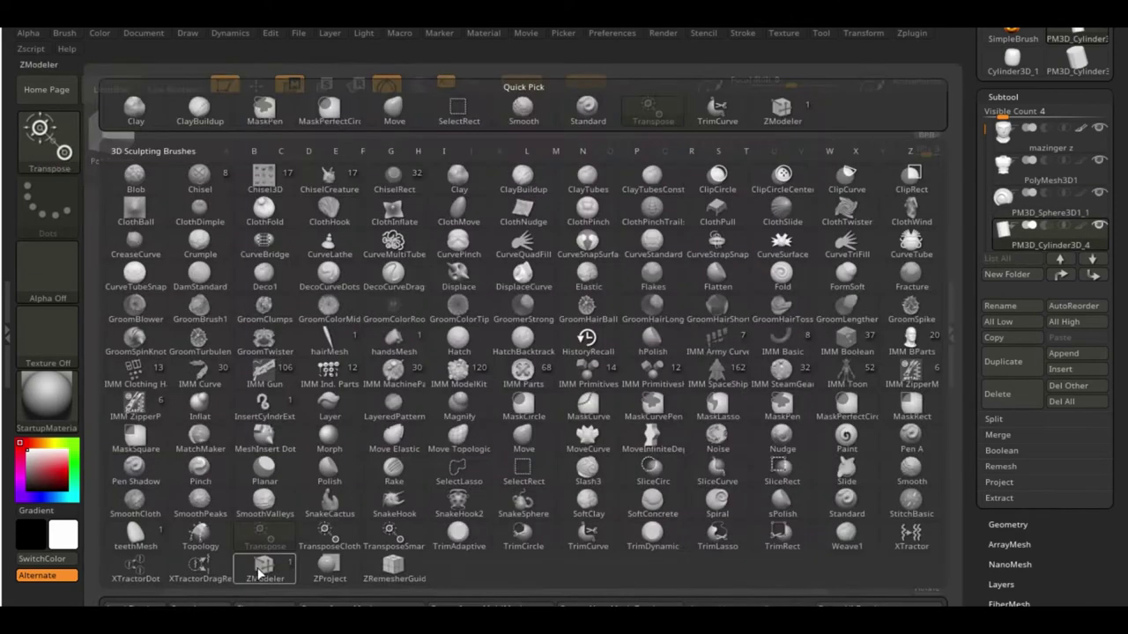
key("z")
key("m")
key("space")
key("space")
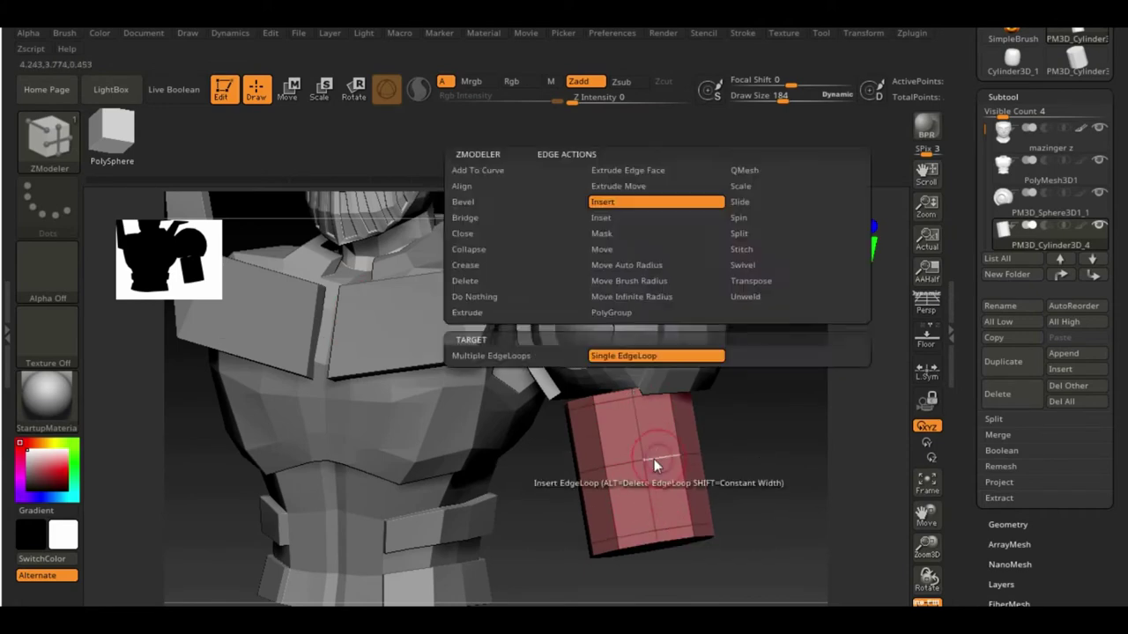
left_click(721, 186)
key("space")
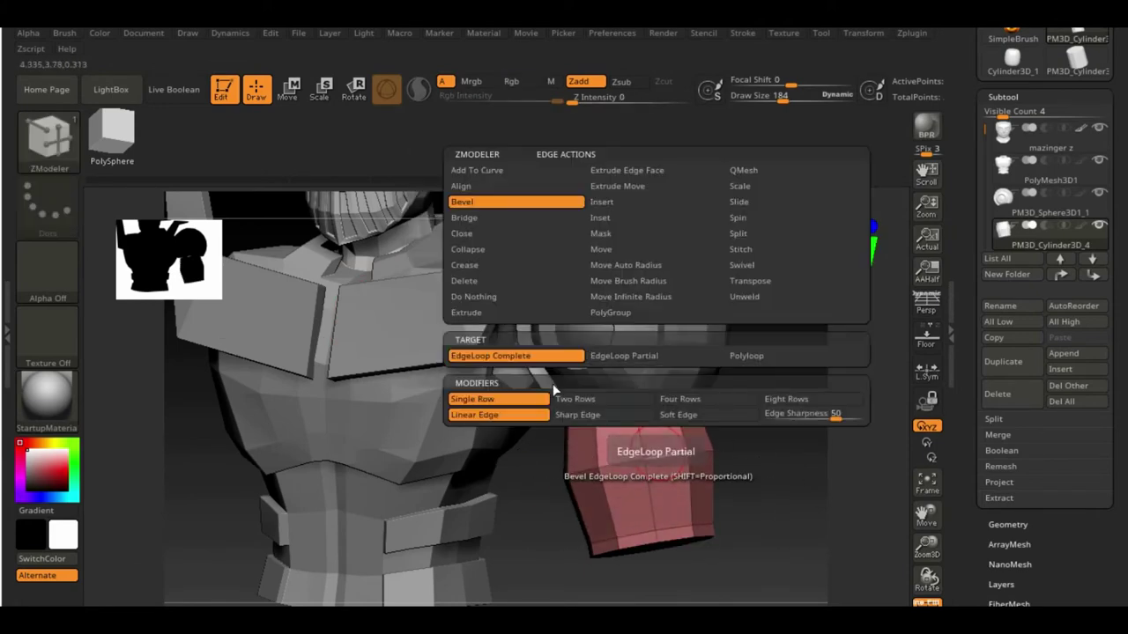
key("w")
mouse_move(801, 486)
left_mouse_down()
mouse_move(772, 494)
mouse_move(792, 501)
left_mouse_up()
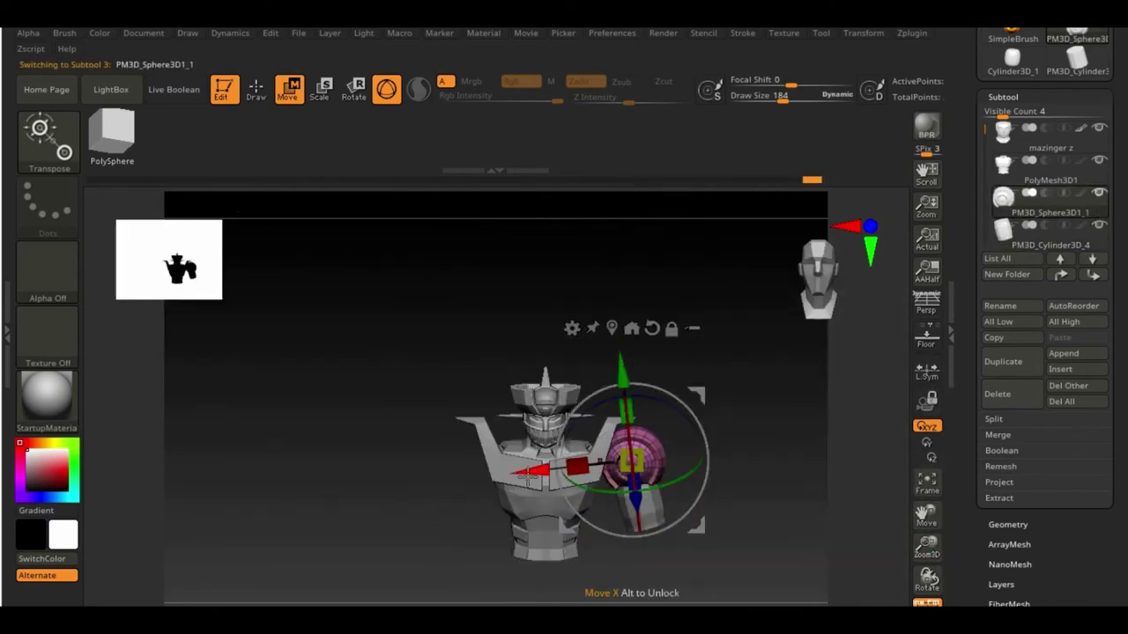
- Duplicate the cylinder below the upper arm as a new forearm part
key("Down")
left_click(1093, 376)
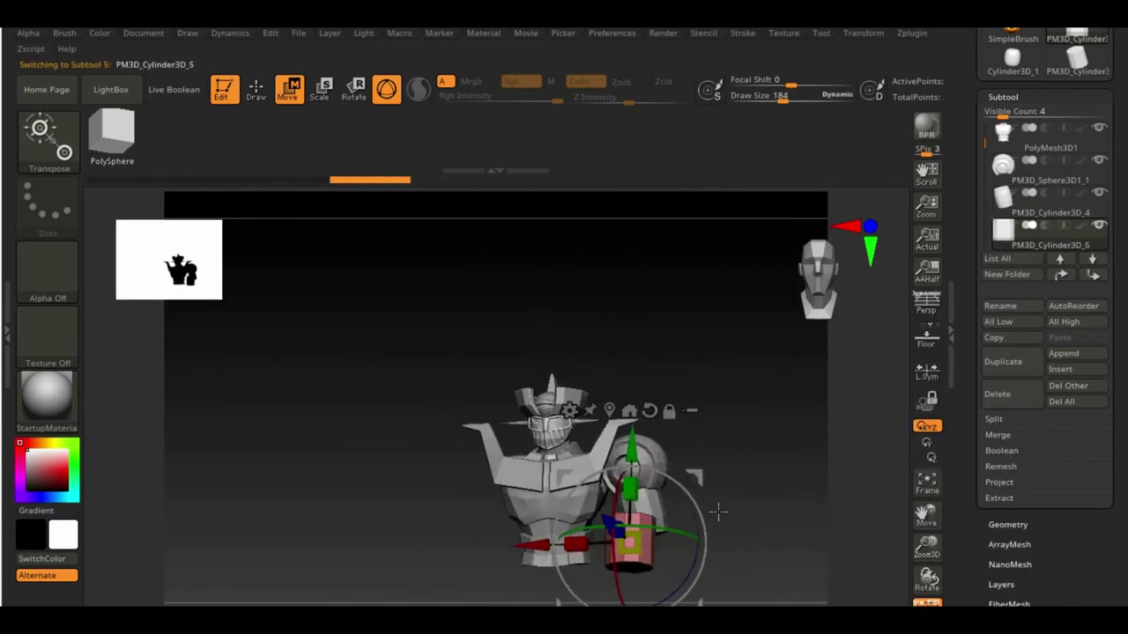
left_click_drag(695, 526, 554, 542)
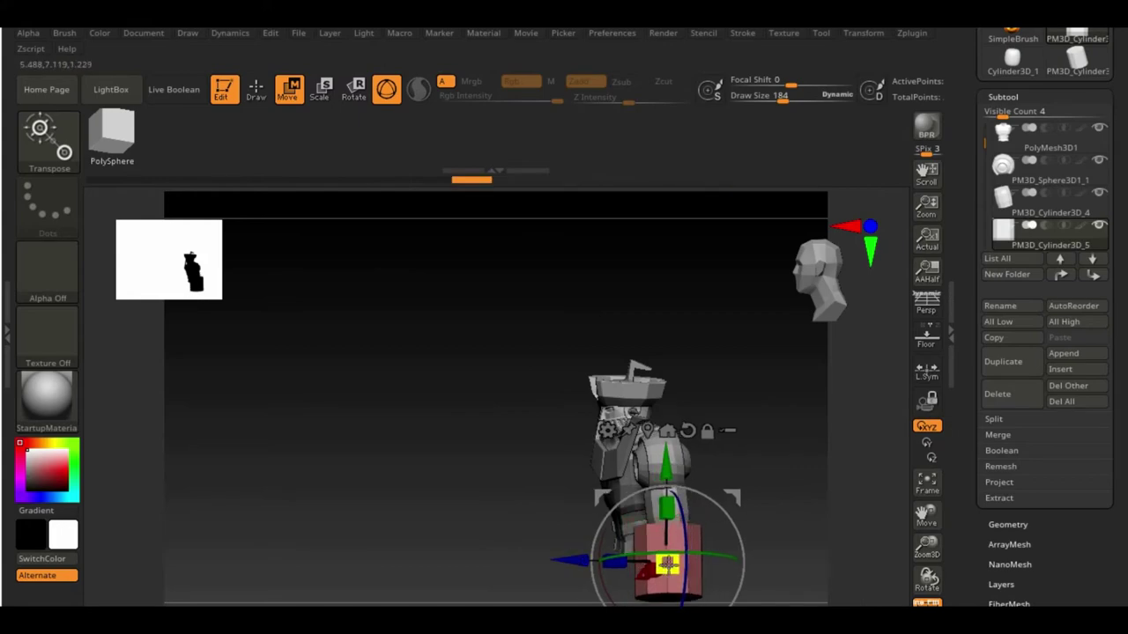
mouse_move(926, 577)
left_mouse_down()
mouse_move(881, 564)
mouse_move(881, 494)
left_mouse_up()
- Bevel a complete edge loop of the cylinder with ZModeler
left_click(255, 88)
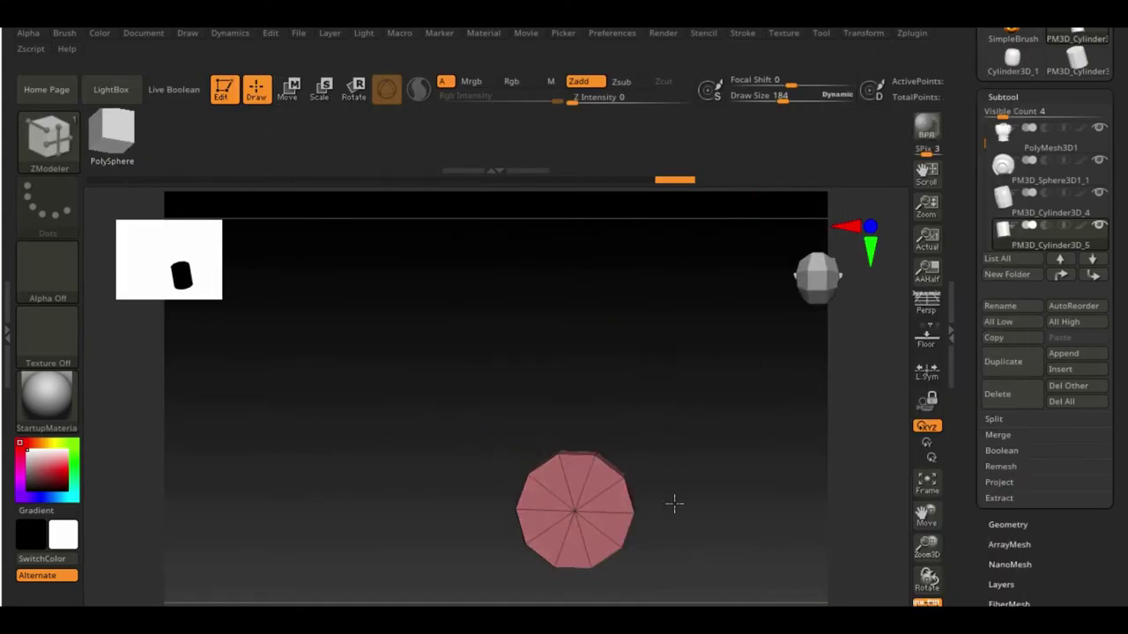
key("space")
left_click(638, 141)
mouse_move(710, 582)
left_mouse_down()
mouse_move(522, 397)
mouse_move(499, 438)
left_mouse_up()
key("space")
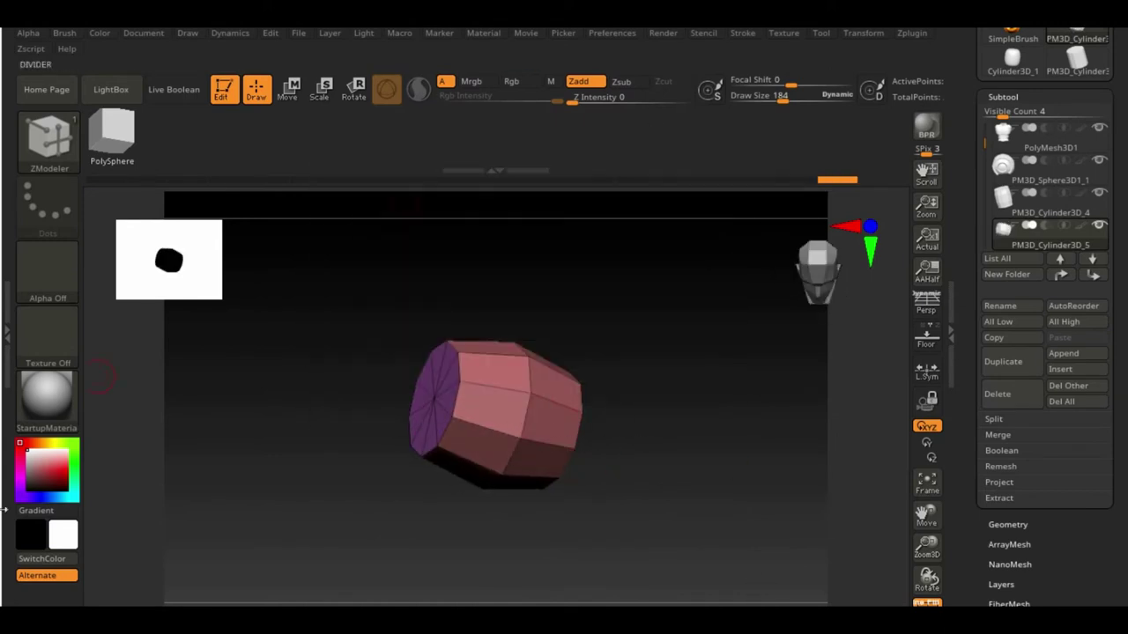
left_click_drag(668, 531, 560, 198)
- Scale the cylinder's polygroup island to taper the forearm
key("w")
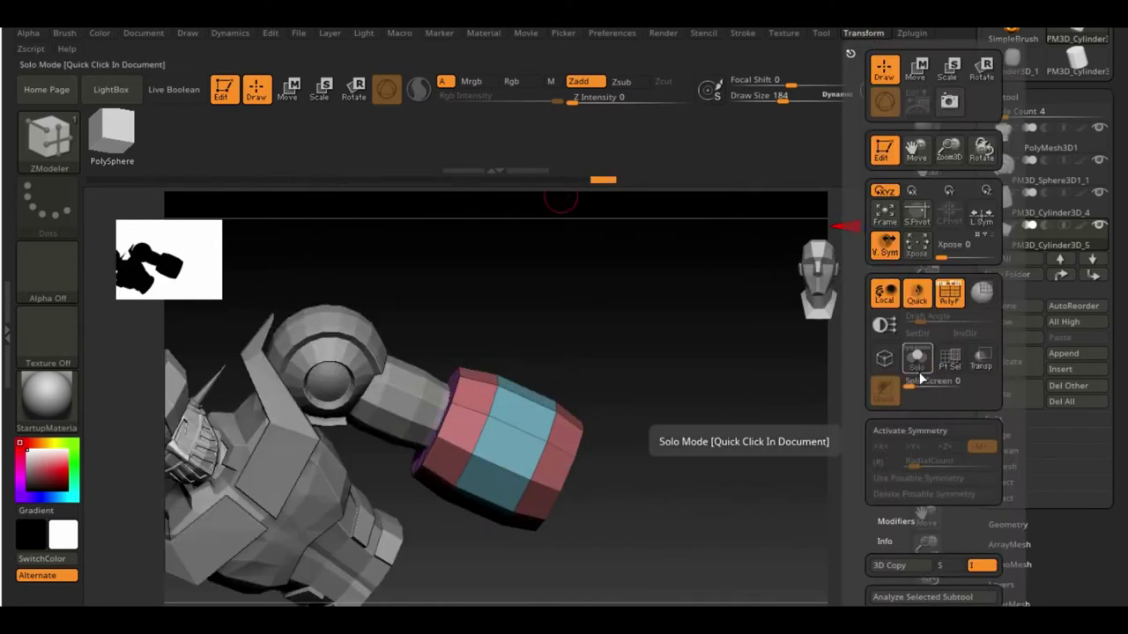
key("space")
left_click(478, 227)
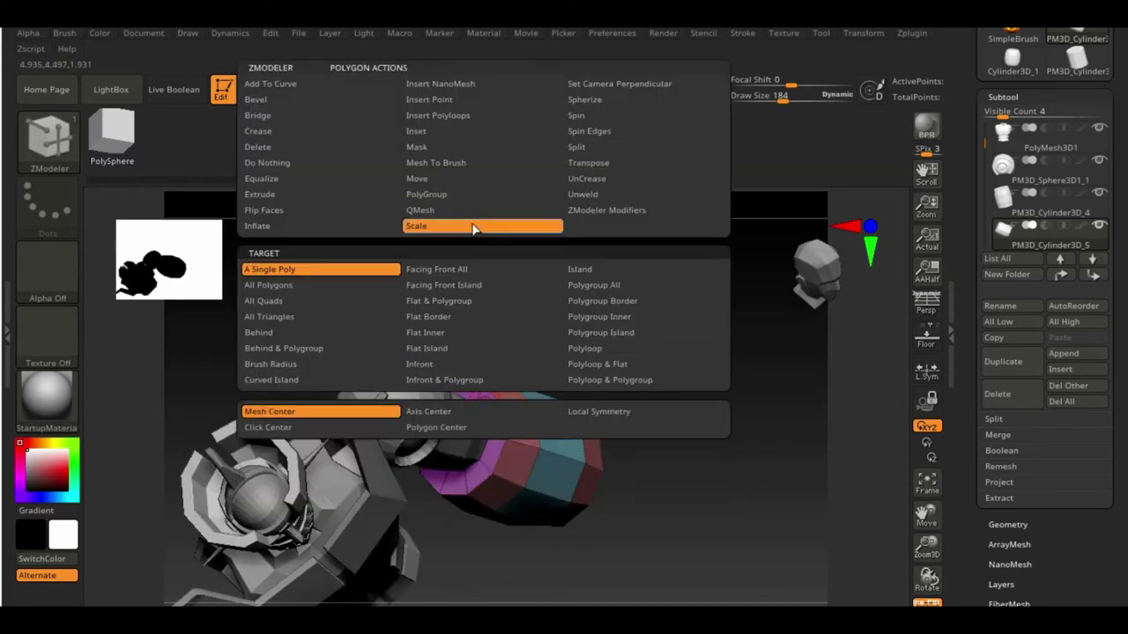
left_click(284, 269)
left_click_drag(456, 429, 338, 179)
key("ctrl+shift+z")
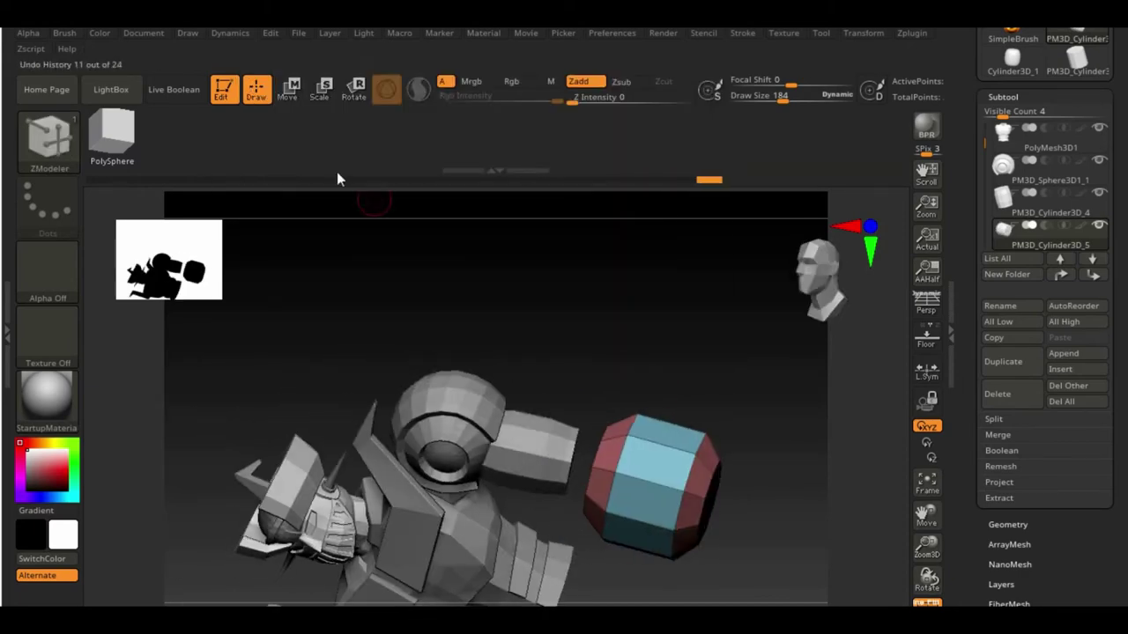
- Bevel the edge loop at the forearm's open end
mouse_move(637, 262)
left_mouse_down()
mouse_move(241, 468)
mouse_move(188, 214)
left_mouse_up()
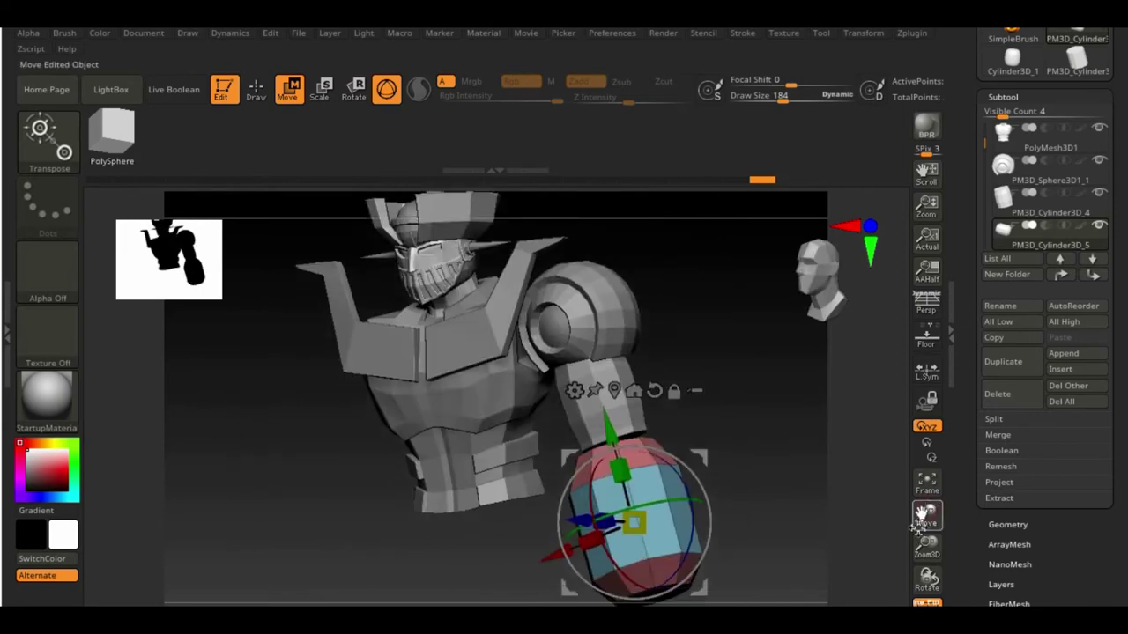
key("q")
key("space")
key("space")
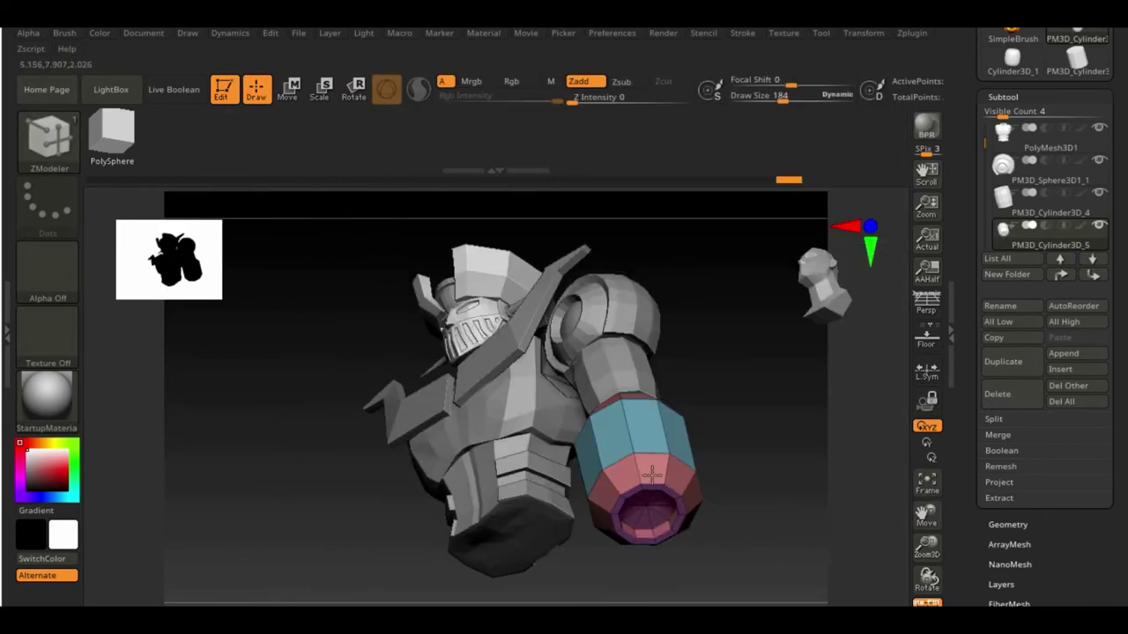
left_click_drag(493, 414, 788, 460)
key("space")
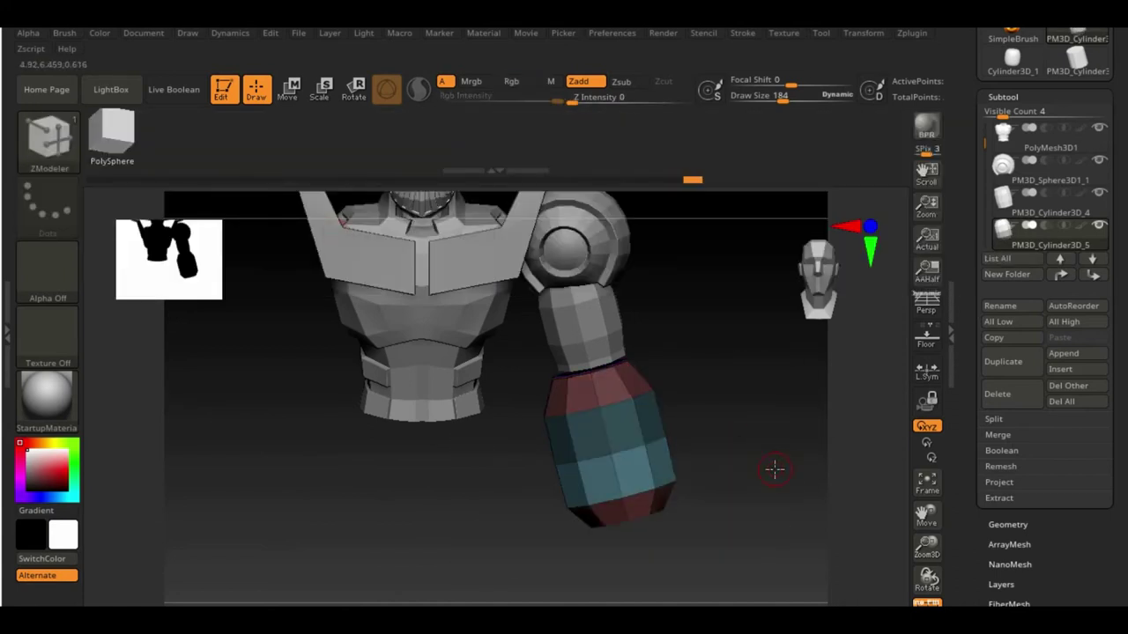
left_click_drag(512, 526, 612, 410)
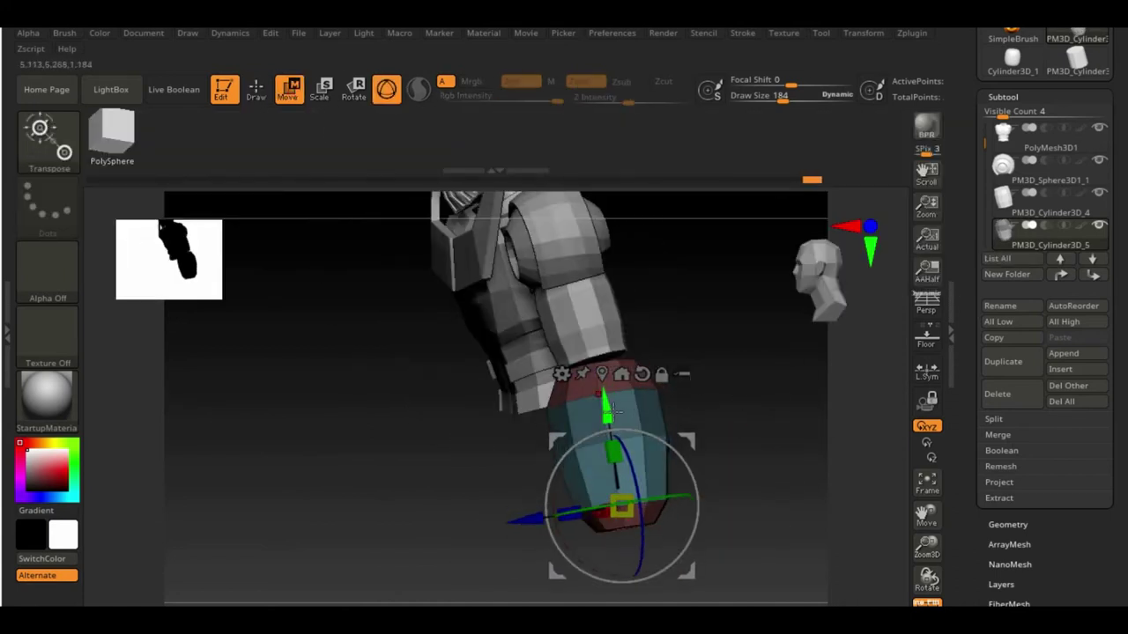
left_click_drag(776, 382, 413, 524)
- Scale a complete edge loop of the forearm
key("q")
key("space")
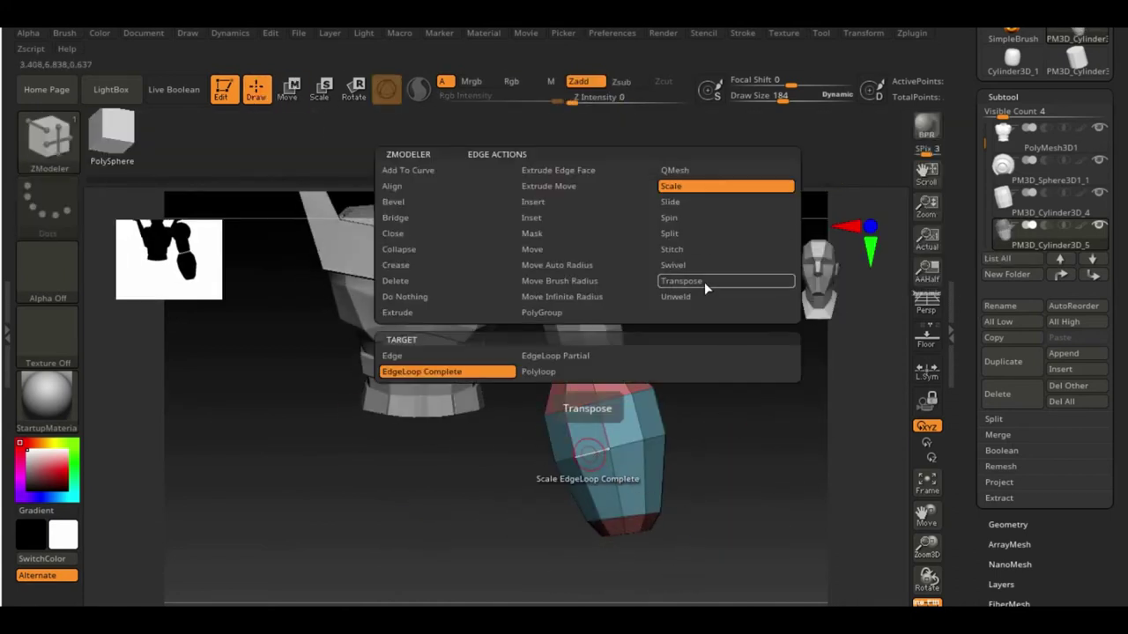
left_click(704, 282)
key("w")
left_click_drag(755, 465, 582, 432)
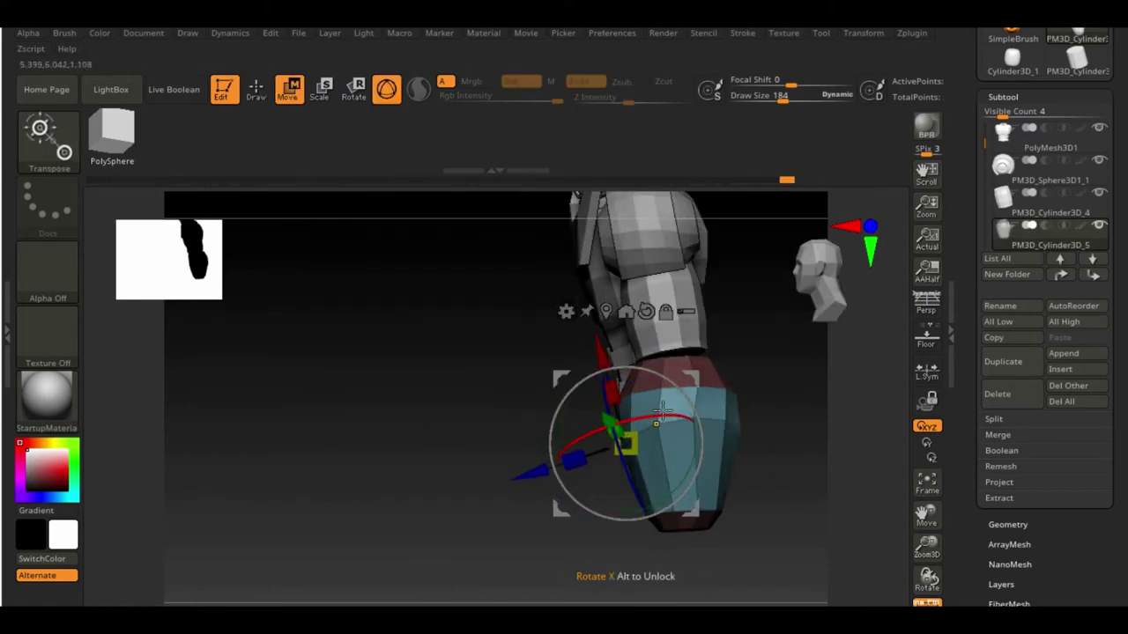
- Insert an extra single edge loop into the forearm
key("q")
left_click_drag(355, 496, 649, 473)
key("space")
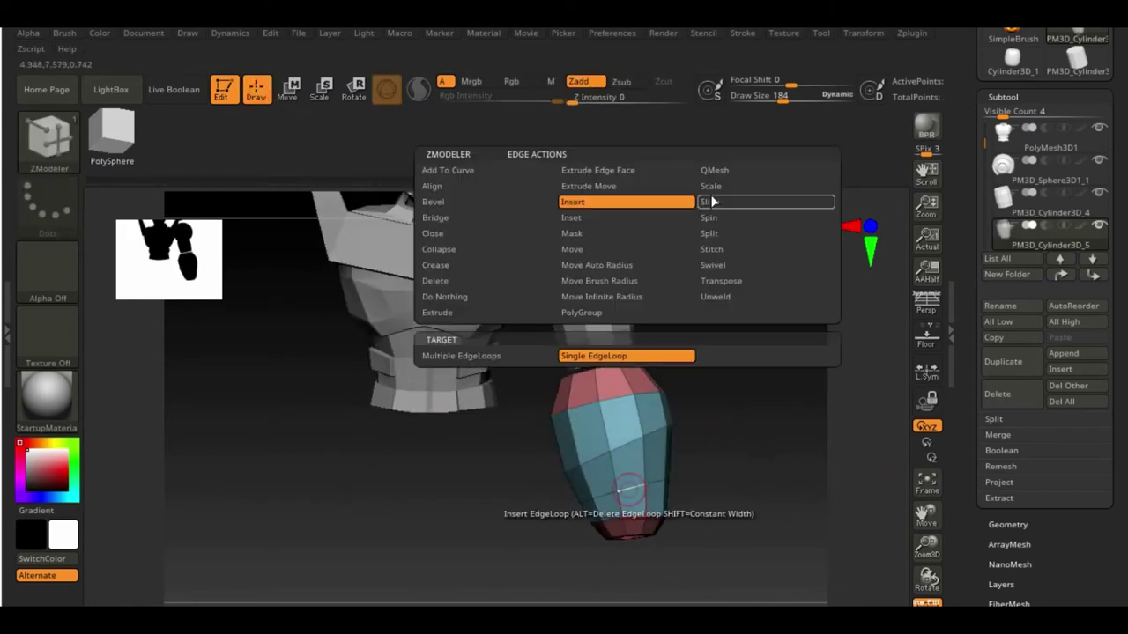
left_click(660, 199)
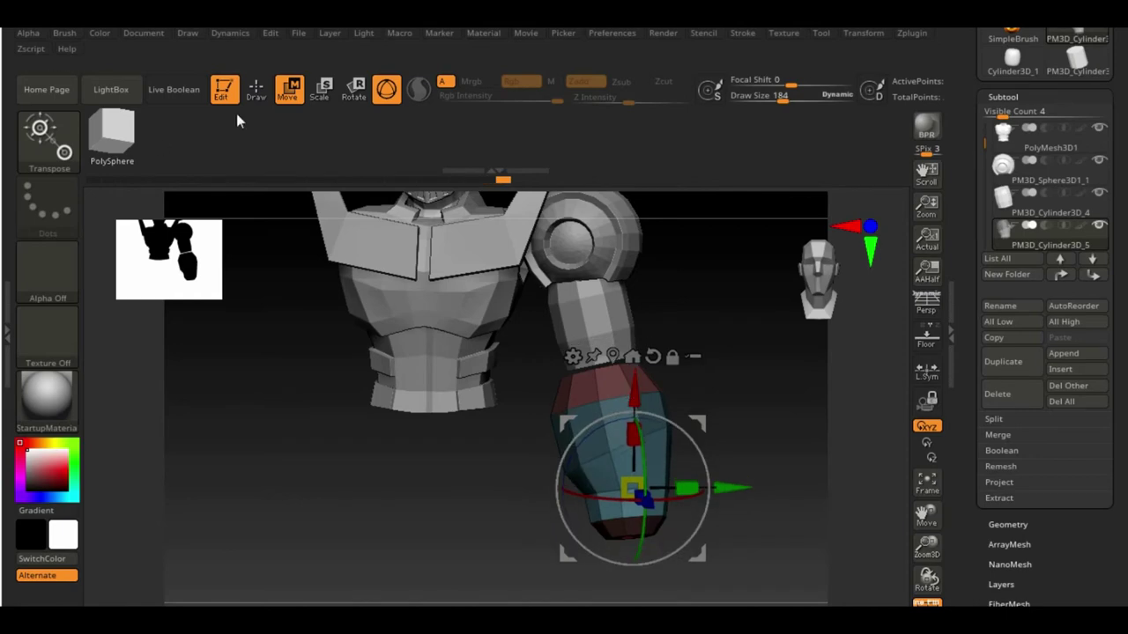
left_click(255, 88)
mouse_move(262, 554)
left_mouse_down()
mouse_move(875, 508)
mouse_move(840, 398)
left_mouse_up()
- Add a stretched oval sphere subtool, DynaMeshed at resolution 128 and isolated
left_click(547, 300, "alt")
key("w")
left_click(911, 32)
left_click(960, 321)
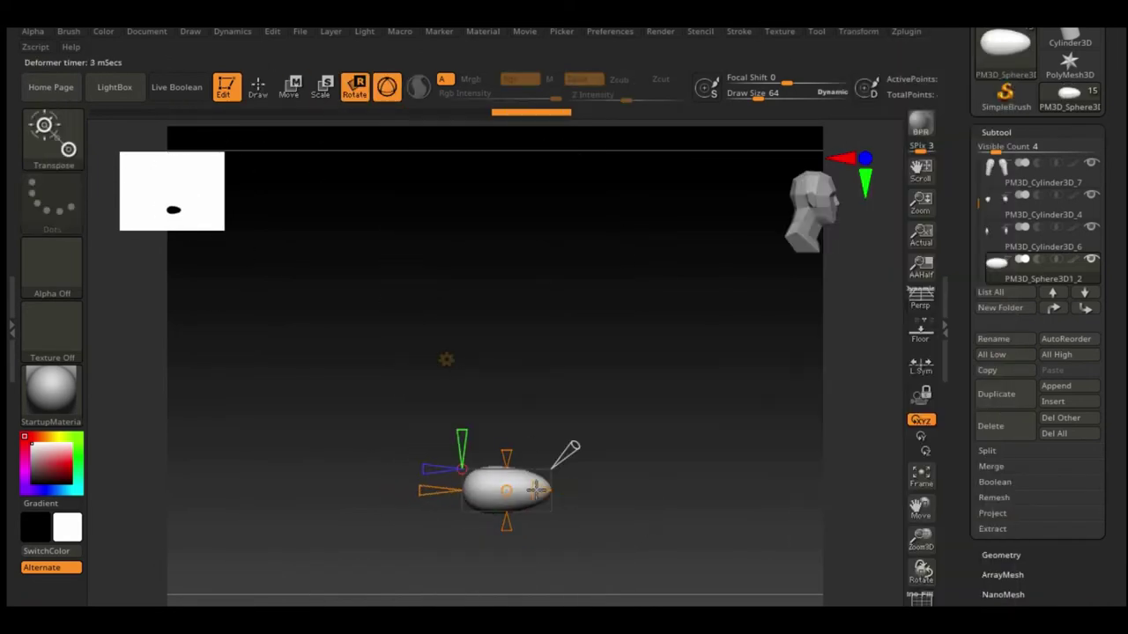
- Clip the sphere's bottom flat with TrimCurve and slice a line across its top
left_click(68, 155)
left_click_drag(303, 508, 723, 508, "ctrl+shift")
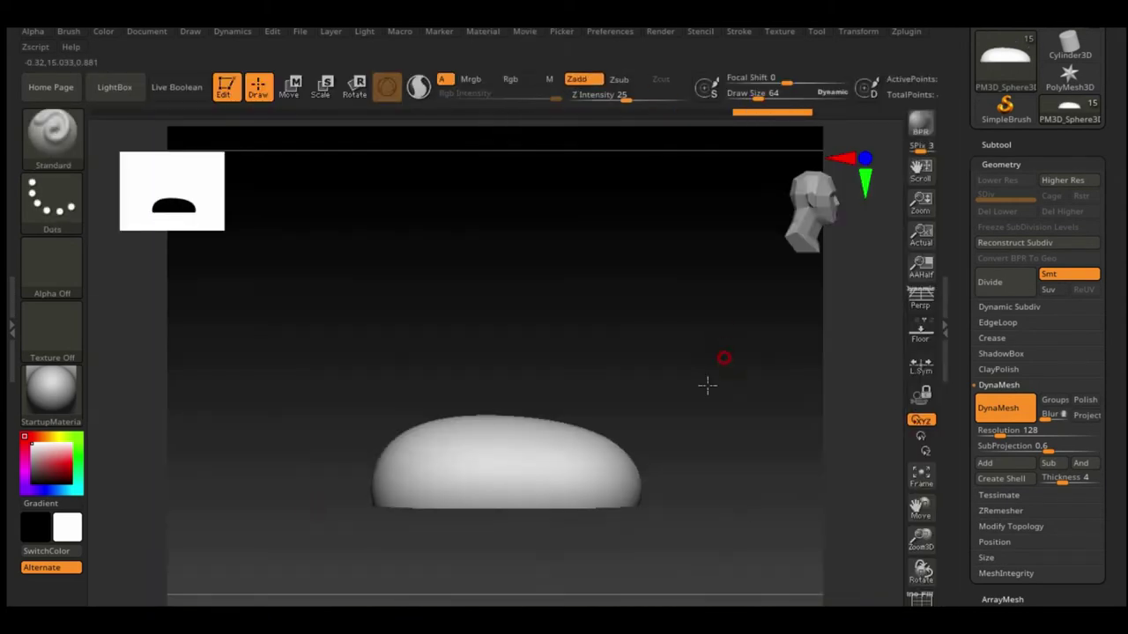
left_click_drag(509, 381, 486, 422, "ctrl+shift")
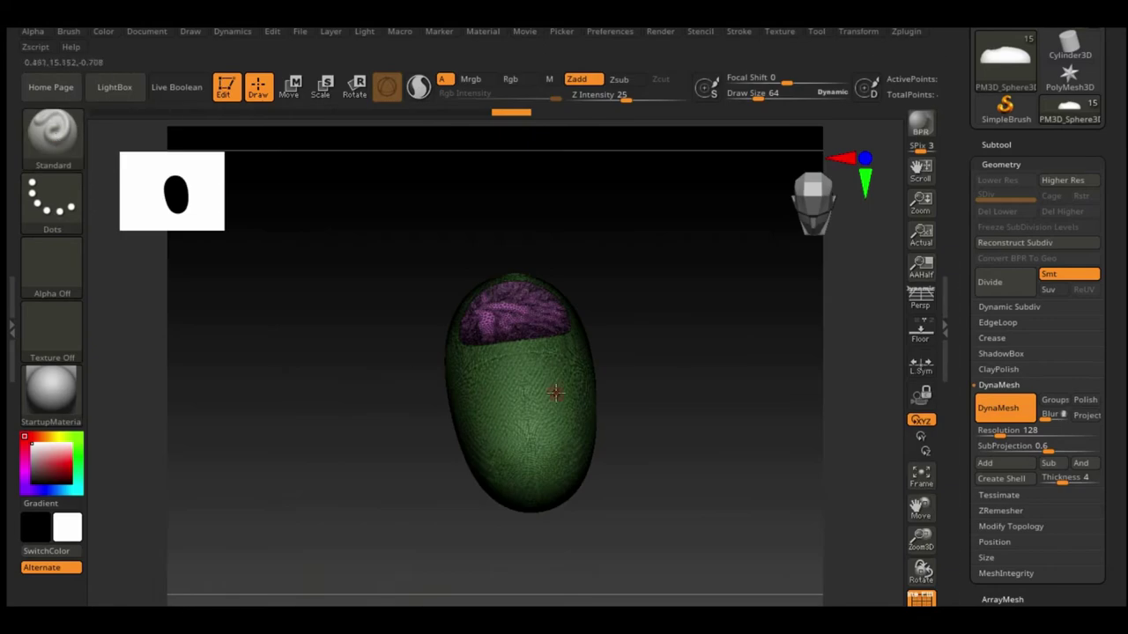
key("ctrl")
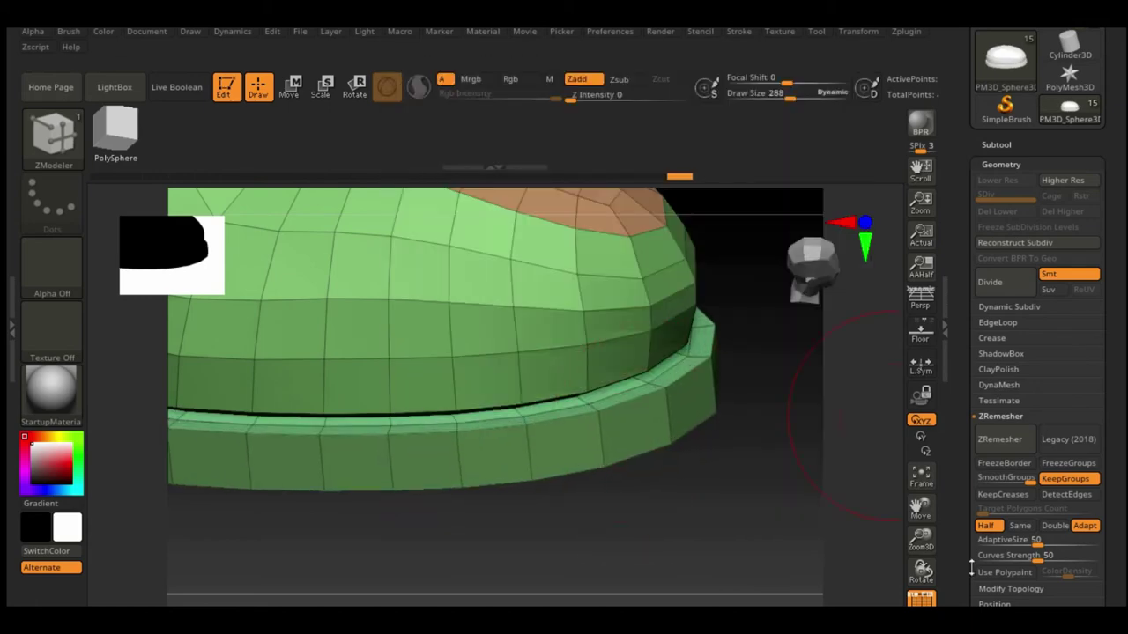
- Raise the foot's top polygroup into a dome with ZModeler QMesh Polygroup Island
left_click_drag(848, 416, 654, 298)
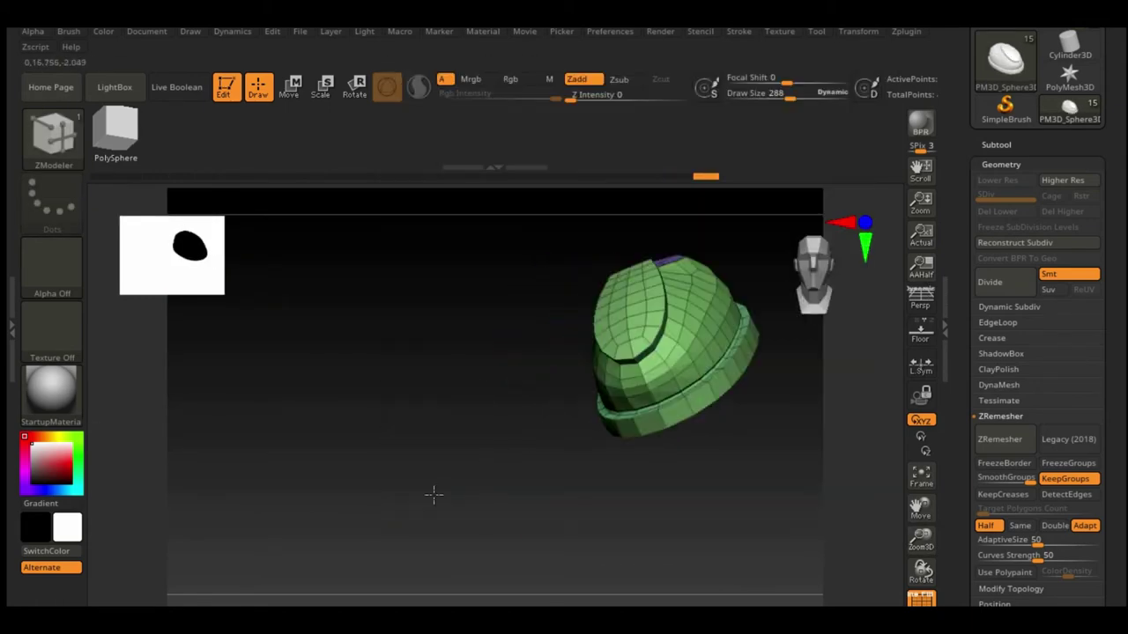
left_click_drag(433, 496, 494, 352)
key("space")
left_click(479, 365)
left_click_drag(702, 331, 579, 345)
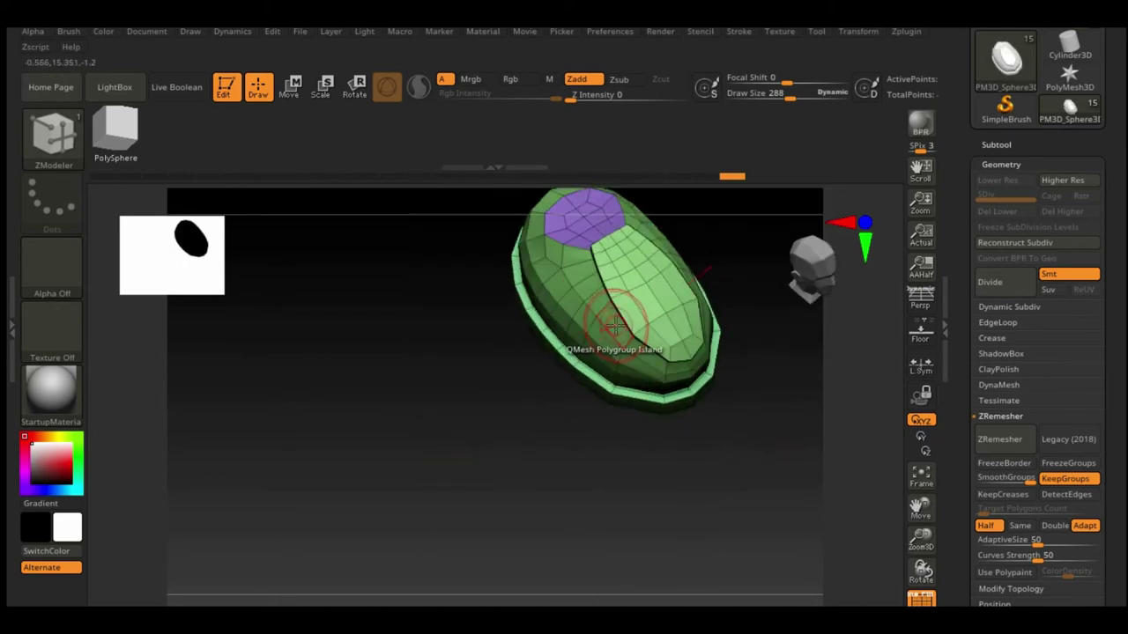
left_click_drag(526, 252, 518, 591)
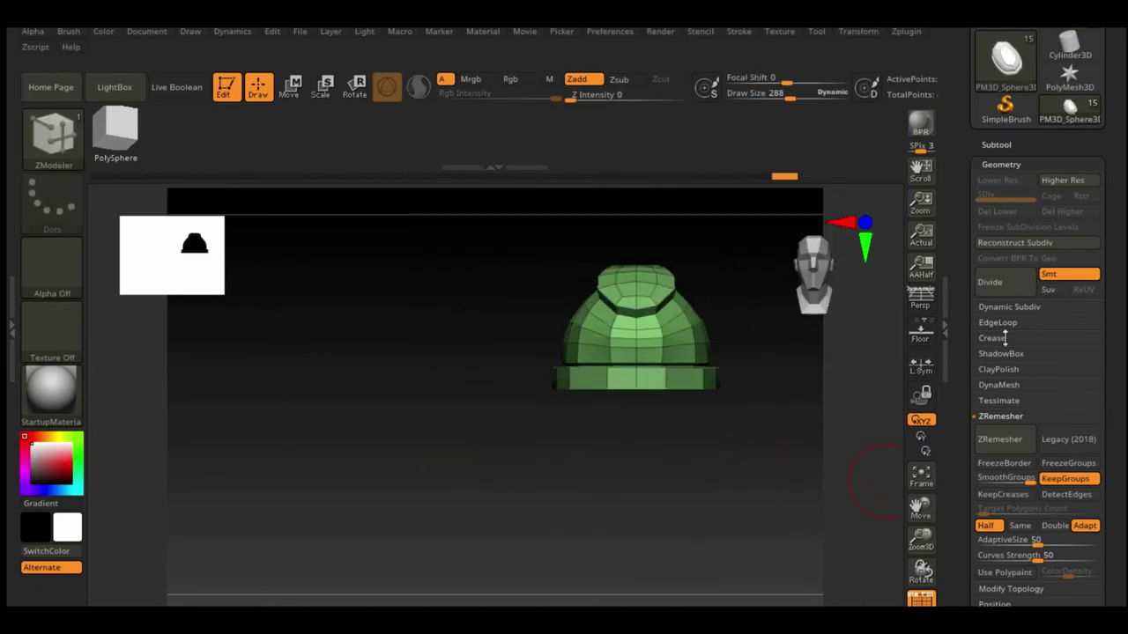
mouse_move(629, 410)
left_mouse_down()
mouse_move(699, 385)
mouse_move(1126, 324)
left_mouse_up()
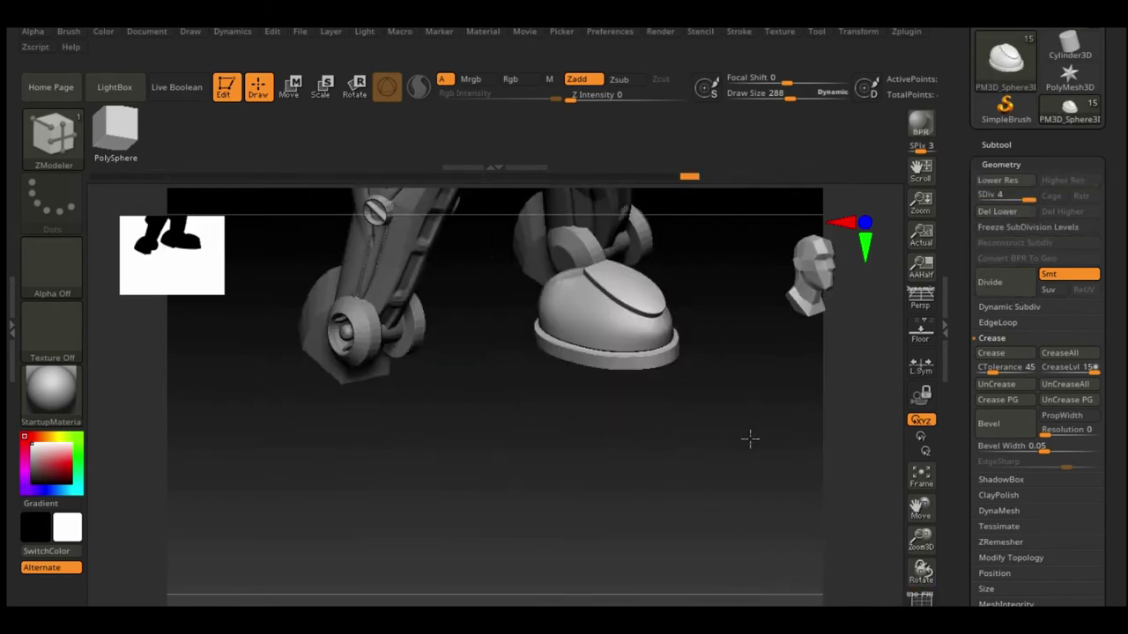
- Mirror the foot onto the other leg with SubTool Master's Mirror
mouse_move(657, 377)
left_mouse_down()
mouse_move(773, 490)
mouse_move(660, 378)
mouse_move(755, 370)
mouse_move(649, 402)
mouse_move(408, 521)
mouse_move(811, 408)
mouse_move(881, 458)
left_mouse_up()
left_click(816, 30)
left_click(969, 264)
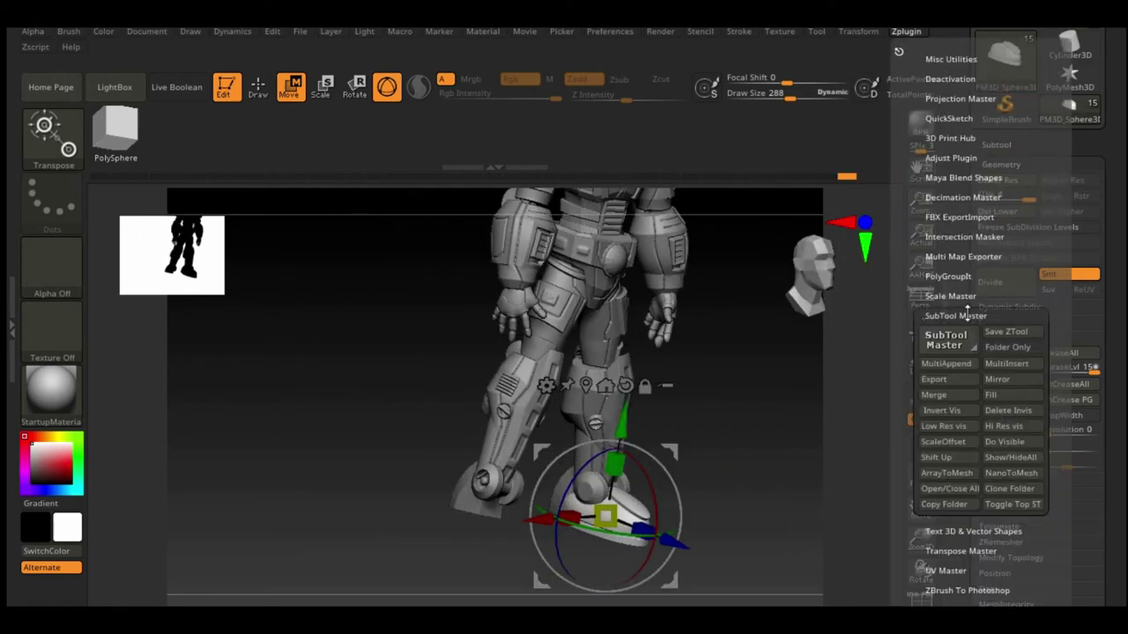
left_click(952, 326)
mouse_move(778, 434)
left_mouse_down("alt")
mouse_move(755, 449)
mouse_move(832, 434)
left_mouse_up("alt")
- Adjust the feet with the Move brush, viewing them from above
key("b")
key("m")
key("v")
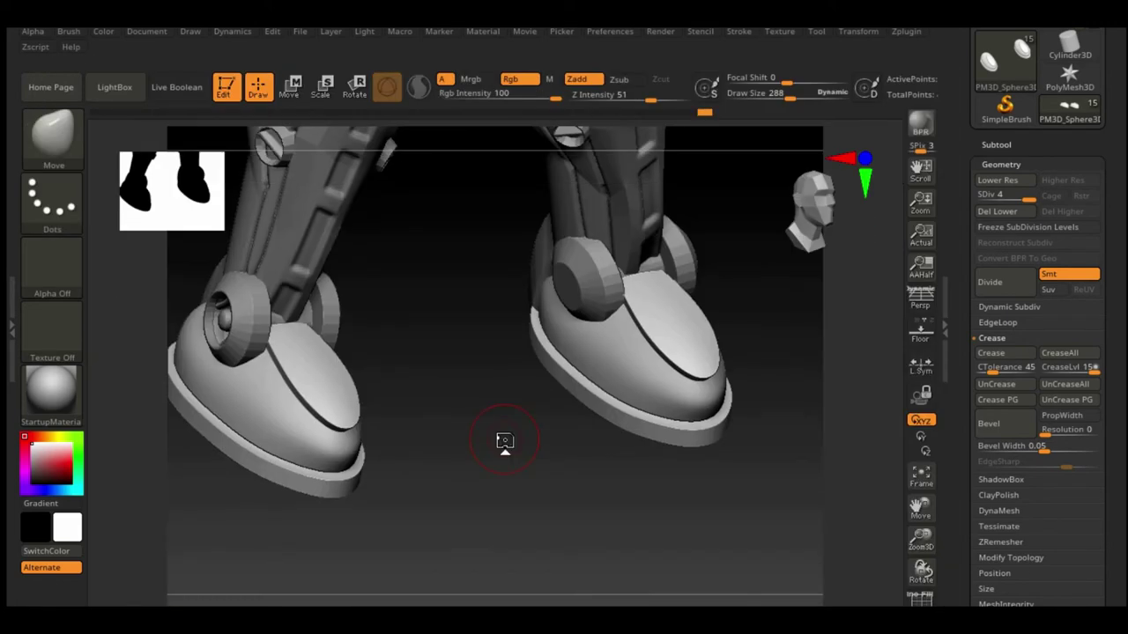
left_click_drag(592, 364, 621, 473)
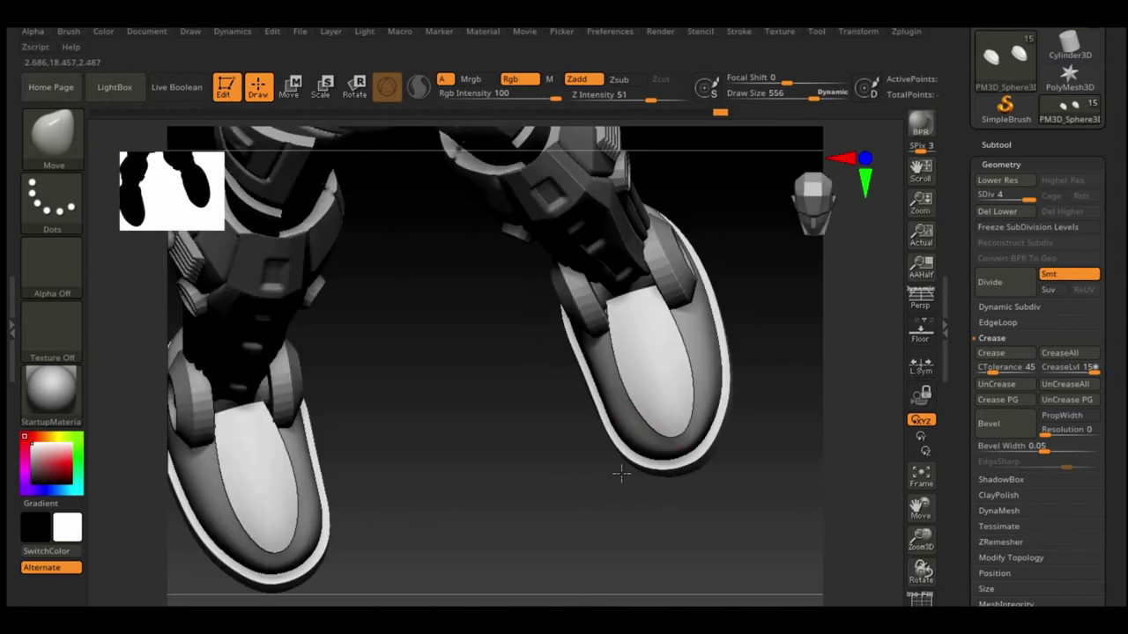
mouse_move(494, 516)
left_mouse_down()
mouse_move(591, 365)
mouse_move(546, 375)
left_mouse_up()
- Subdivide the feet once and carve two Chisel grooves along the foot's side
key("b")
key("c")
key("h")
key("space")
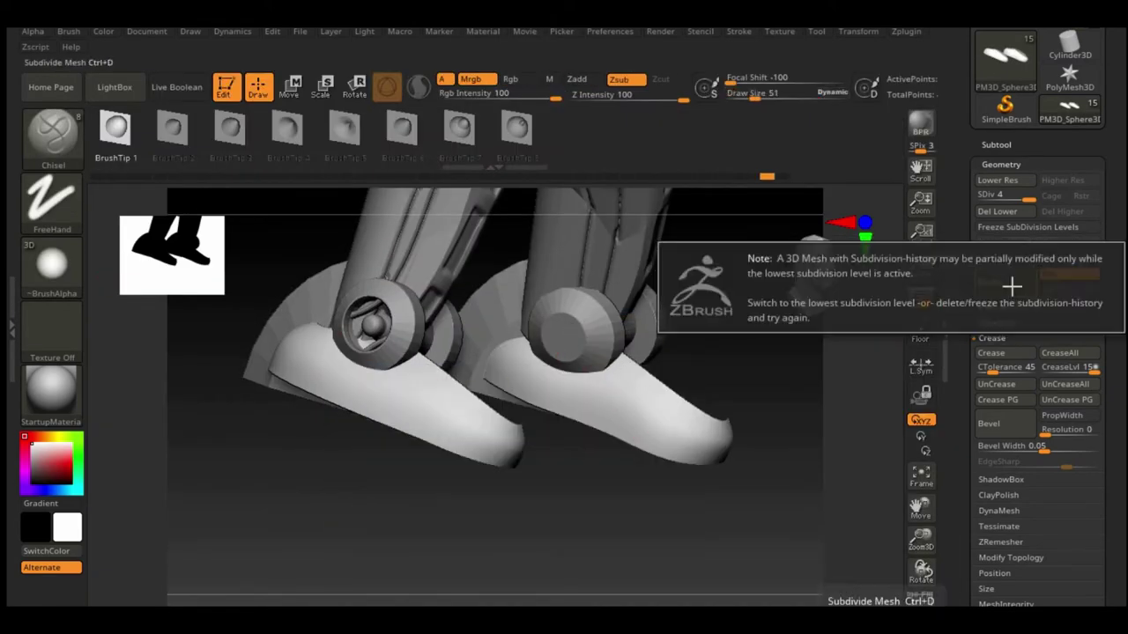
left_click(1015, 287)
left_click_drag(661, 527, 731, 365)
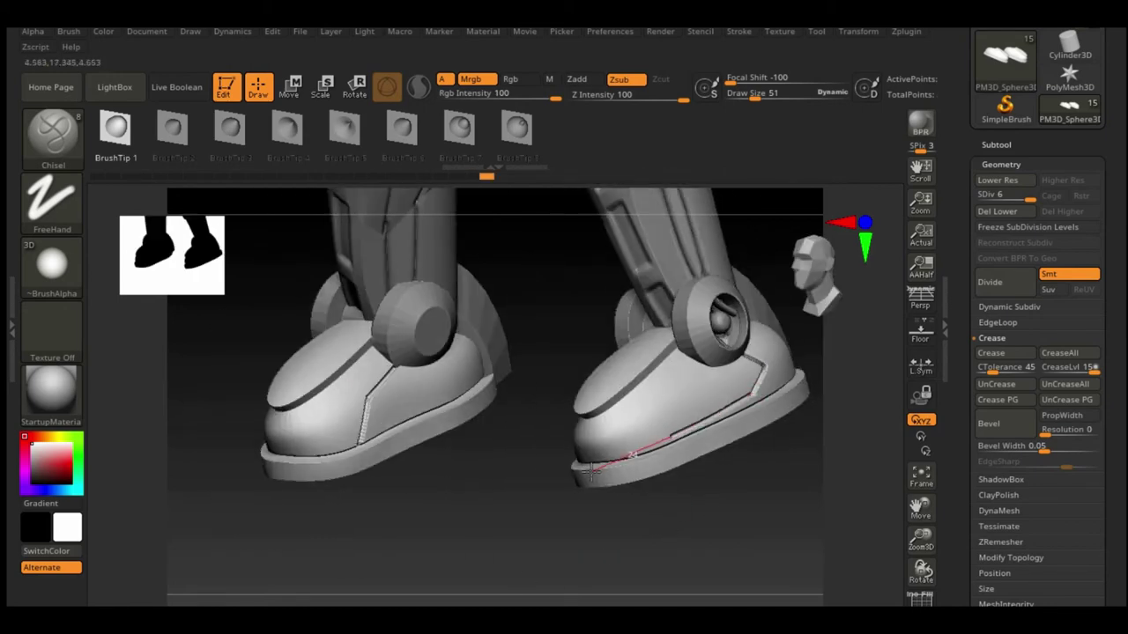
mouse_move(628, 514)
left_mouse_down()
mouse_move(650, 473)
mouse_move(635, 448)
mouse_move(740, 432)
left_mouse_up()
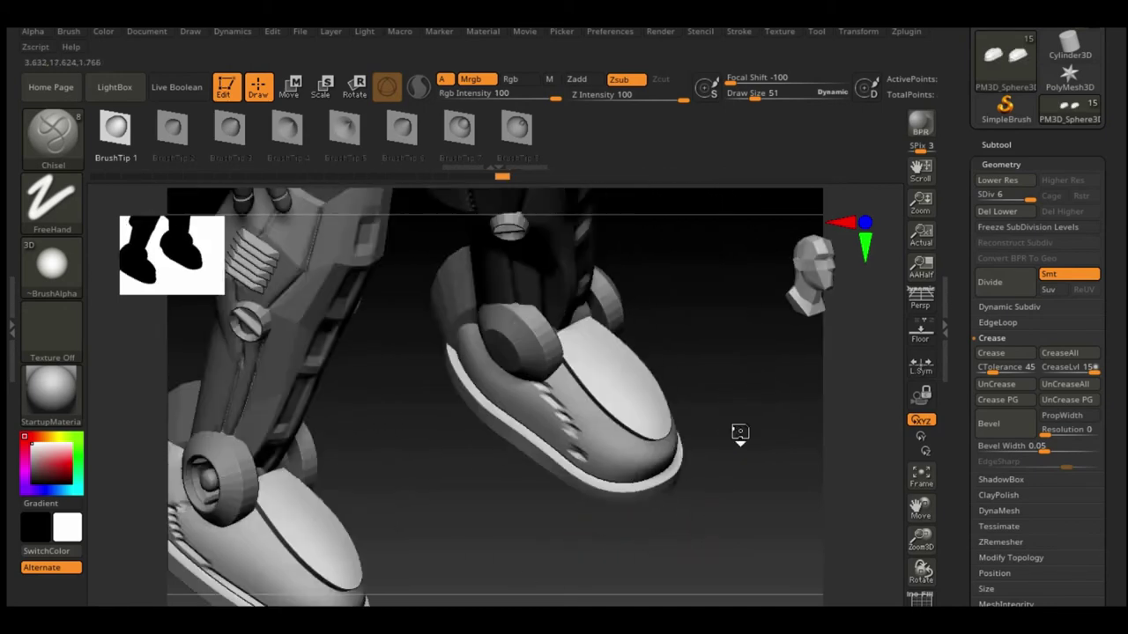
left_click_drag(467, 334, 515, 391)
- Enable LazyMouse and carve a groove across the top of the foot
left_click_drag(523, 487, 499, 369)
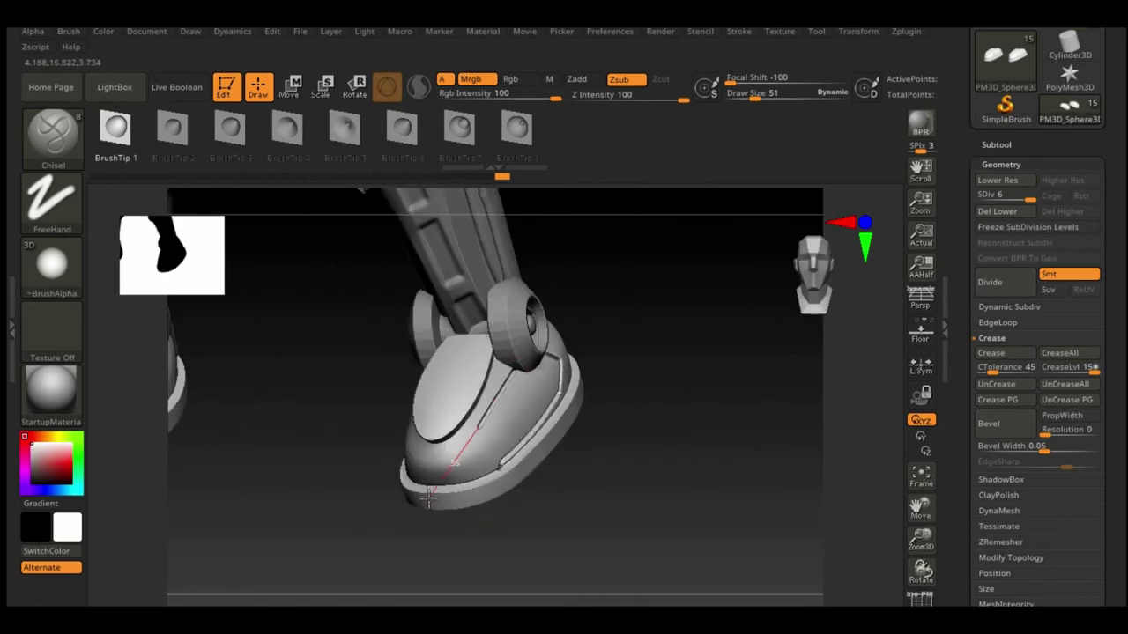
mouse_move(403, 392)
left_mouse_down()
mouse_move(728, 403)
mouse_move(675, 408)
mouse_move(591, 467)
left_mouse_up()
mouse_move(620, 556)
left_mouse_down()
mouse_move(695, 417)
mouse_move(525, 361)
mouse_move(550, 433)
left_mouse_up()
left_click(738, 31)
left_click(779, 339)
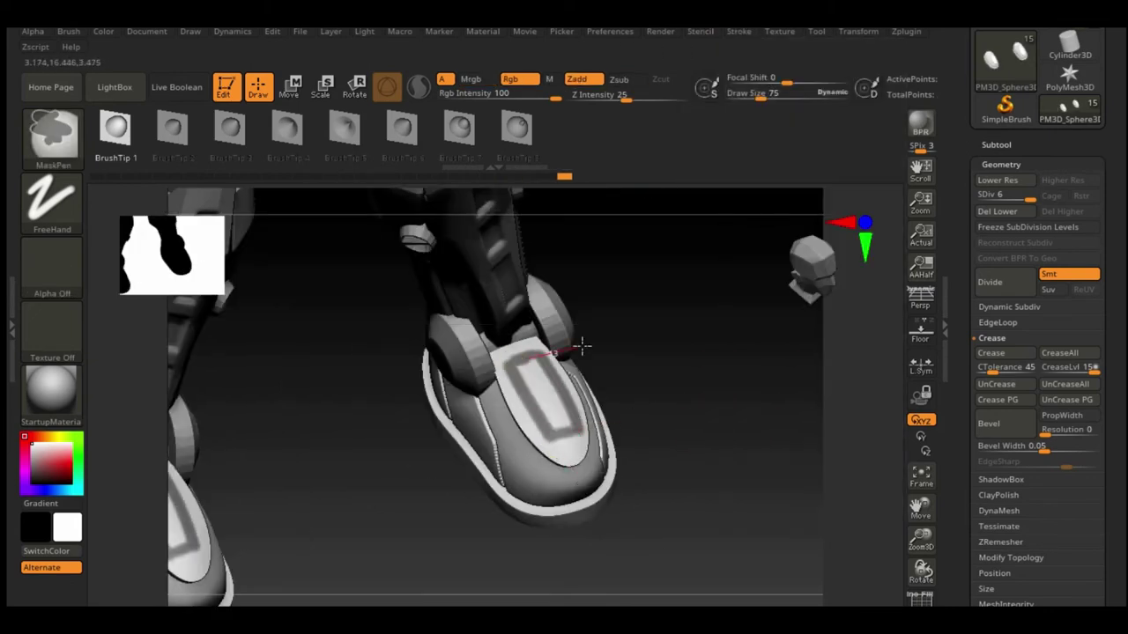
left_click_drag(546, 340, 561, 462)
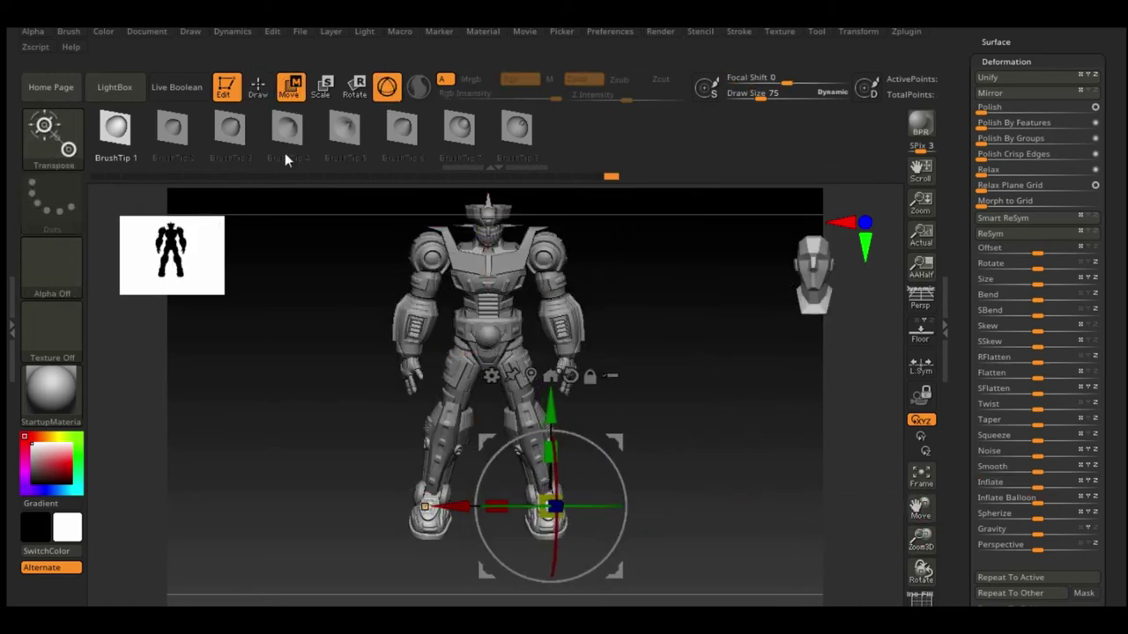
- Carve straight LazyMouse groove lines across the chest armour around the vents
key("q")
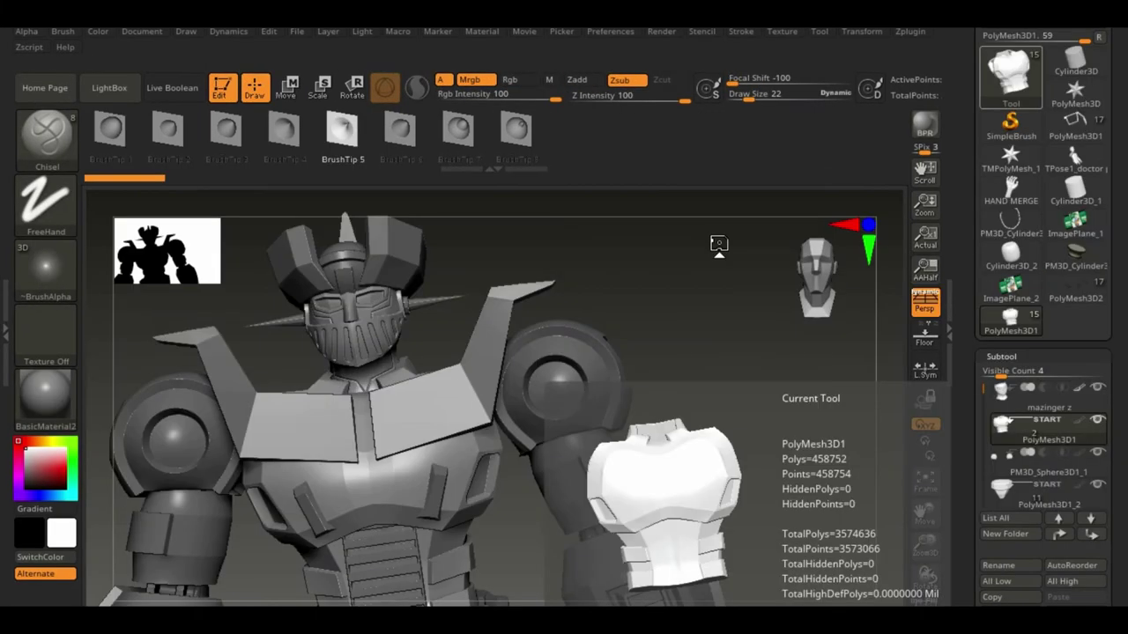
right_click_drag(719, 244, 667, 305, "ctrl")
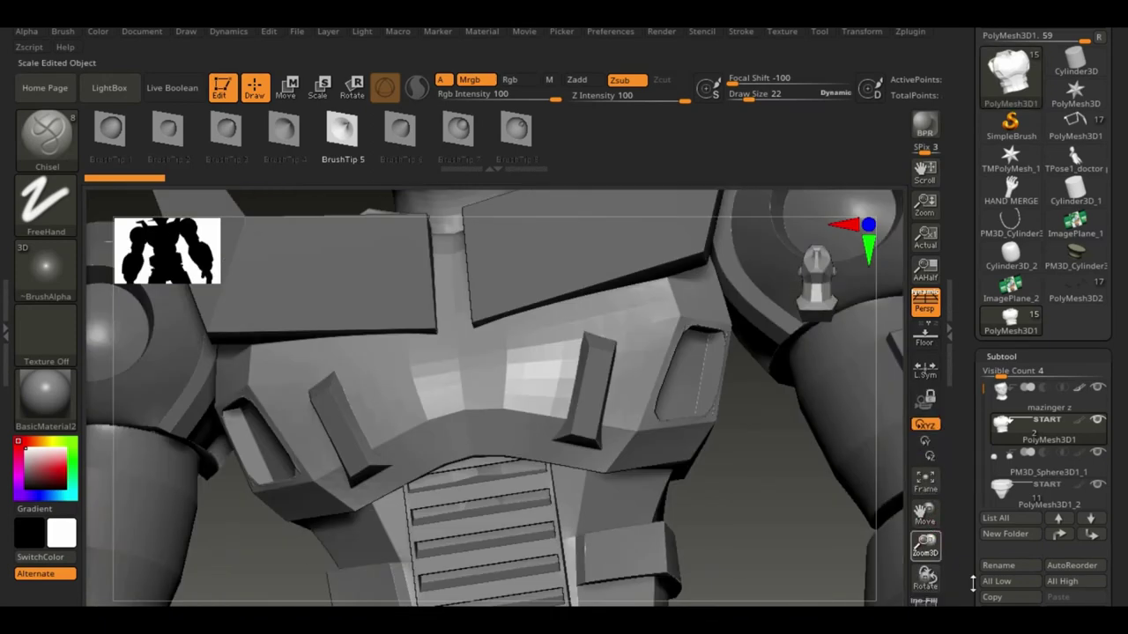
key("ctrl+z")
key("ctrl+z")
left_click_drag(282, 361, 366, 410, "shift")
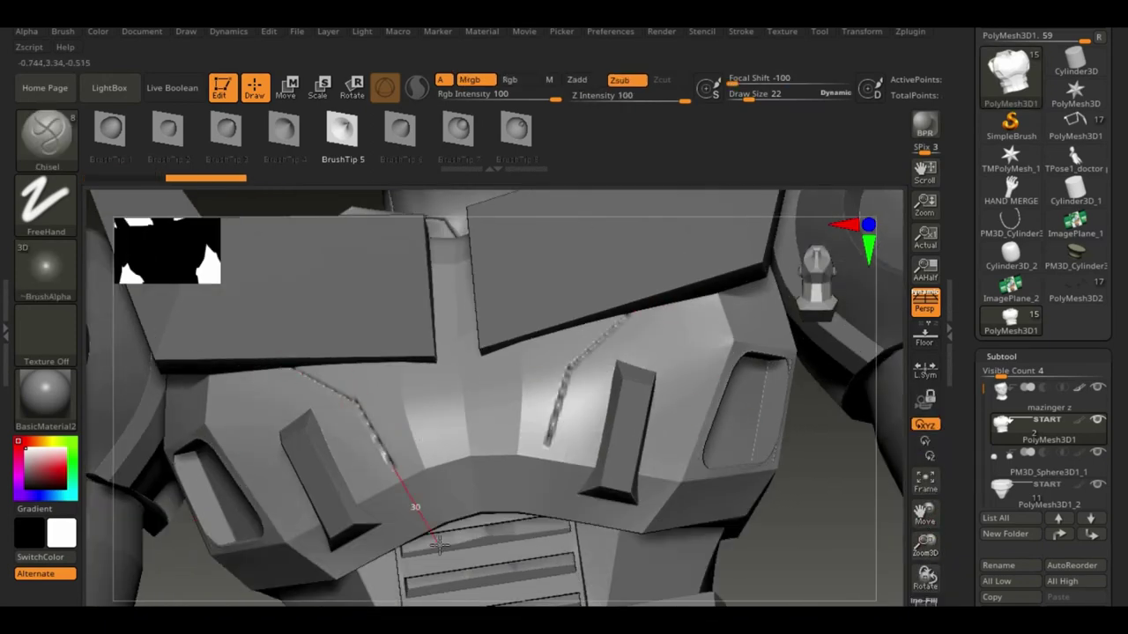
left_click_drag(379, 596, 379, 596, "shift")
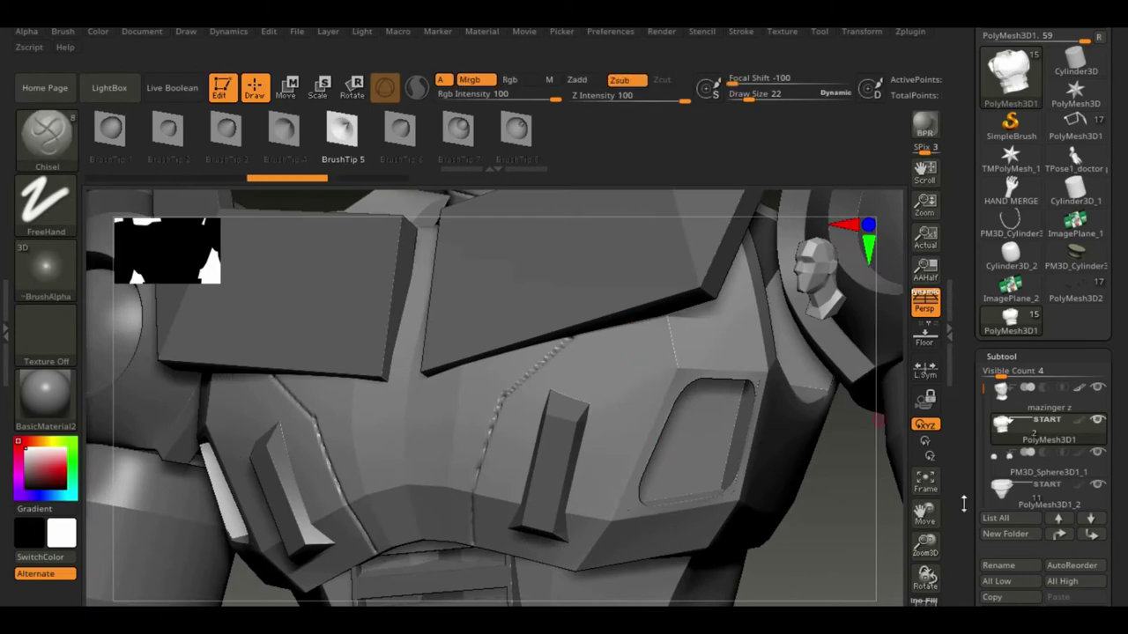
left_click(1013, 264)
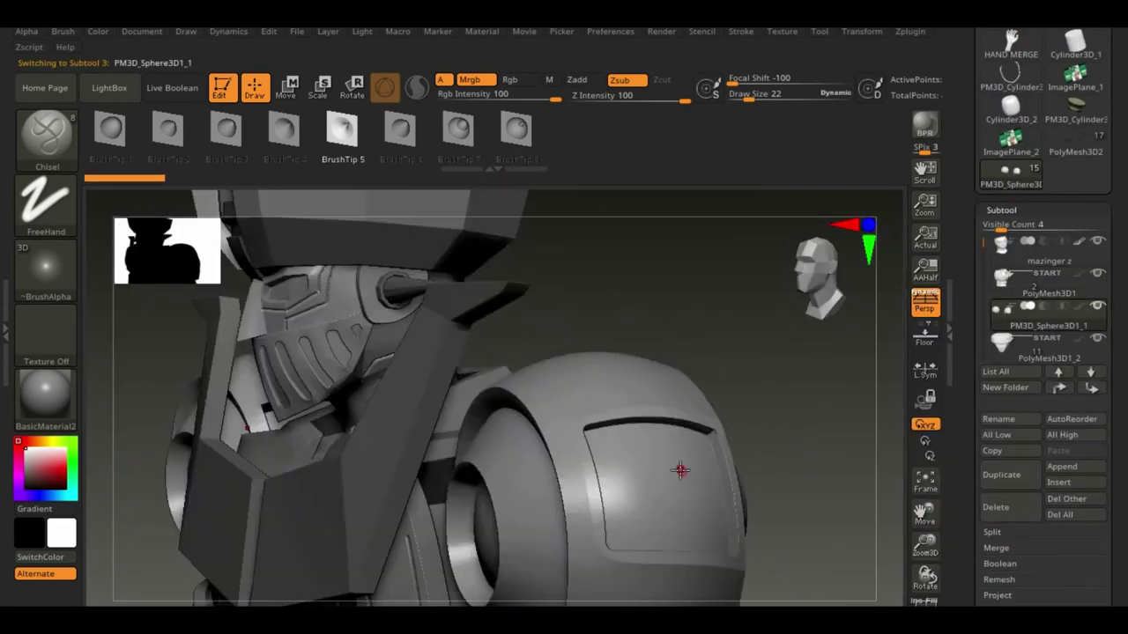
left_click_drag(592, 441, 779, 442, "ctrl+shift")
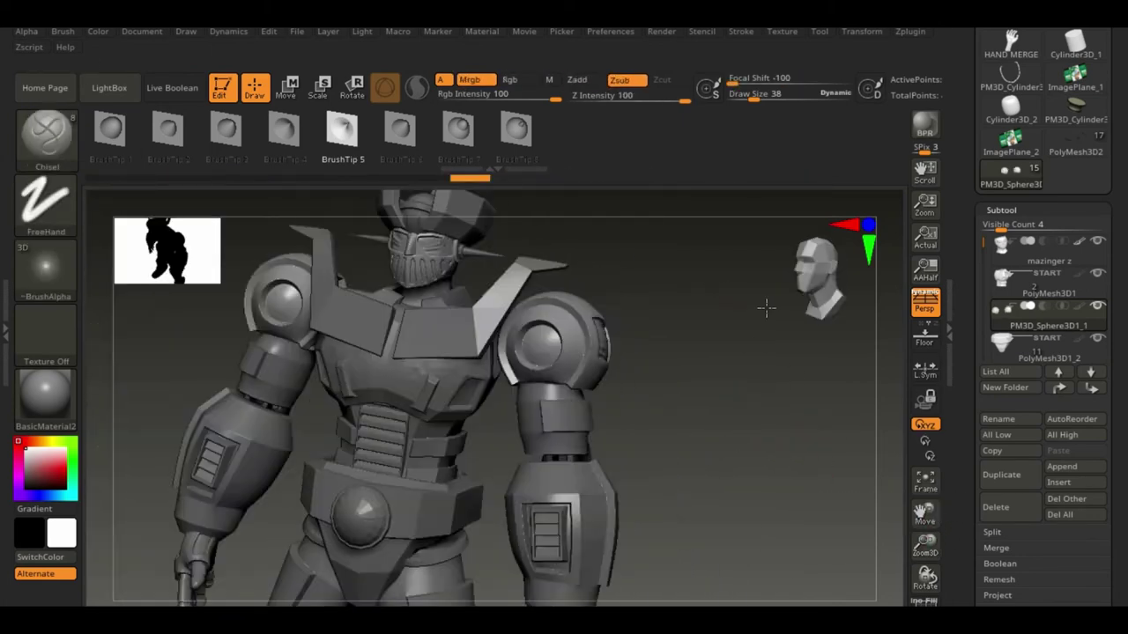
- Mask a perfect circle at the shoulder's centre and inflate it into a dome
left_click(46, 136, "ctrl")
left_click(465, 232)
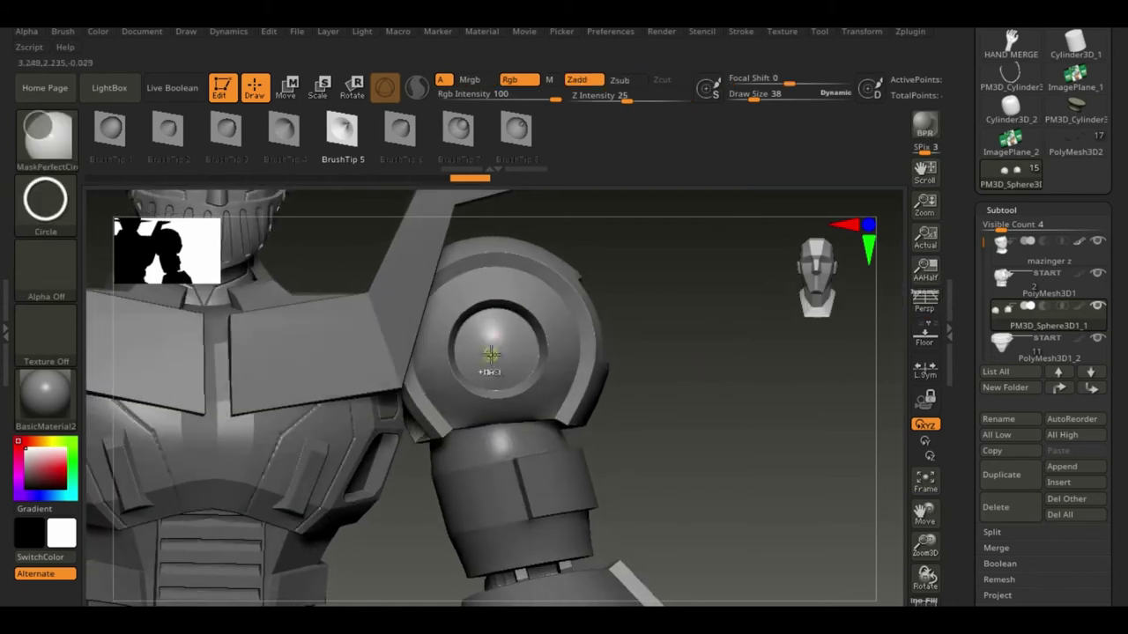
left_click_drag(573, 376, 566, 354, "ctrl")
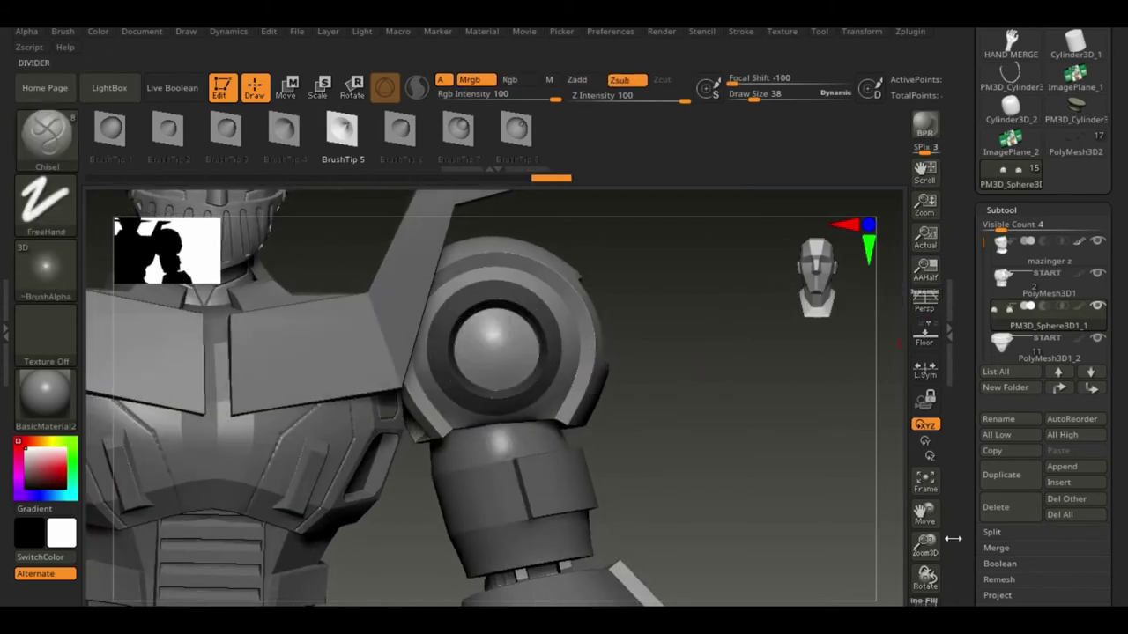
scroll(1072, 414, "down", 5)
left_click_drag(723, 379, 656, 318)
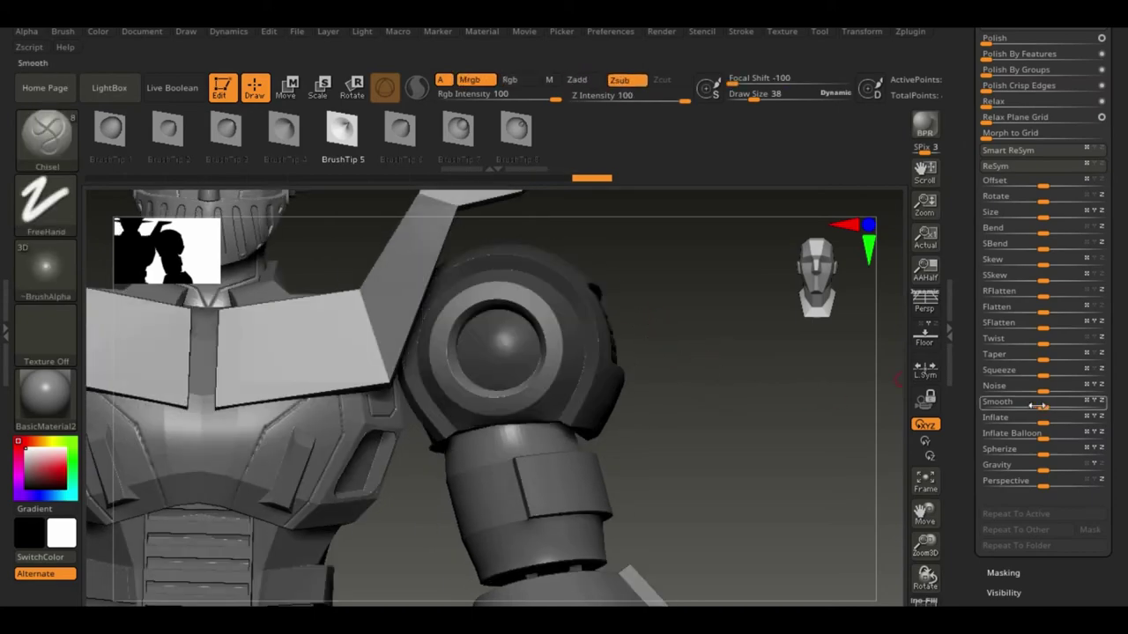
mouse_move(881, 414)
left_mouse_down()
mouse_move(767, 433)
mouse_move(851, 458)
mouse_move(892, 561)
left_mouse_up()
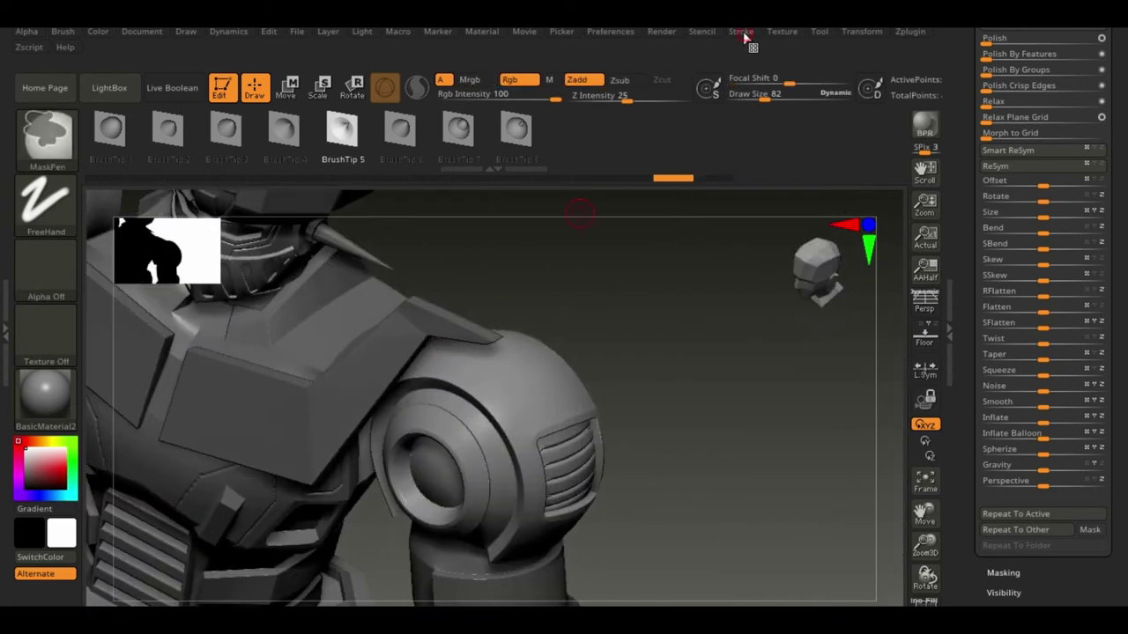
left_click(742, 35)
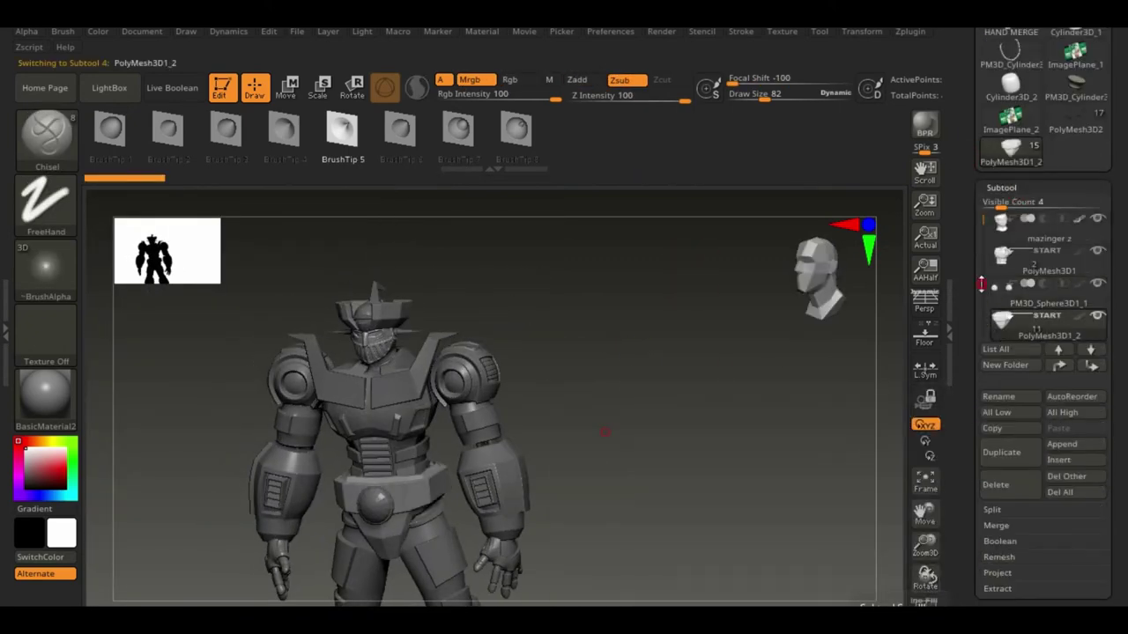
- Select the PM3D_Cylinder3D_6 thigh subtool and slice across its plates
left_click(1048, 291)
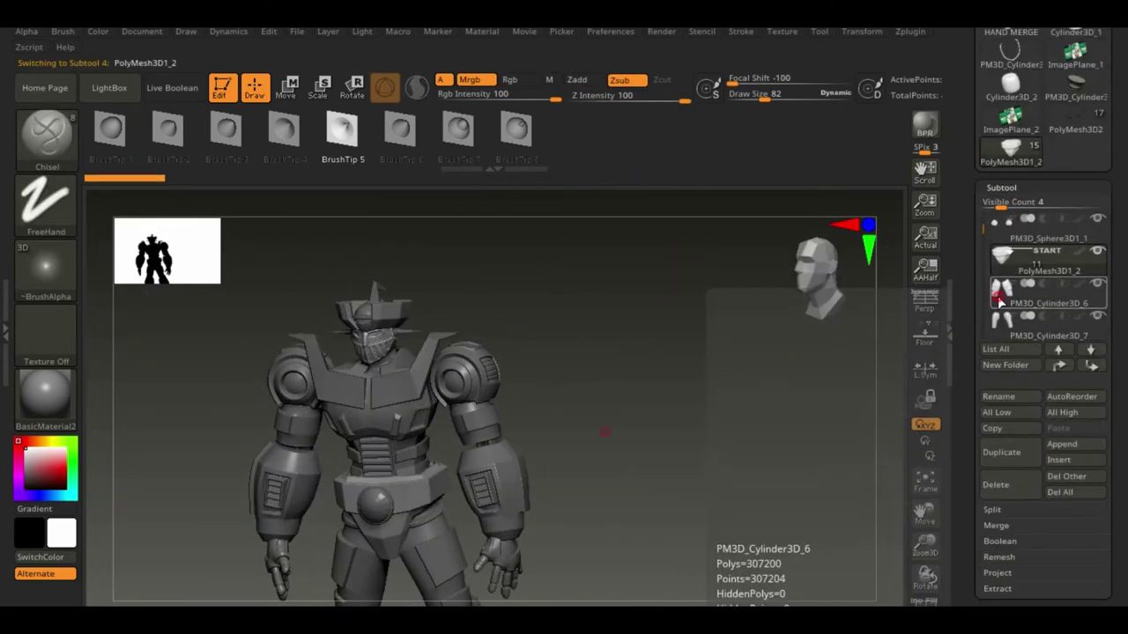
left_click_drag(925, 511, 925, 423)
left_click_drag(454, 298, 437, 352)
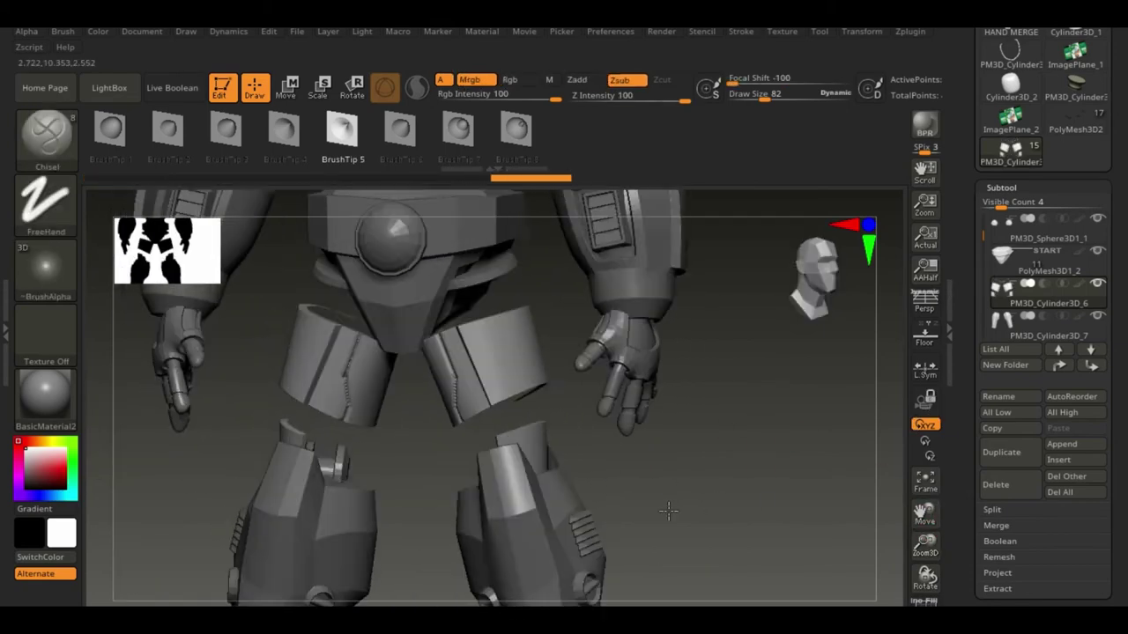
left_click_drag(355, 334, 496, 279, "ctrl+shift")
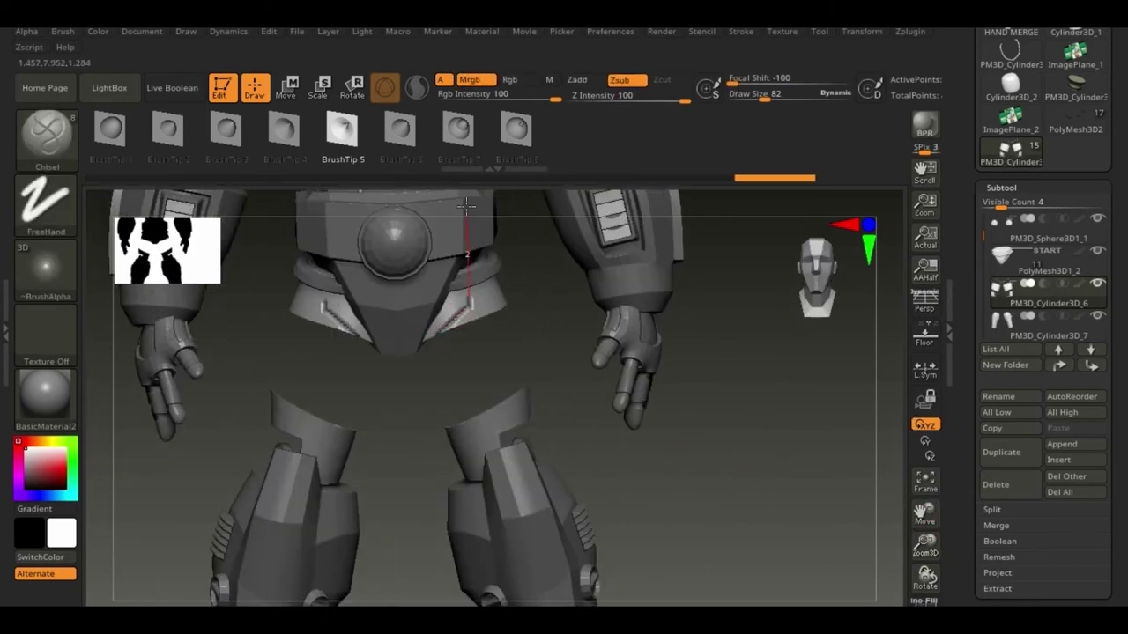
left_click(756, 408, "ctrl+shift")
- Solo the leg piece and switch to the MaskPen brush
left_click_drag(755, 408, 473, 319)
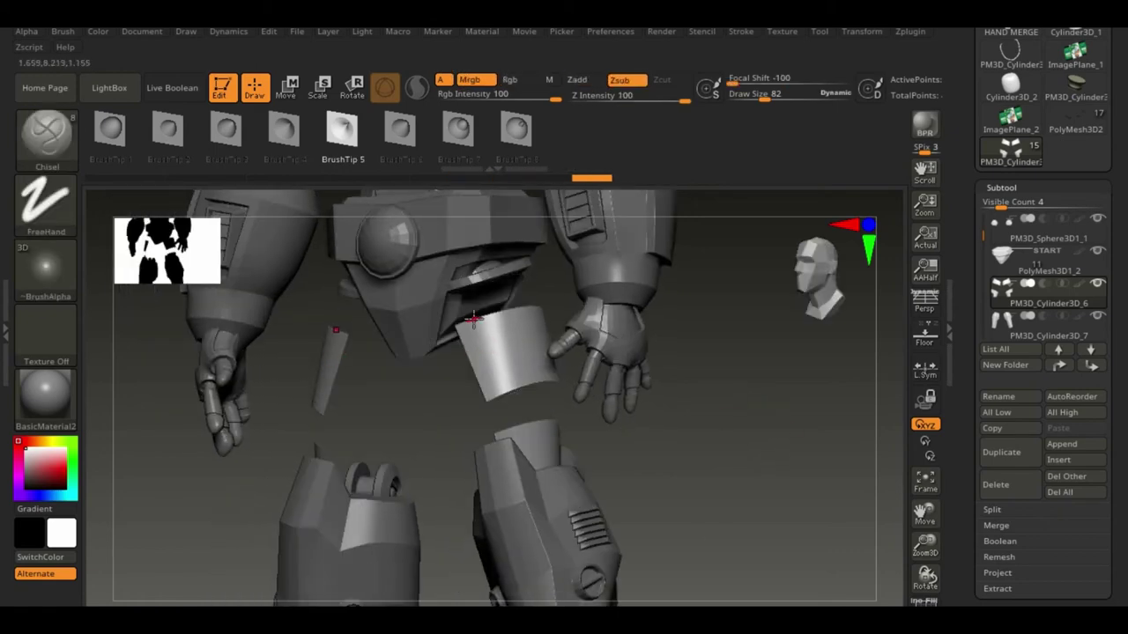
left_click_drag(522, 364, 656, 360)
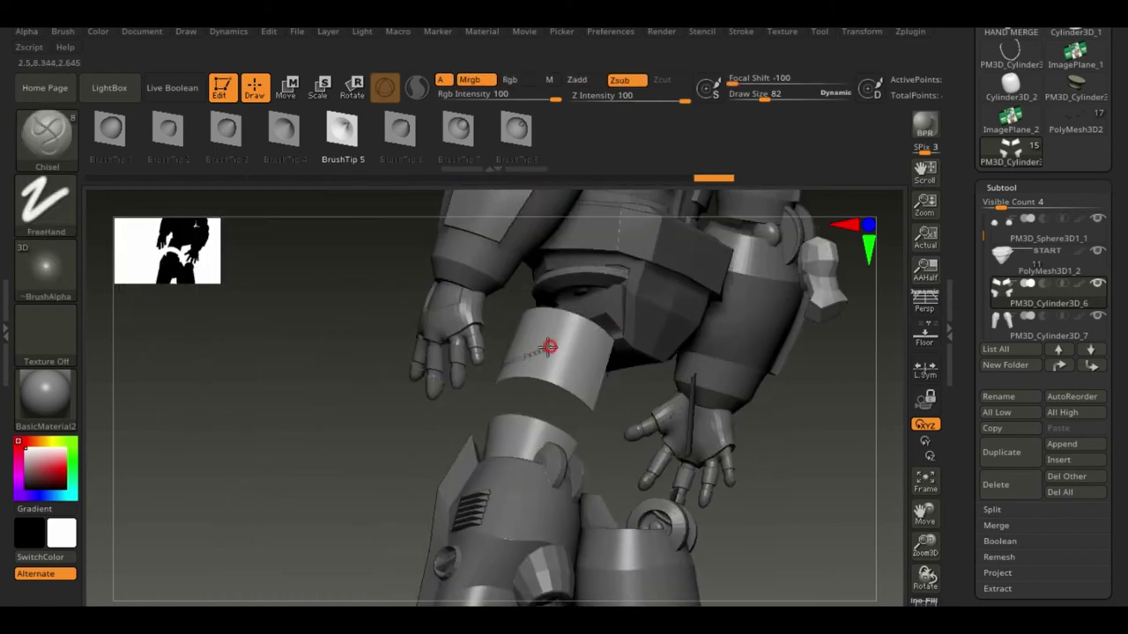
mouse_move(548, 346)
left_mouse_down()
mouse_move(403, 433)
mouse_move(755, 411)
mouse_move(728, 466)
left_mouse_up()
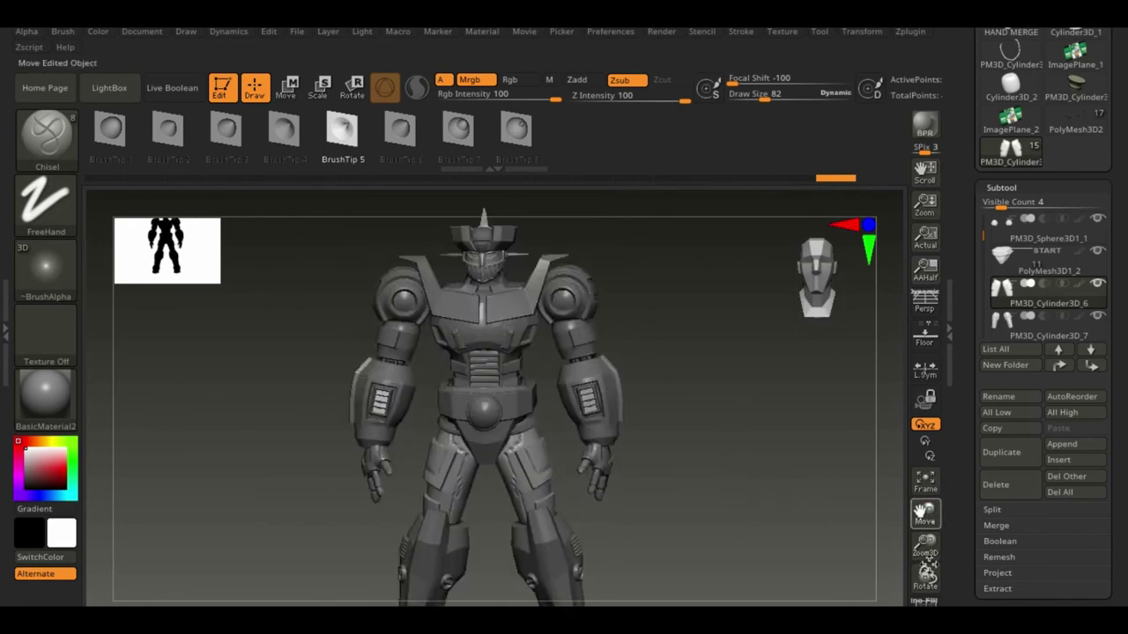
key("space")
left_click(878, 353)
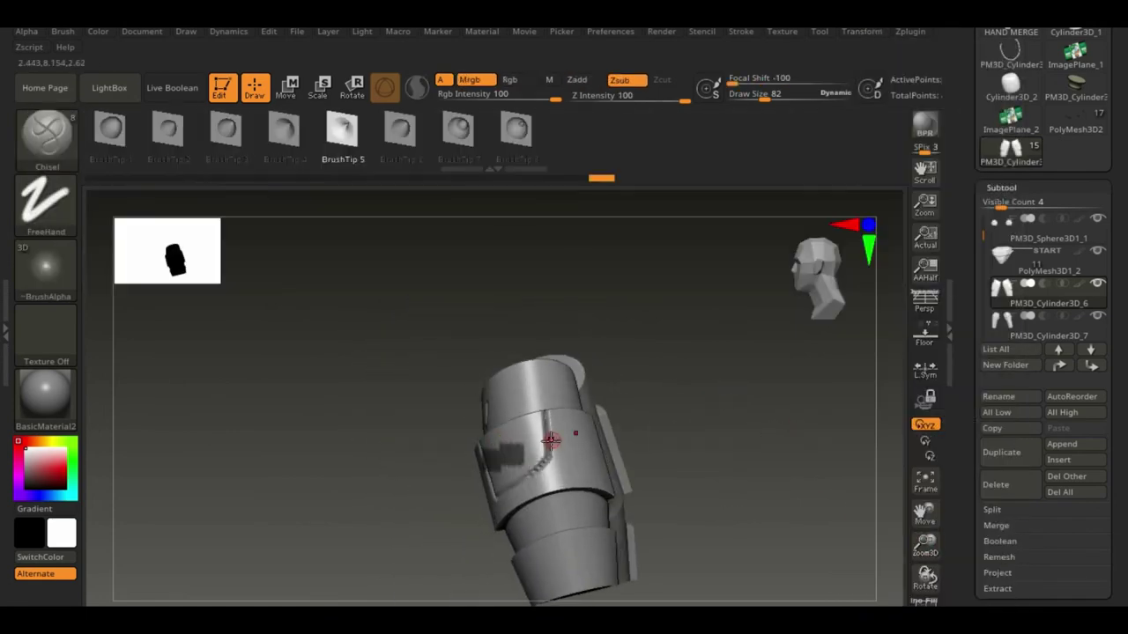
left_click_drag(504, 449, 781, 395)
key("b")
key("m")
key("p")
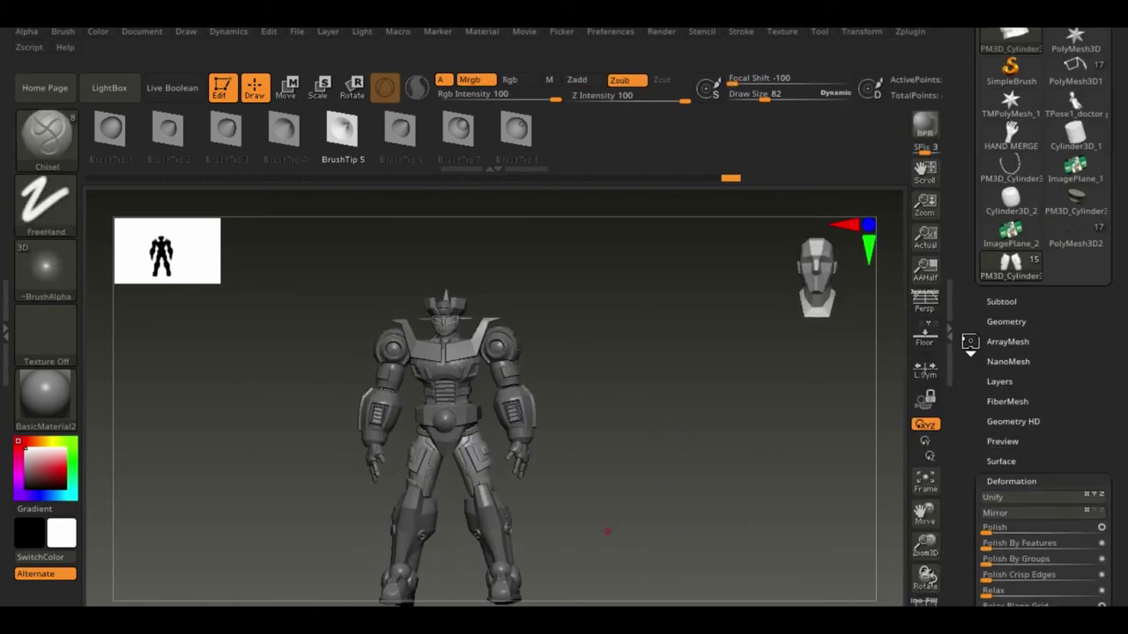
- Carve vertical grooves down both lower-leg pieces
left_click_drag(768, 545, 667, 429)
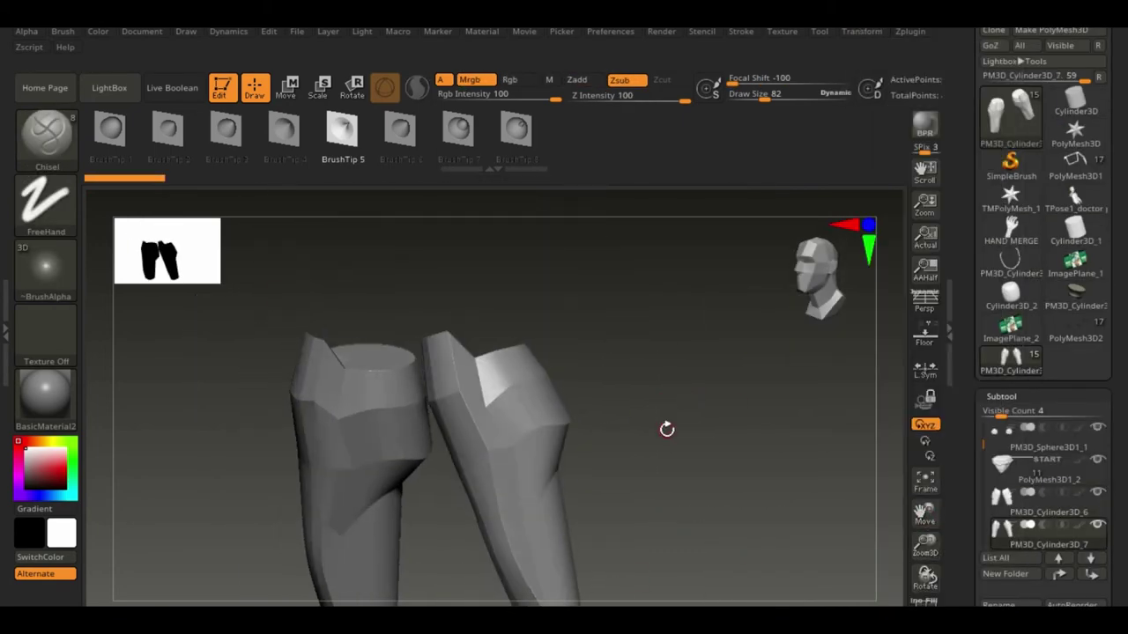
left_click_drag(526, 577, 485, 360)
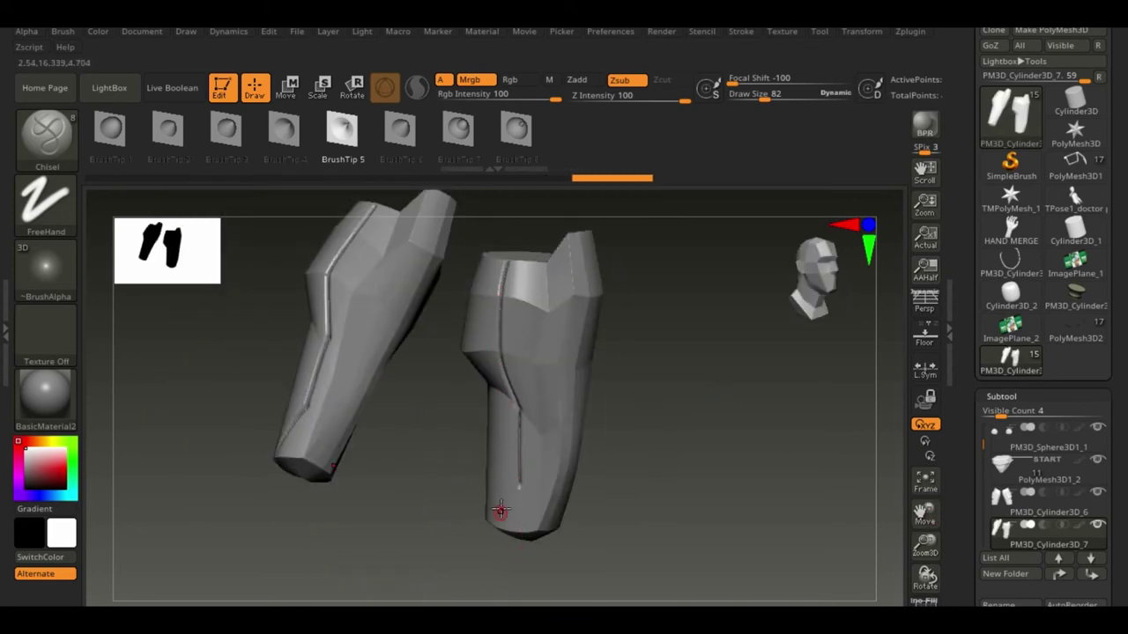
mouse_move(500, 511)
left_mouse_down()
mouse_move(713, 453)
mouse_move(617, 396)
left_mouse_up()
left_click_drag(537, 268, 525, 363)
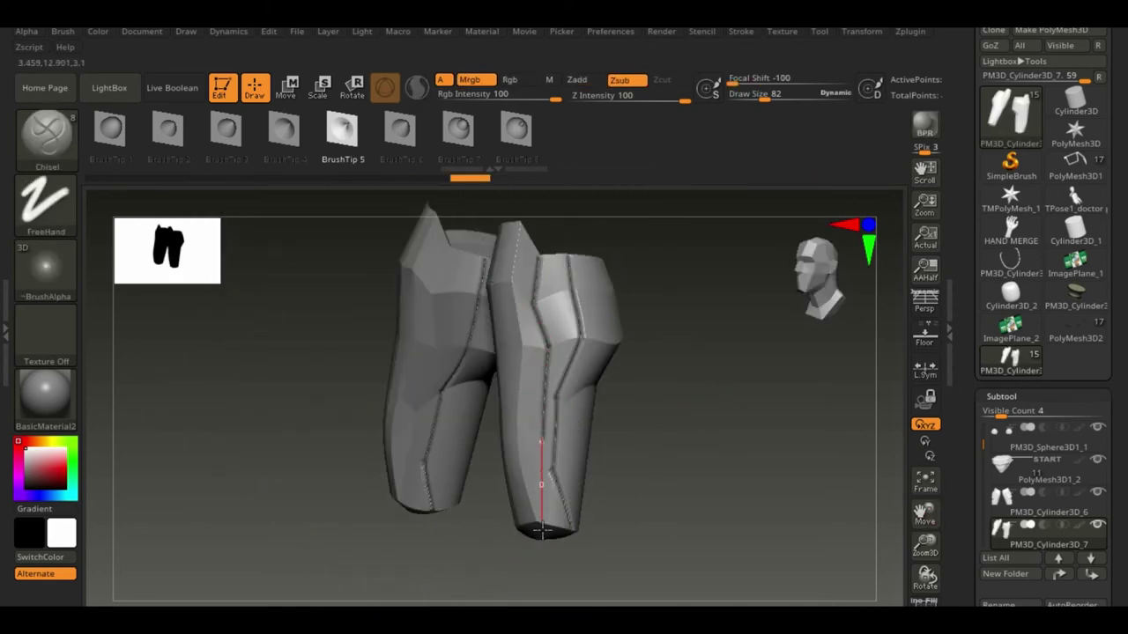
mouse_move(541, 532)
left_mouse_down()
mouse_move(642, 390)
mouse_move(511, 253)
left_mouse_up()
left_click_drag(511, 253, 529, 315)
left_click_drag(504, 417, 524, 384)
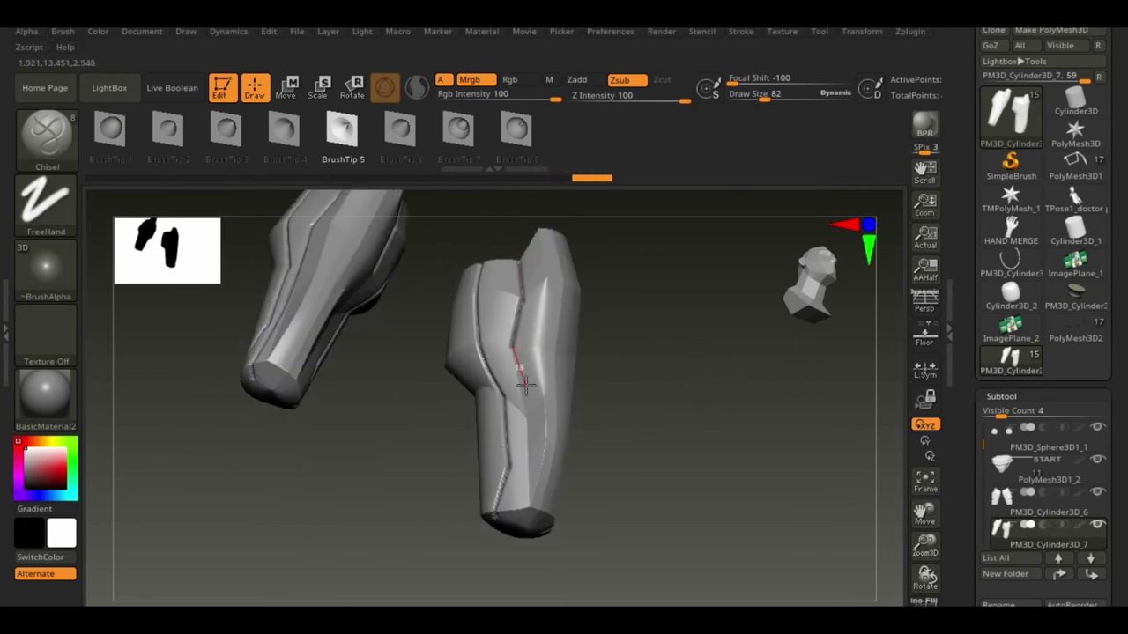
- Inflate the rectangular inserts along the shins with Deformation > Inflate
mouse_move(527, 522)
left_mouse_down()
mouse_move(670, 353)
mouse_move(654, 324)
left_mouse_up()
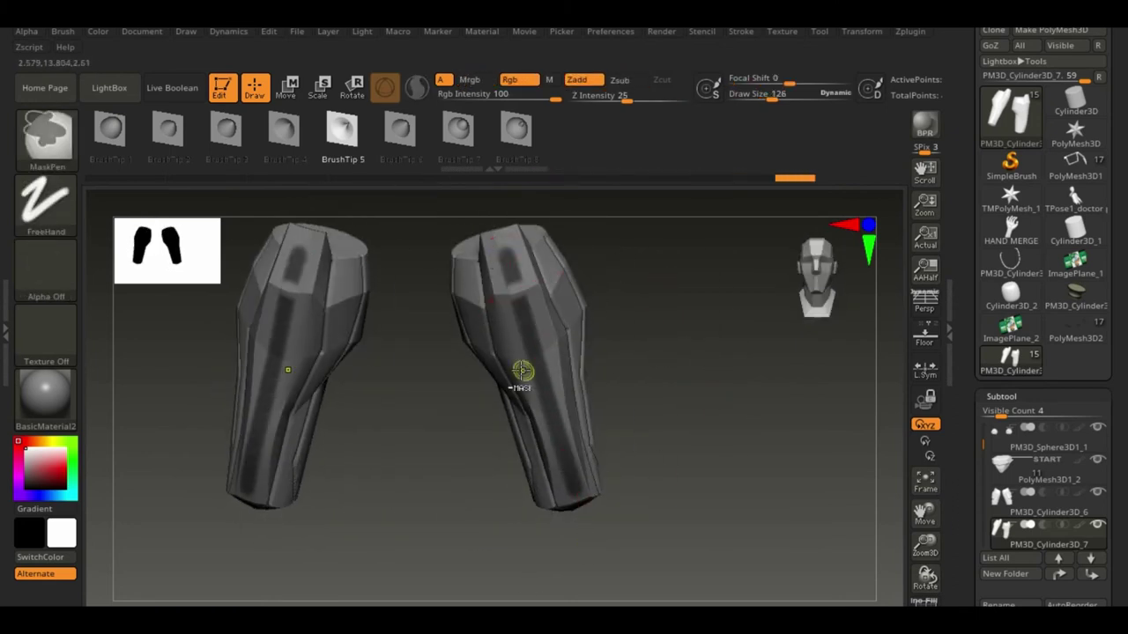
left_click_drag(652, 422, 693, 282)
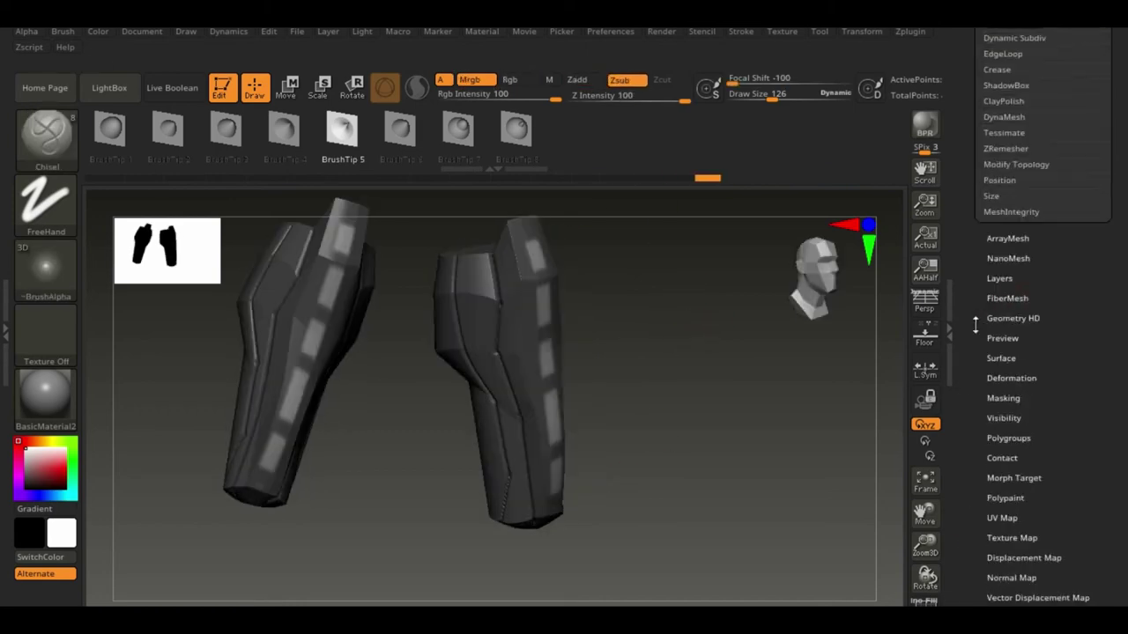
left_click(1007, 377)
left_click_drag(1007, 479, 755, 471)
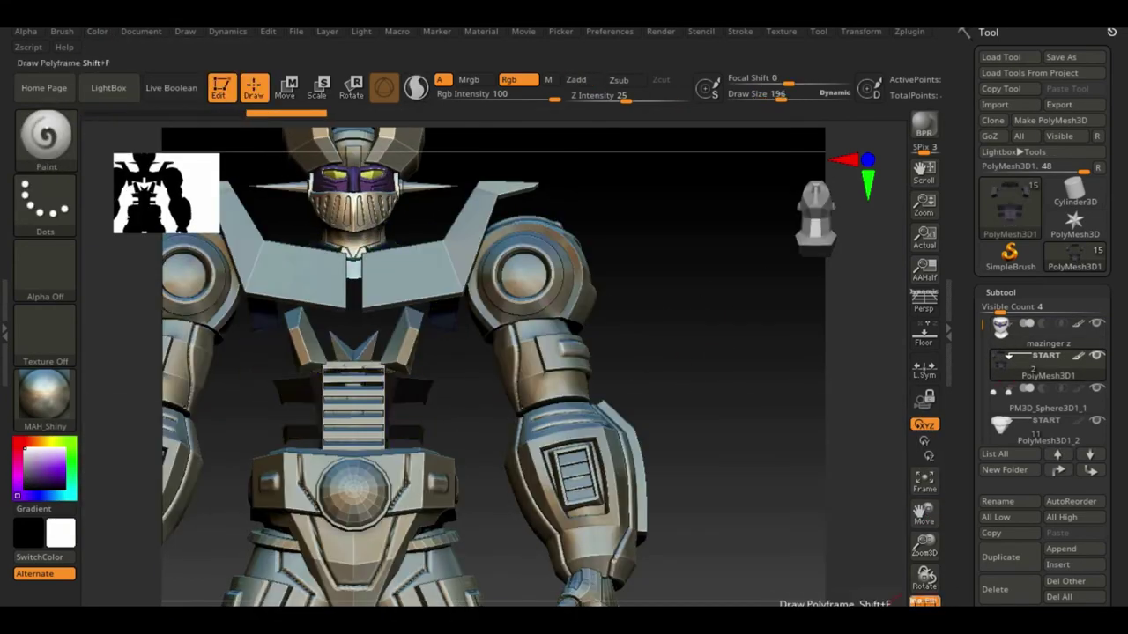
- Select the PM3D_Sphere3D1_1 subtool for painting and bring the head into view
mouse_move(439, 409)
left_mouse_down()
mouse_move(512, 413)
mouse_move(484, 436)
left_mouse_up()
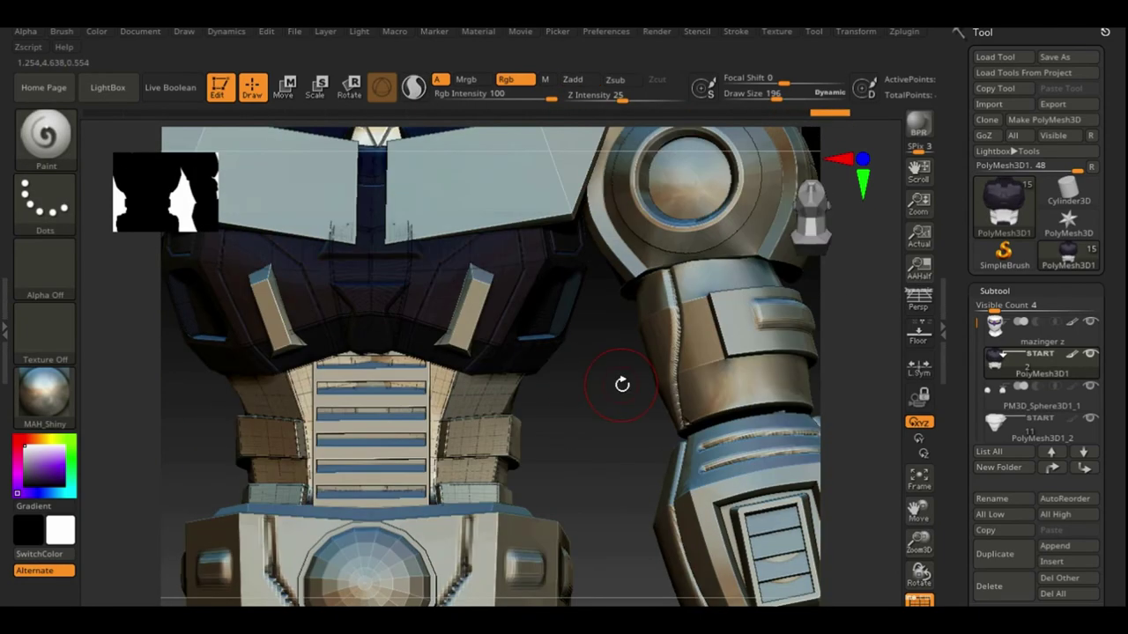
left_click(616, 385, "alt")
left_click_drag(830, 324, 689, 368, "alt")
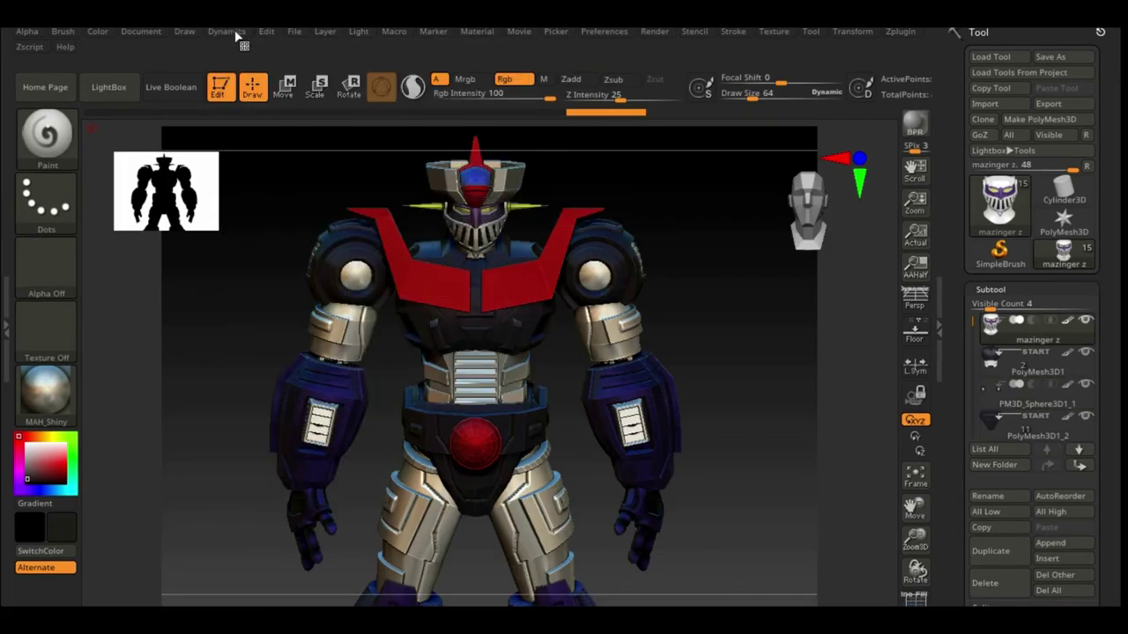
- Raise the BPR render detail from 3 to 4 and turn on ambient occlusion with its settings shown
left_click(358, 30)
left_click(655, 31)
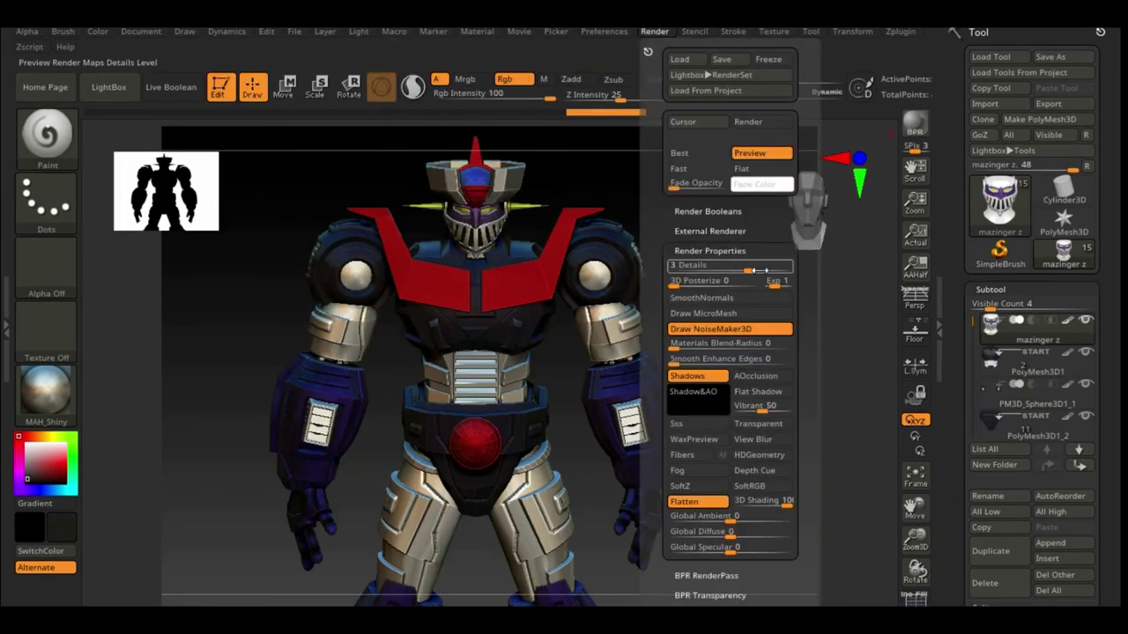
left_click_drag(762, 271, 784, 270)
left_click(754, 377)
scroll(705, 339, "down", 5)
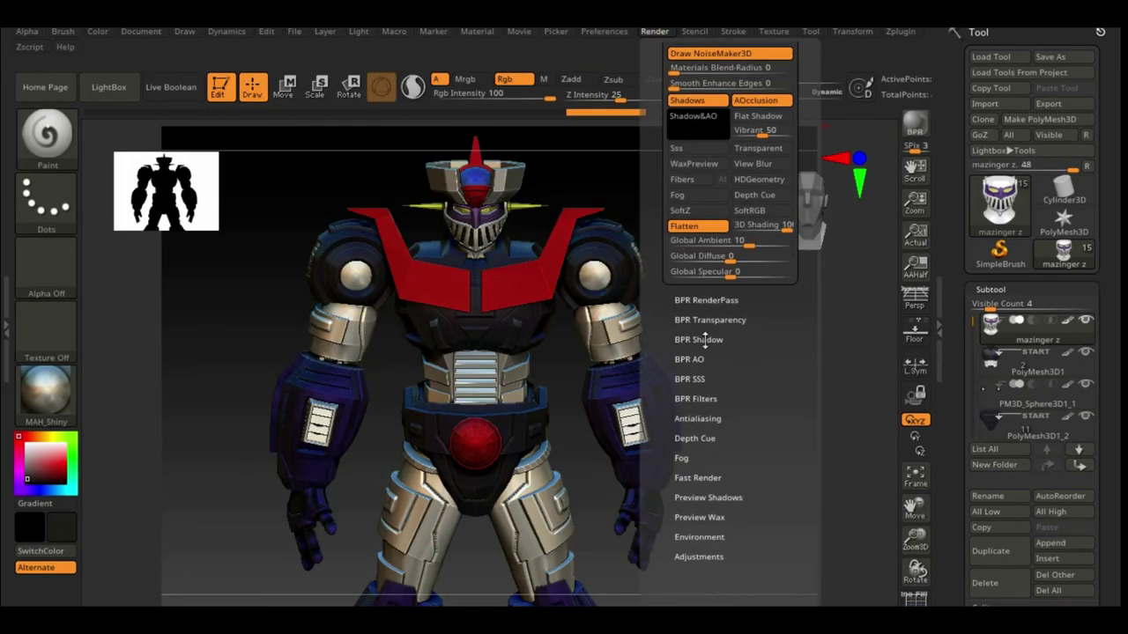
left_click(689, 360)
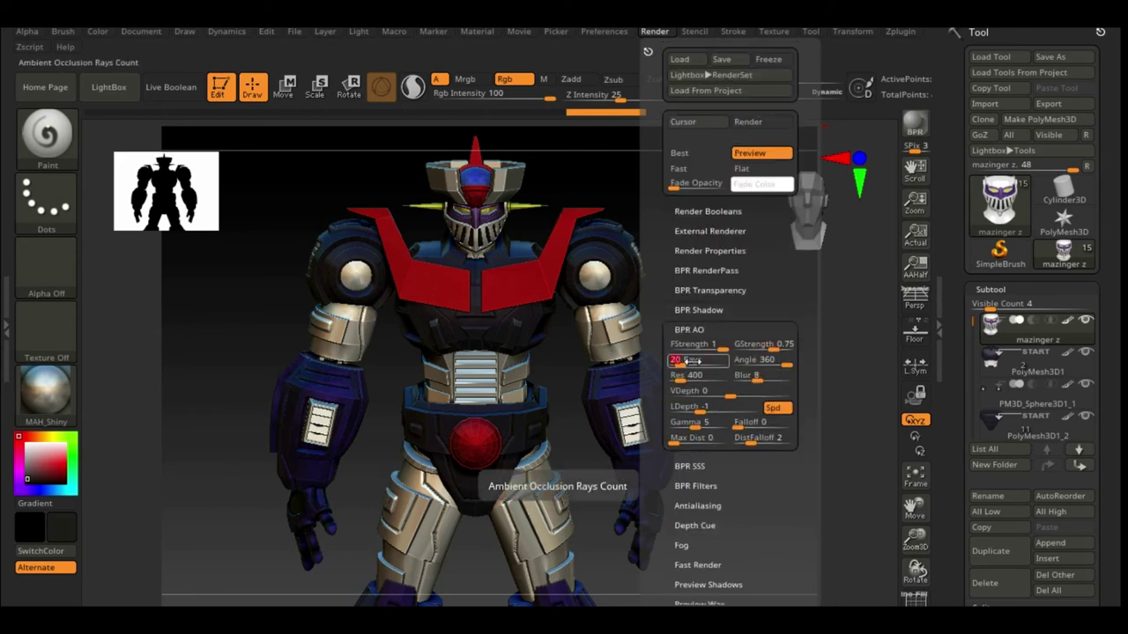
- Run a BPR render and show the robot in plain grey StartupMaterial without paint
left_click(914, 123)
left_click(655, 31)
left_click(705, 271)
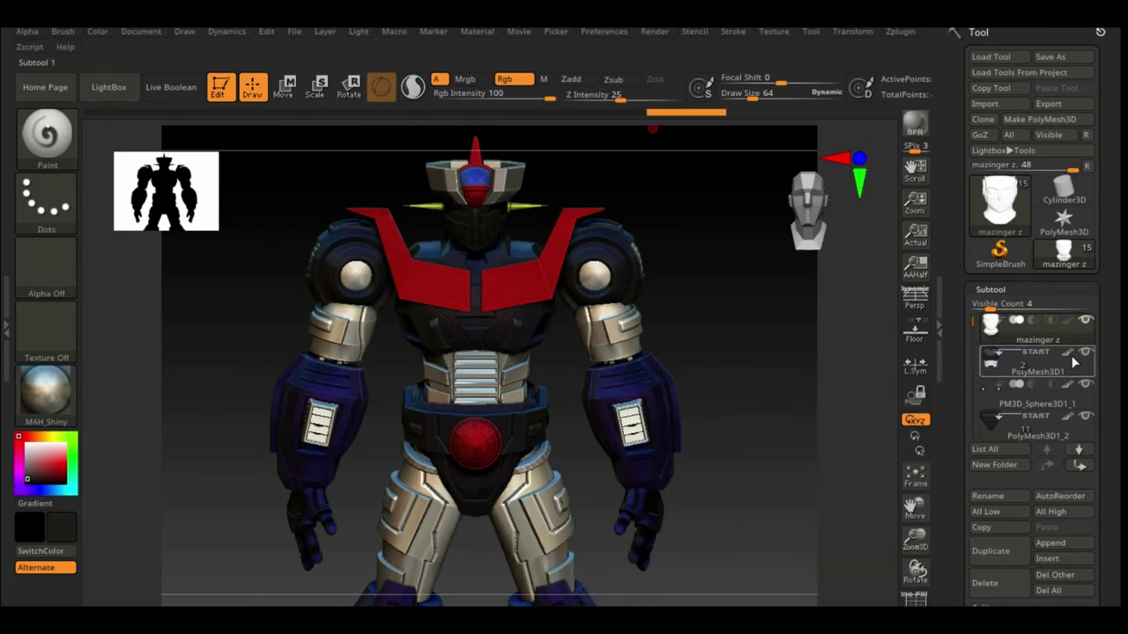
left_click_drag(973, 324, 972, 408)
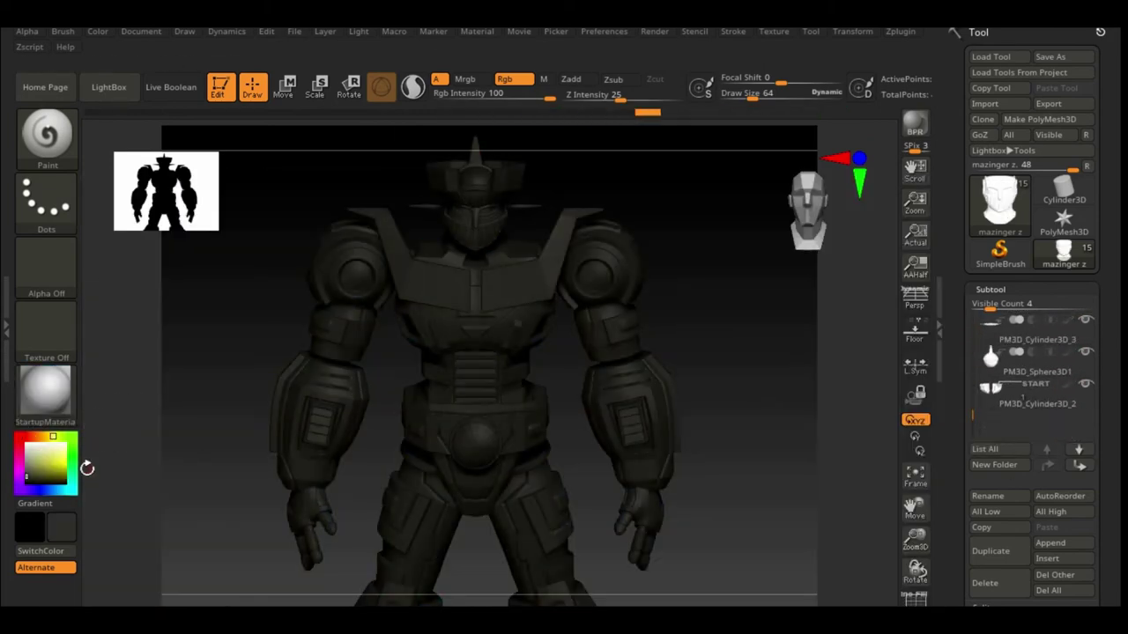
- Render the grey robot with BPR and switch it to the Outline material
left_click(915, 123)
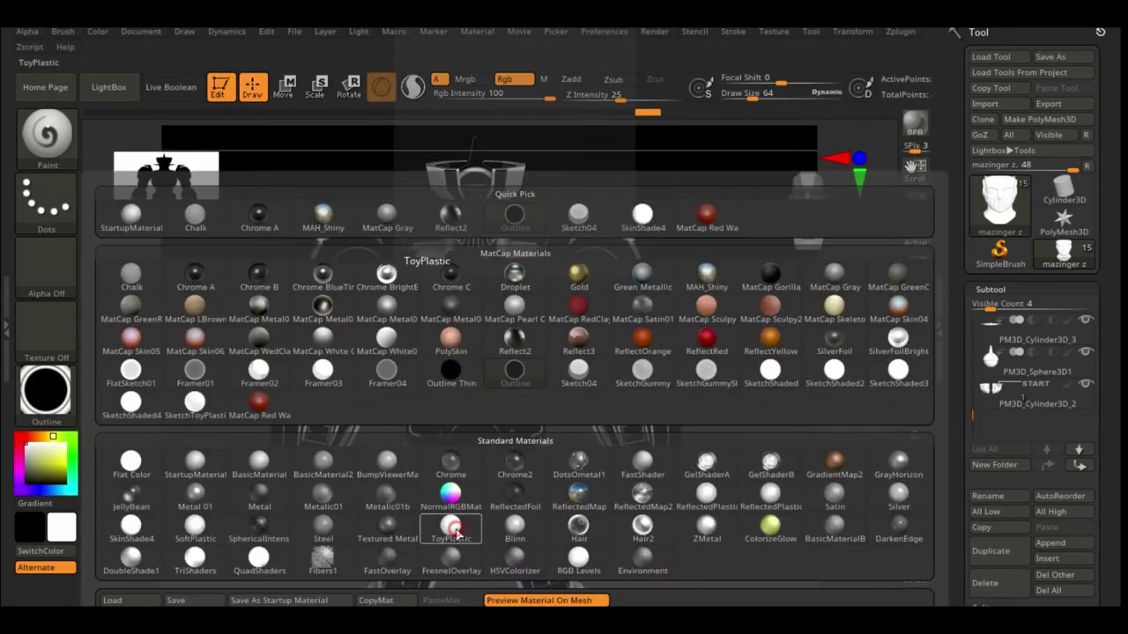
left_click(454, 531)
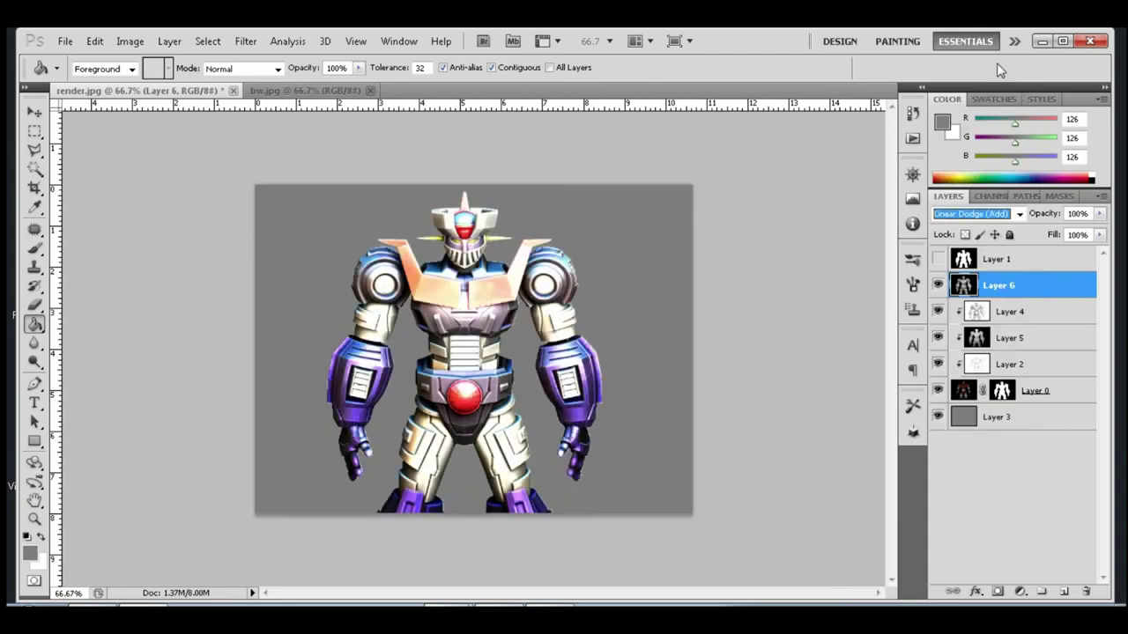
- Set Layer 6 to Soft Light and Layer 7 to Linear Dodge at 72% fill with a layer mask
key("Down")
key("Down")
key("Down")
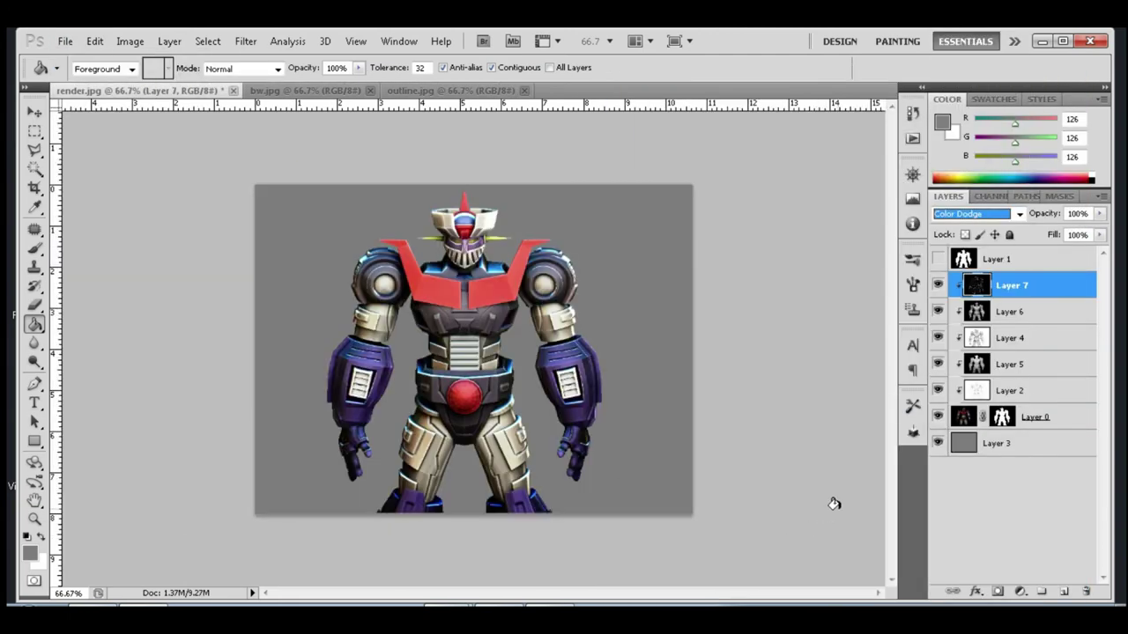
key("Down")
left_click_drag(1099, 234, 1066, 253)
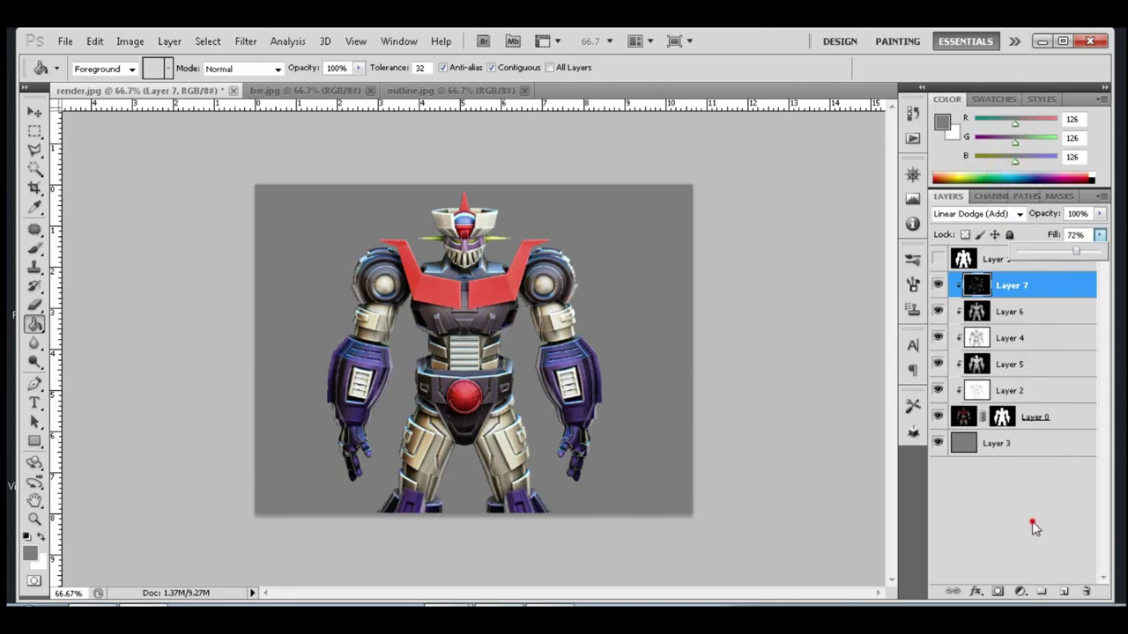
scroll(483, 351, "up", 3, "alt")
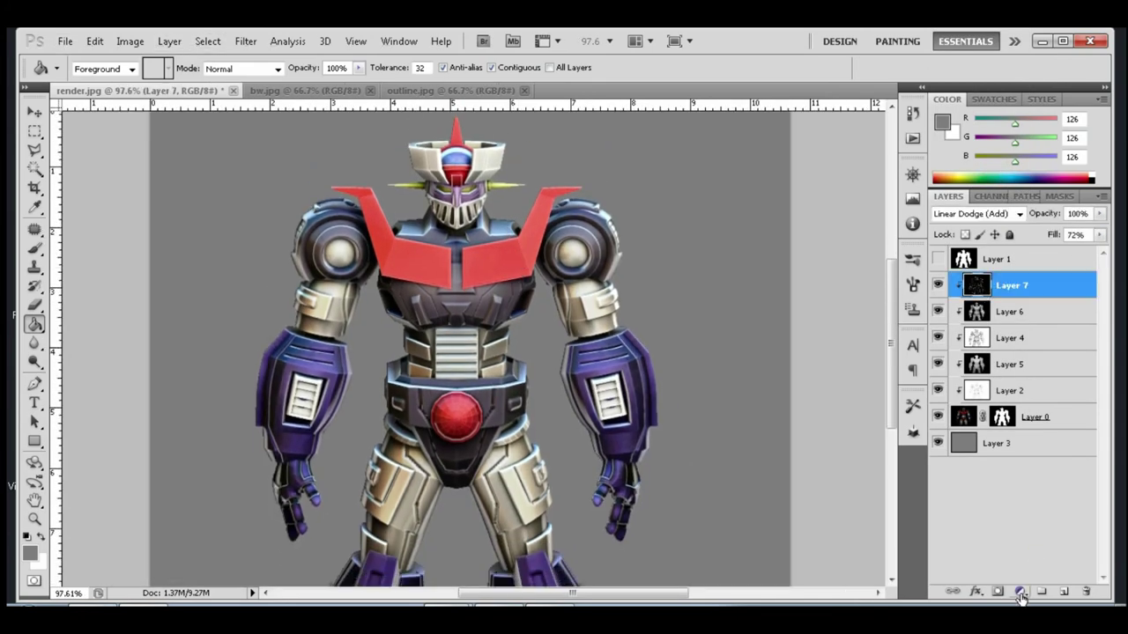
left_click(1020, 594)
key("b")
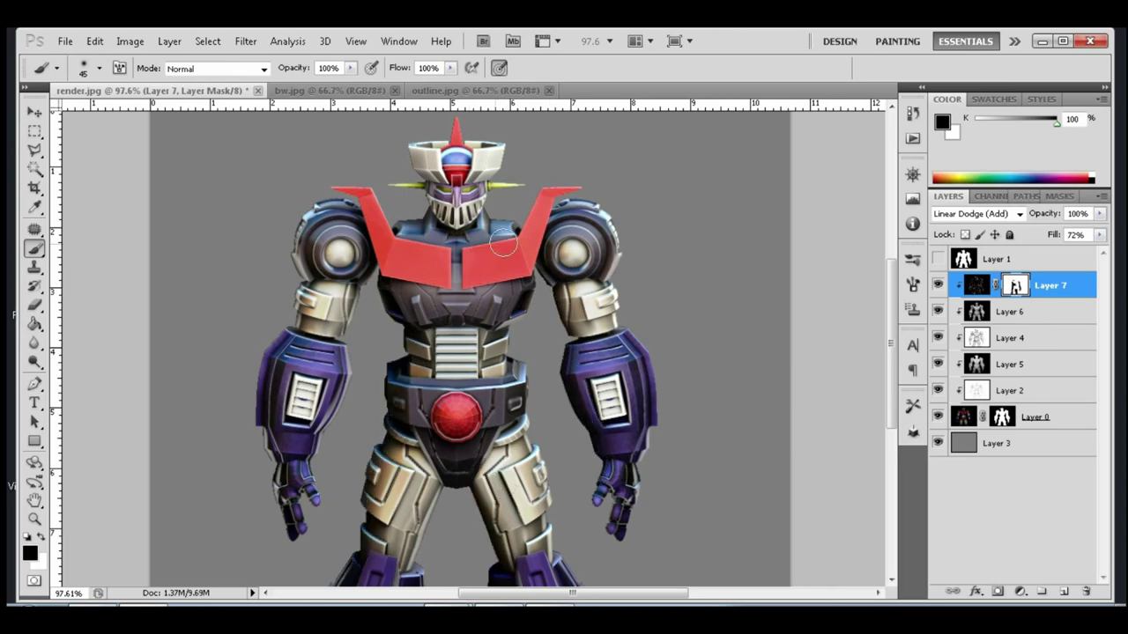
key("z")
left_click_drag(494, 247, 546, 247)
left_click_drag(511, 316, 466, 315, "alt")
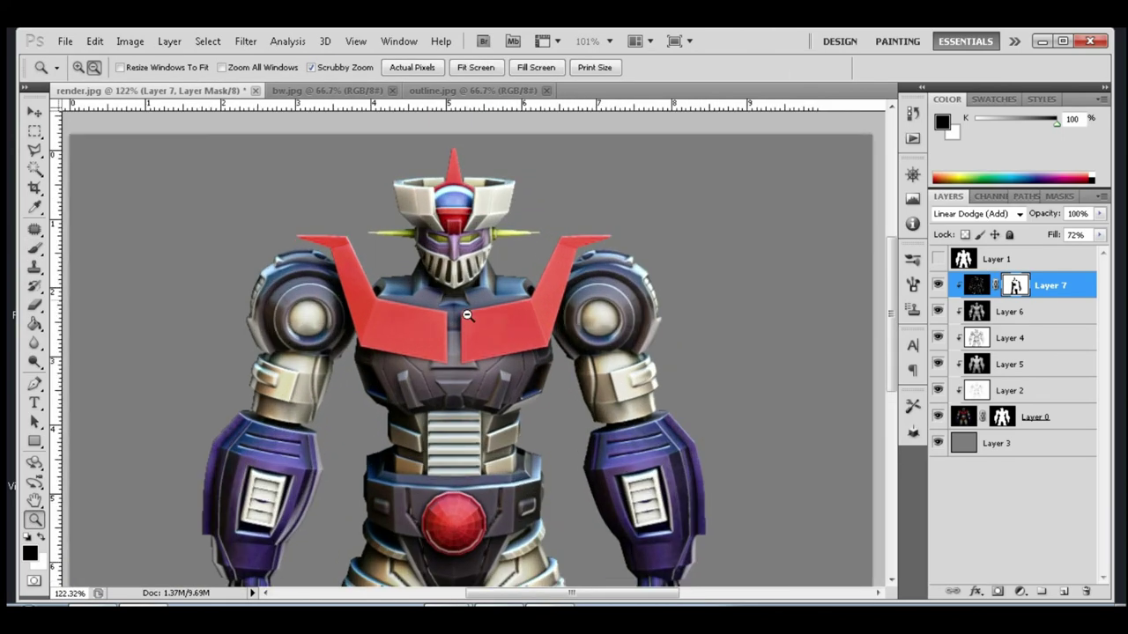
- Open reflect.jpg and paste the whole image into the composite as Layer 8
left_click(66, 40)
left_click(88, 74)
double_click(820, 239)
key("ctrl+a")
key("ctrl+c")
left_click(141, 91)
key("ctrl+v")
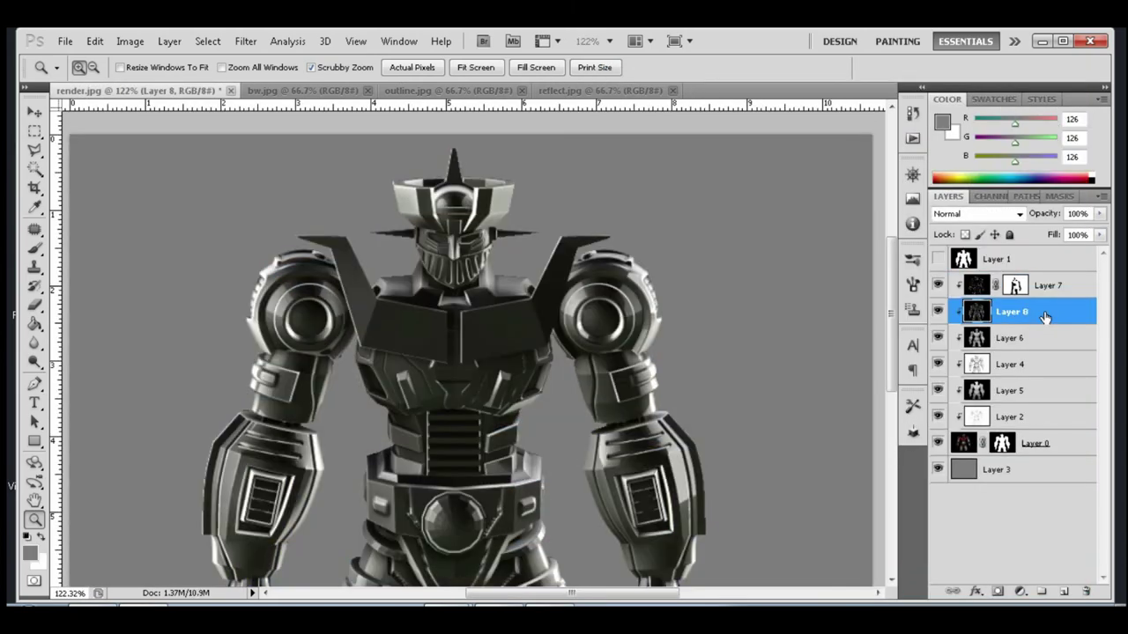
- Set Layer 8 to Color Dodge, adjust its fill, and zoom in on the robot's head
left_click(978, 213)
left_click(986, 160)
left_click(1100, 234)
scroll(471, 348, "down", 3)
mouse_move(1101, 254)
left_mouse_down()
mouse_move(1066, 254)
mouse_move(1100, 254)
left_mouse_up()
key("ctrl+minus")
mouse_move(493, 176)
left_mouse_down()
mouse_move(590, 124)
mouse_move(287, 282)
left_mouse_up()
key("ctrl+o")
- Open shine.jpg and sketch.jpg and bring them into the render.jpg composite
scroll(881, 264, "down", 1)
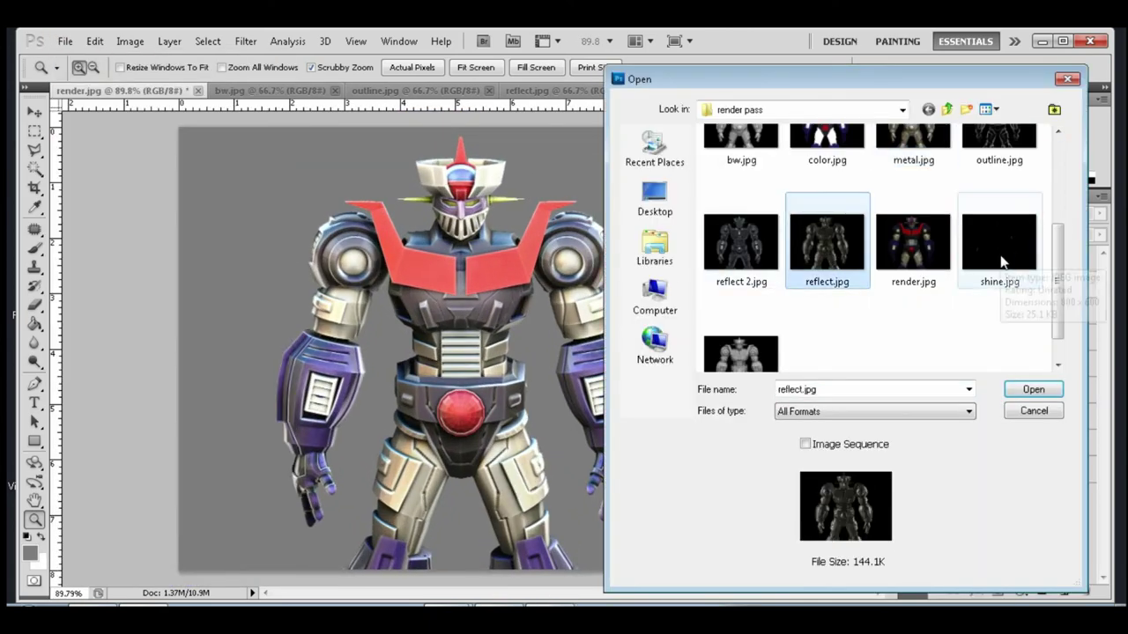
double_click(1000, 247)
left_click(1000, 159)
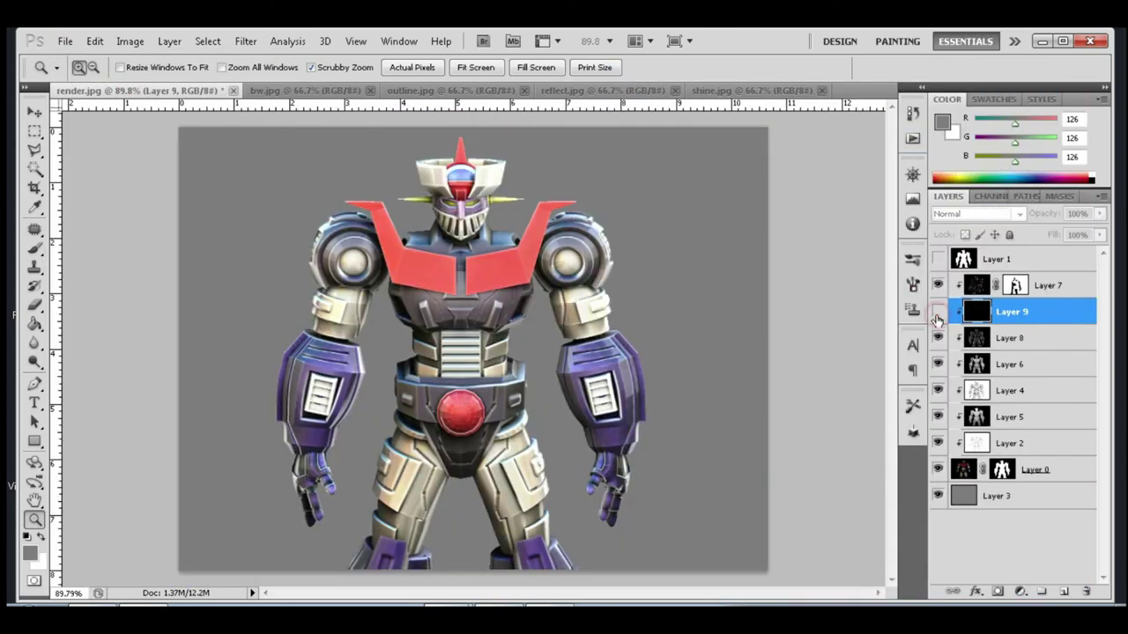
key("ctrl+o")
scroll(793, 317, "down", 2)
double_click(675, 322)
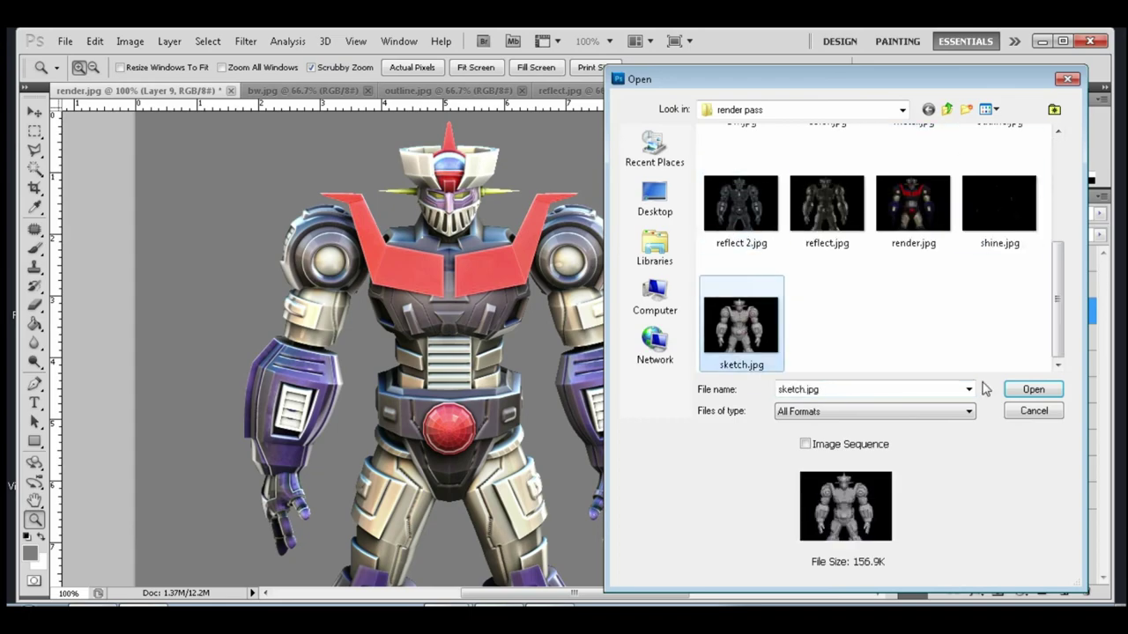
left_click(100, 94)
- Set the sketch layer to Hard Light with fill lowered to 34%
left_click(976, 214)
left_click(969, 305)
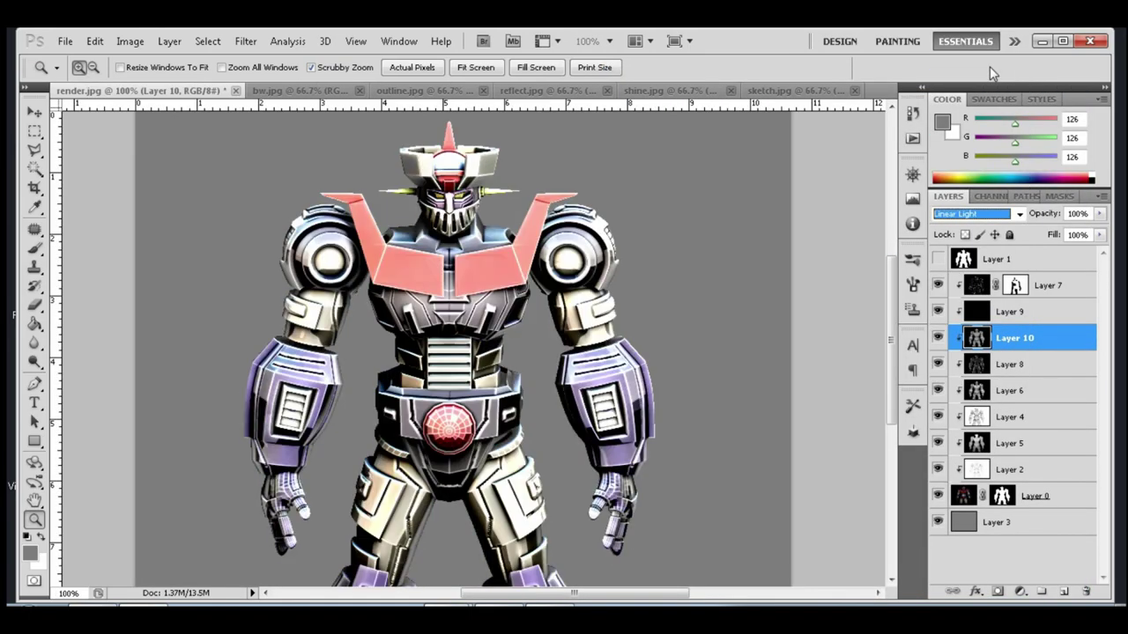
left_click(1100, 235)
left_click_drag(1075, 251, 1047, 251)
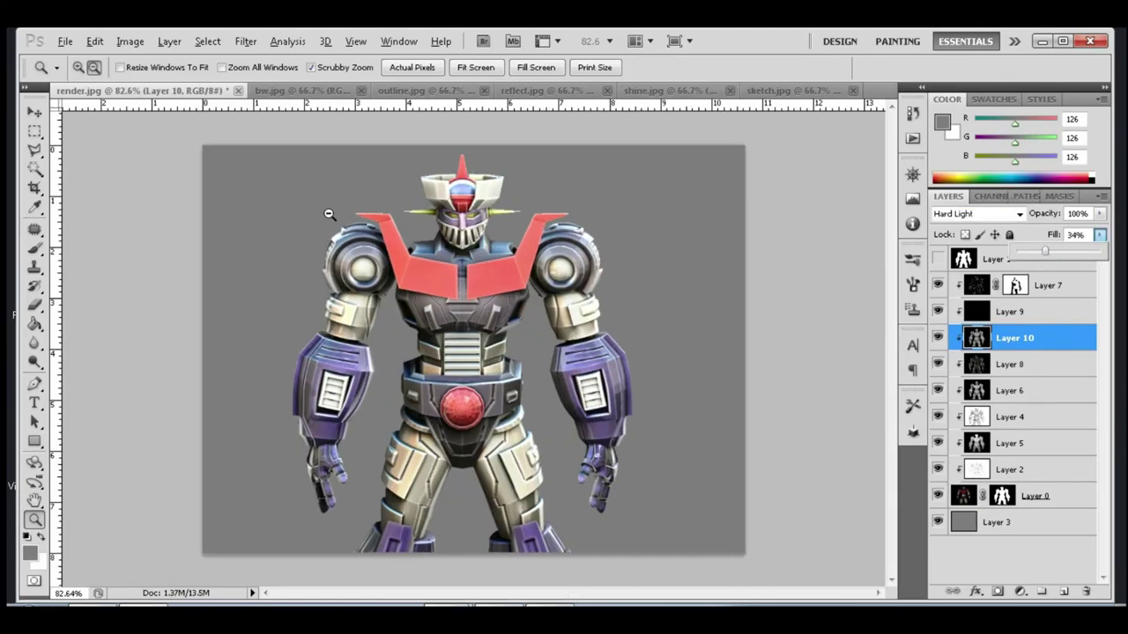
left_click_drag(327, 214, 484, 179)
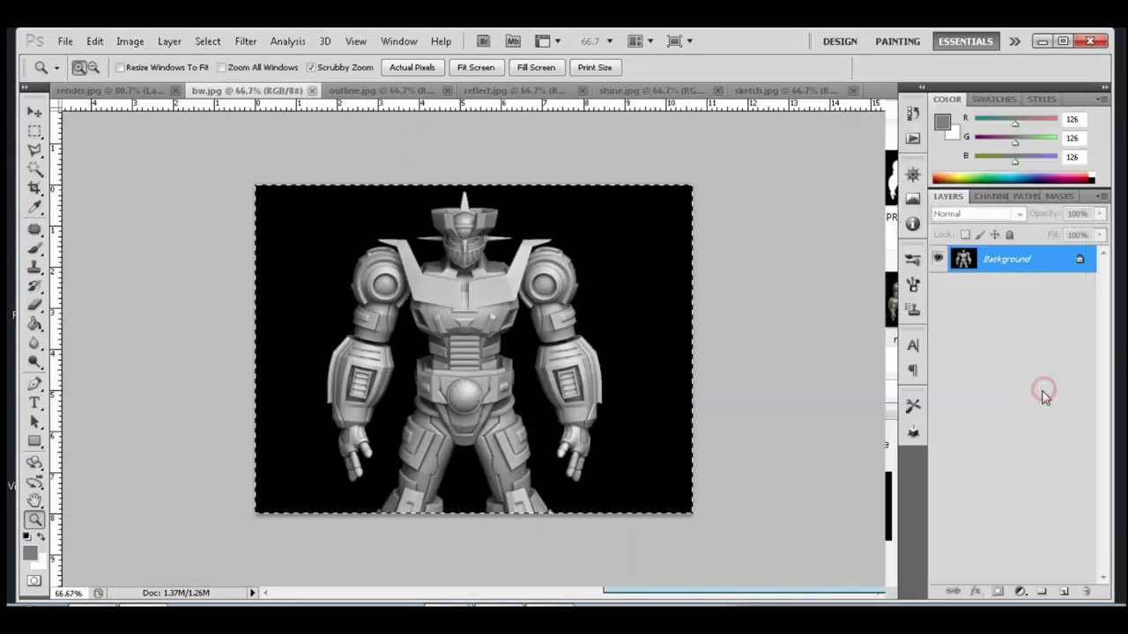
- Set the metal layer to Hard Light at 54% fill and raise the sketch layer to 46%
left_click(83, 95)
left_click(974, 213)
left_click(944, 219)
key("Down")
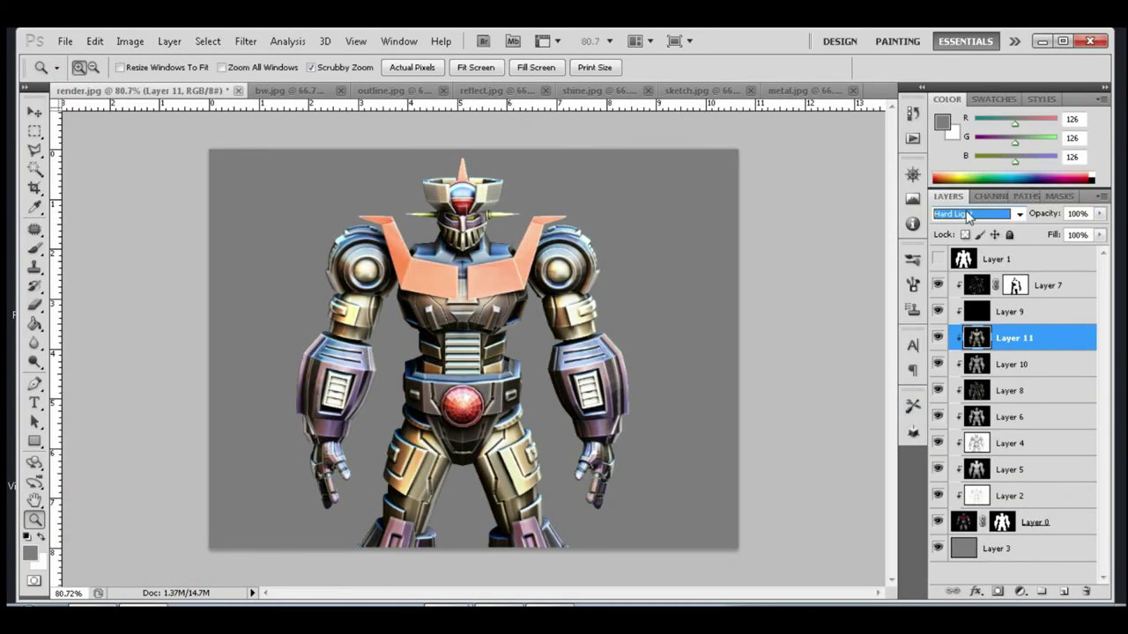
key("Down")
left_click_drag(1100, 234, 1058, 251)
key("alt+bracketleft")
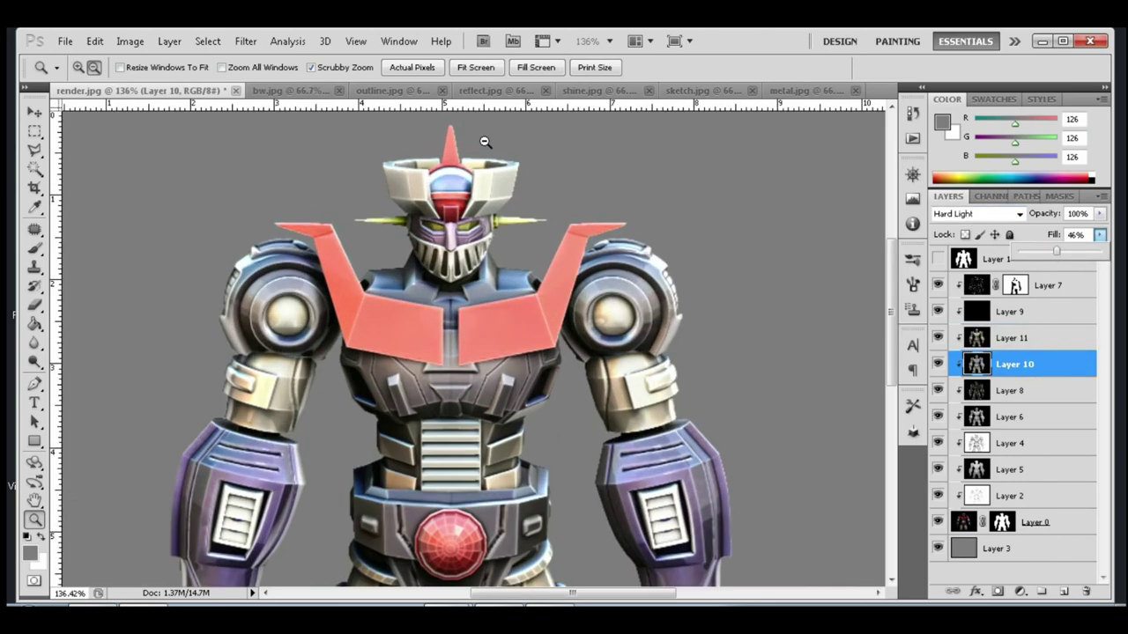
left_click_drag(474, 352, 651, 283, "alt")
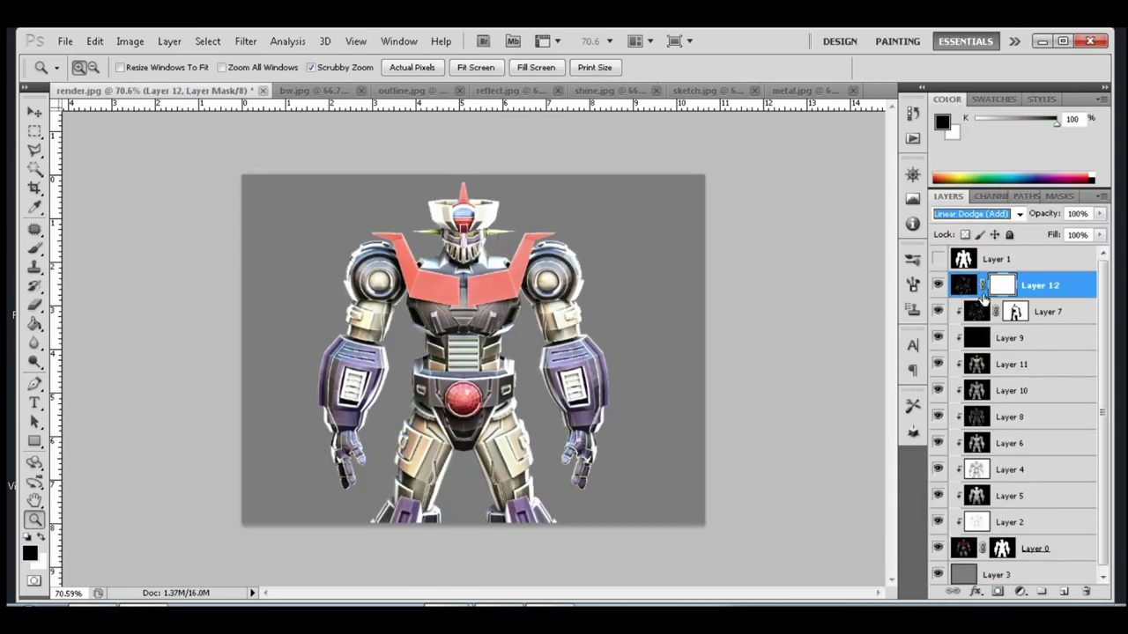
- Paint black on Layer 12's mask, then open Color Balance on the layer's image
left_click(35, 248)
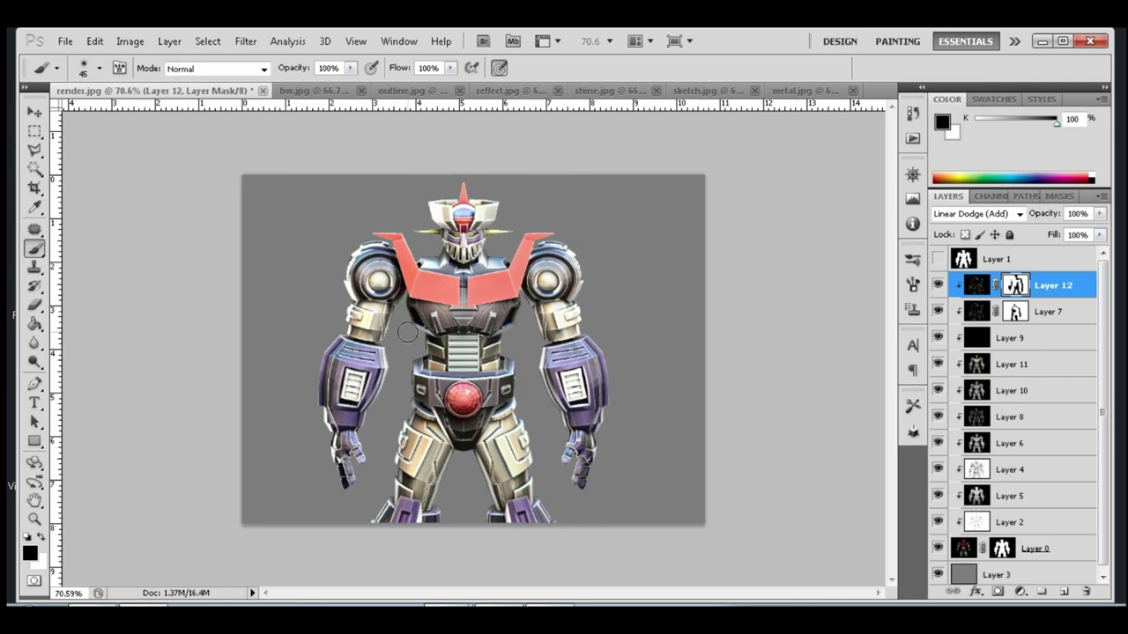
left_click_drag(1099, 234, 1065, 254)
left_click(978, 295)
key("ctrl+b")
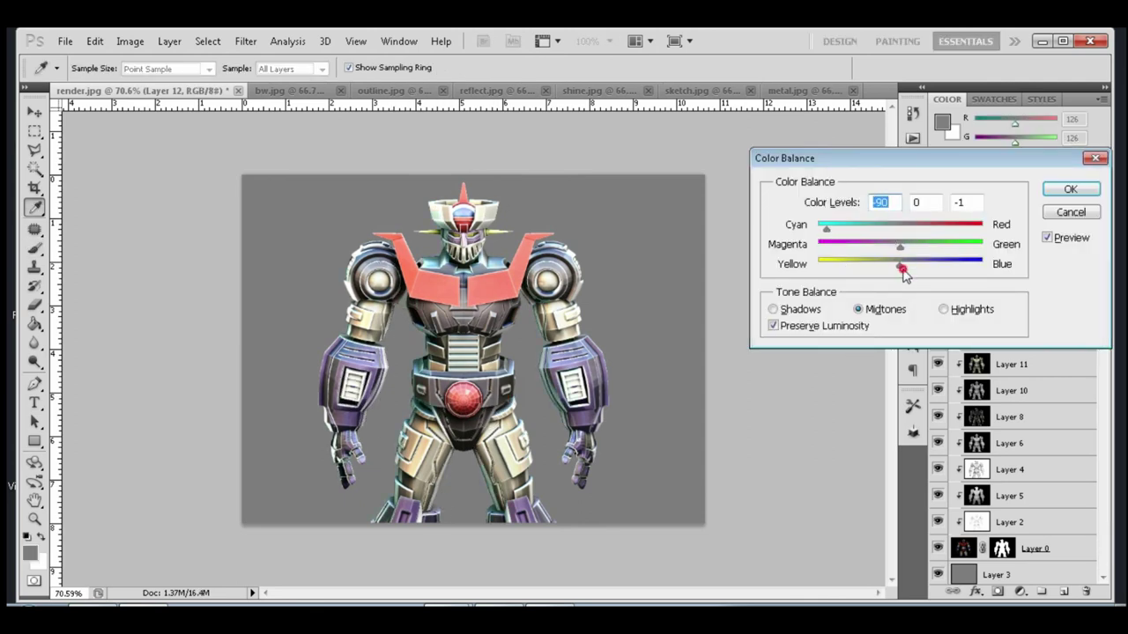